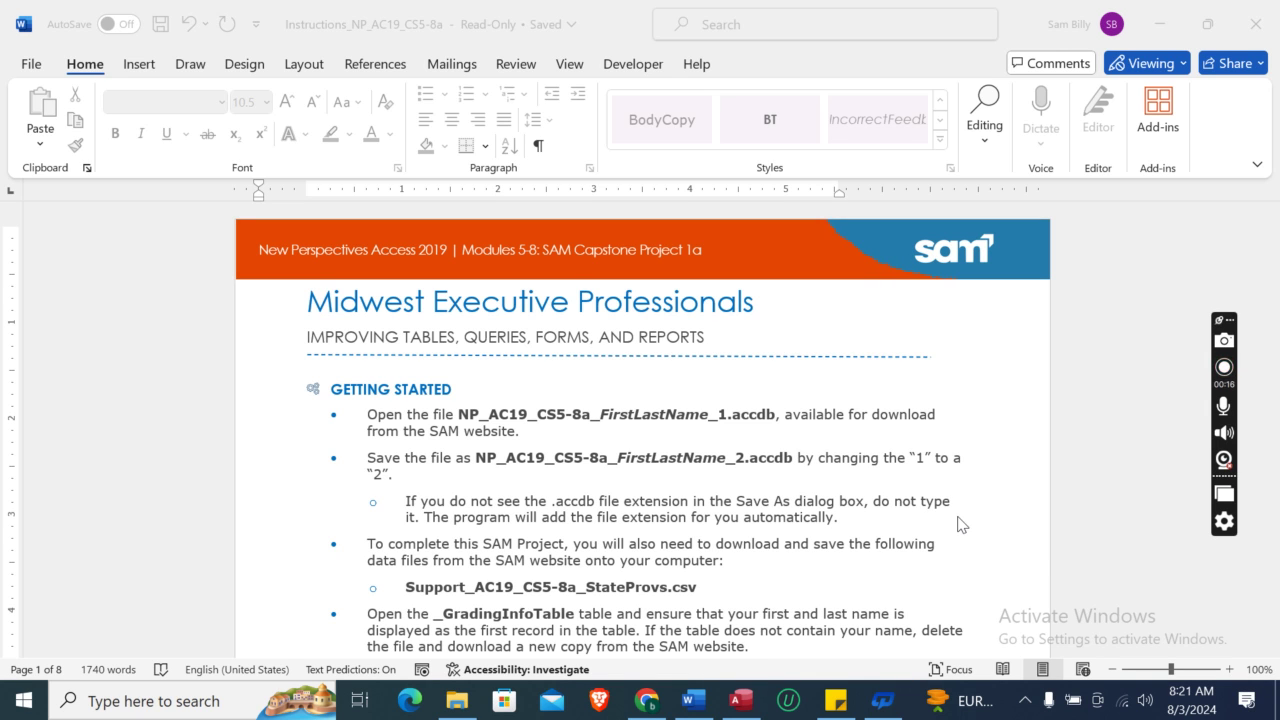
# Scroll the Instructions_NP_AC19_CS5-8a Word document down to its Project Steps for the Access tasks.
pyautogui.click(741, 706)
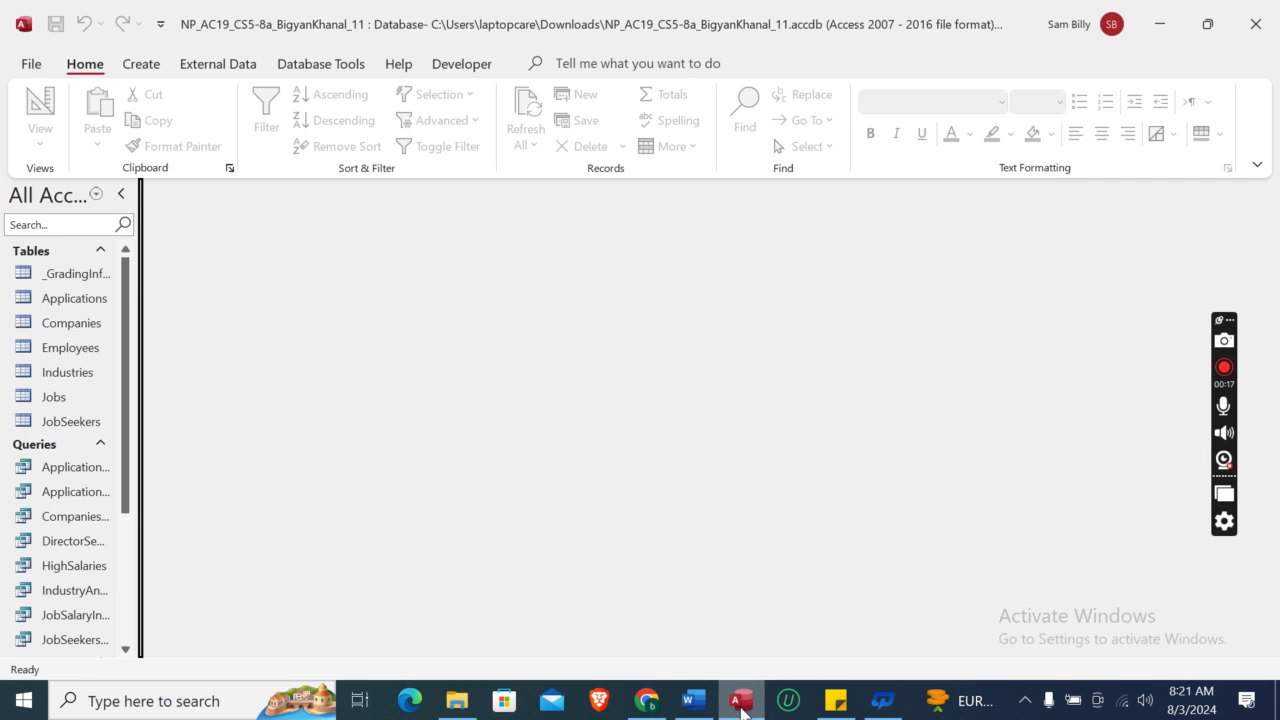
pyautogui.click(741, 706)
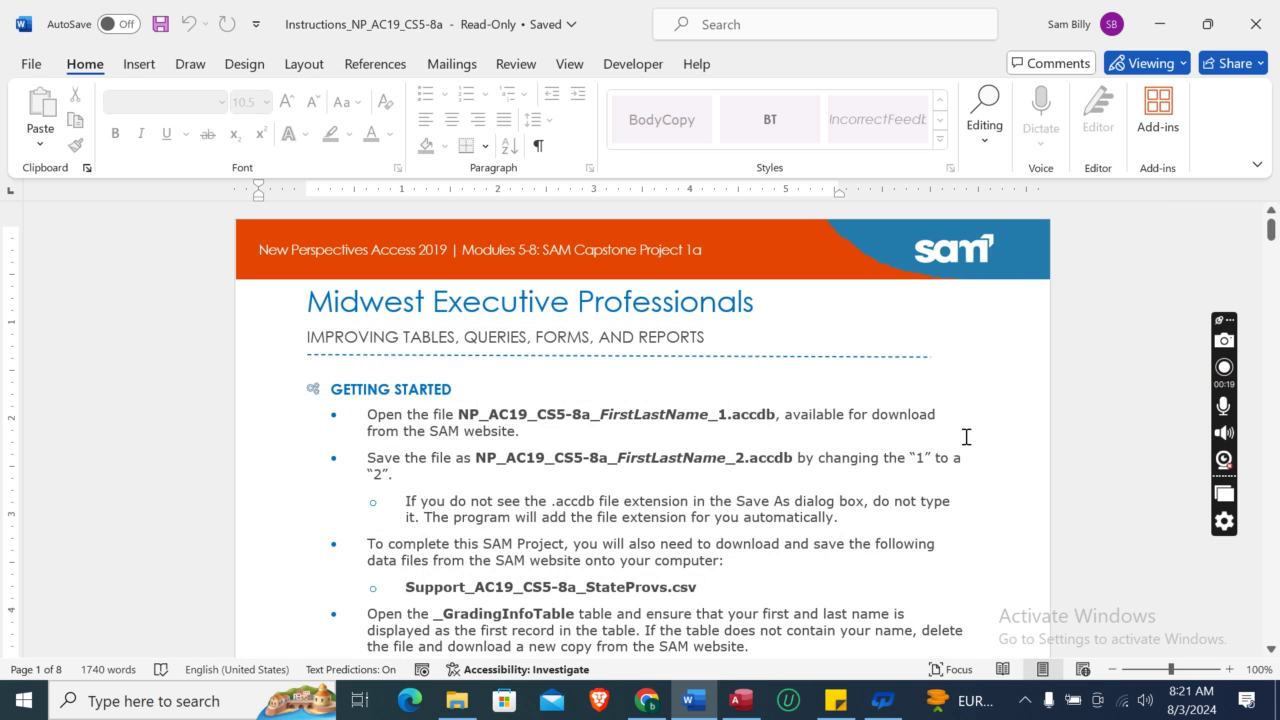
pyautogui.moveTo(1273, 238); pyautogui.dragTo(1275, 260)
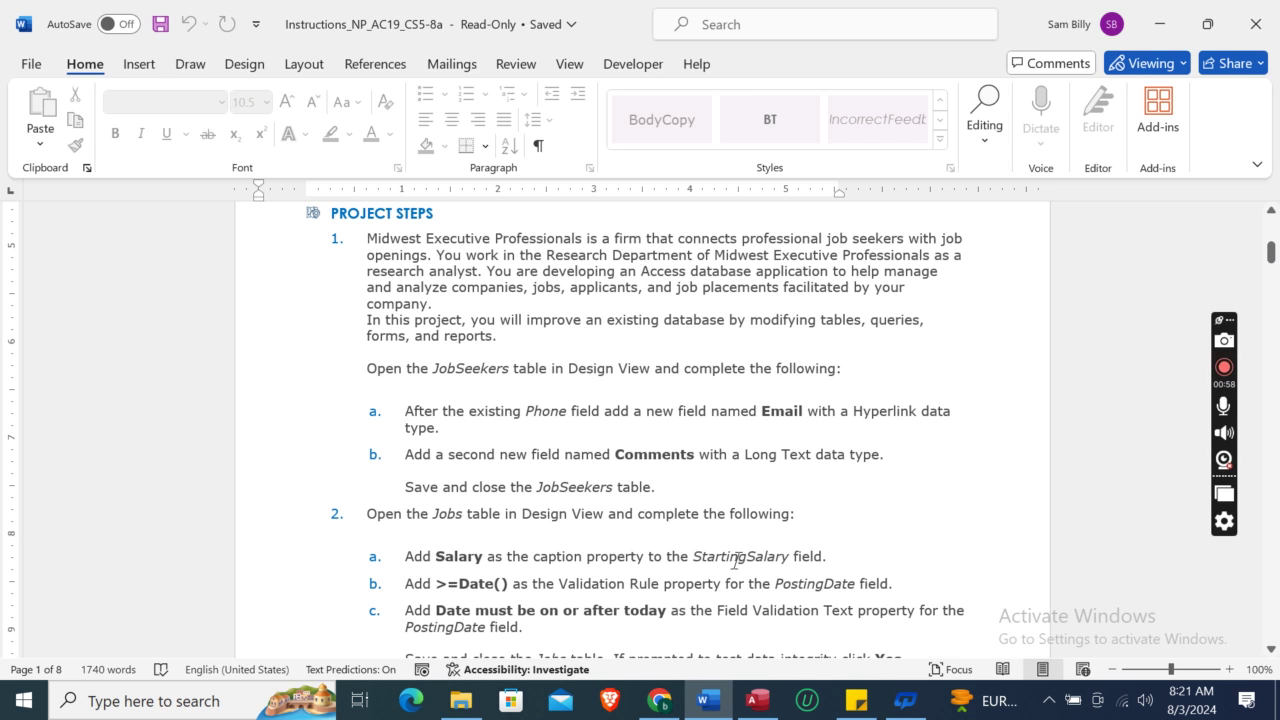
# Open the JobSeekers table in Design View.
pyautogui.click(757, 700)
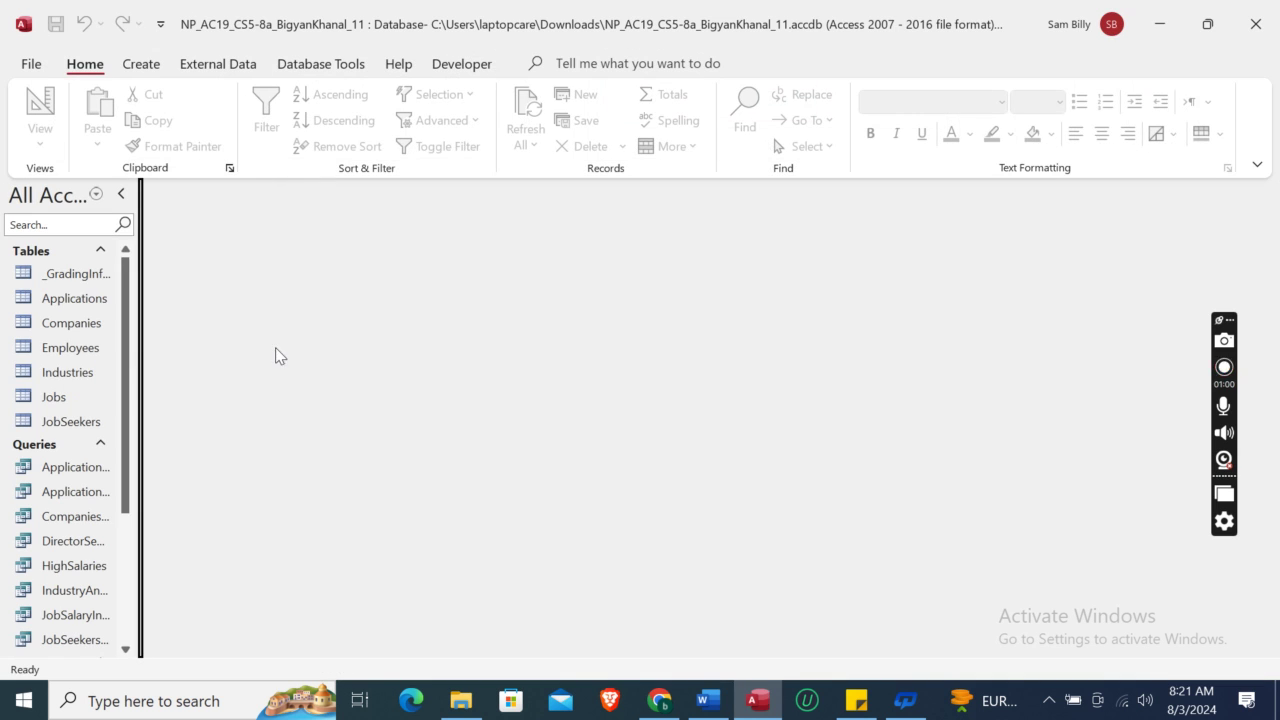
pyautogui.click(71, 423)
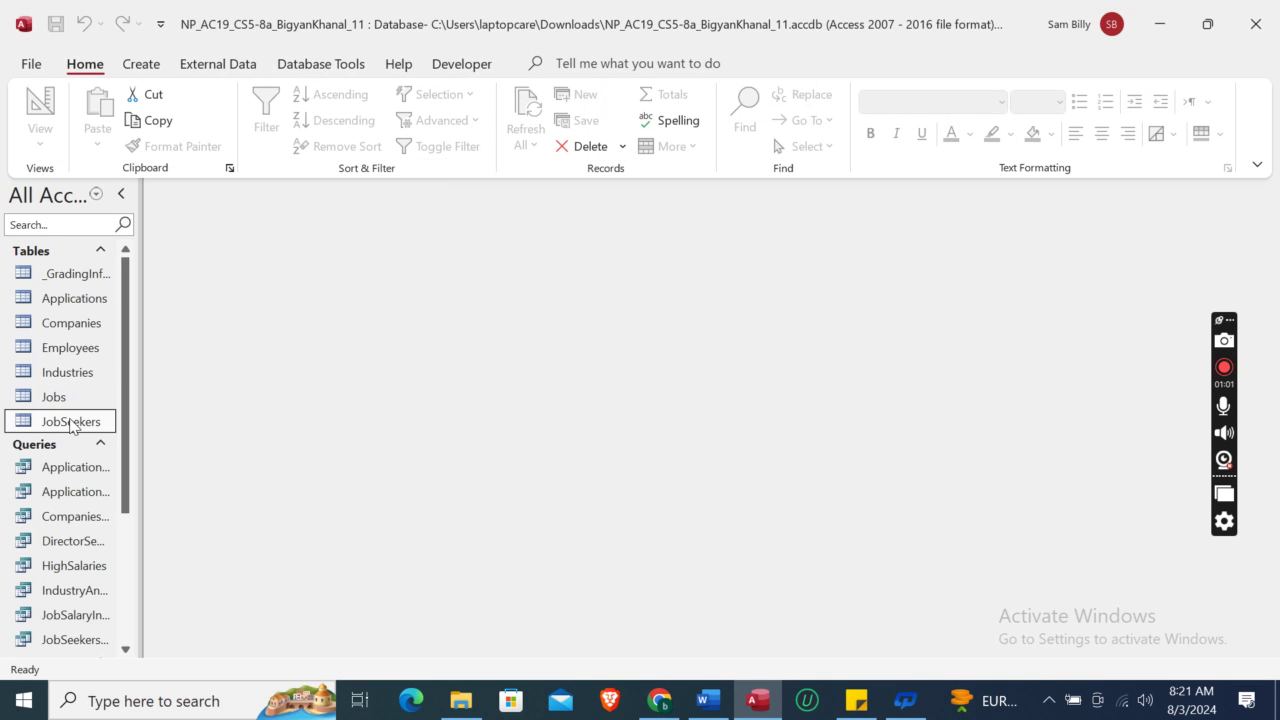
pyautogui.rightClick(71, 423)
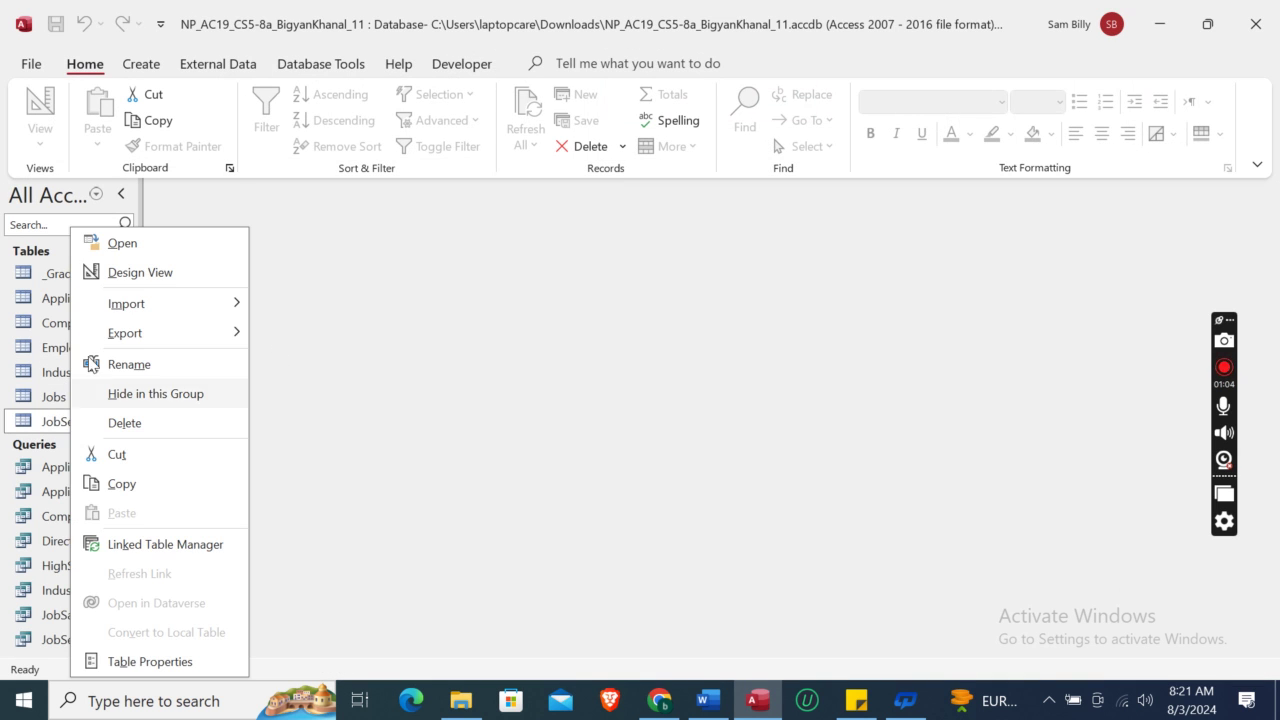
pyautogui.click(145, 271)
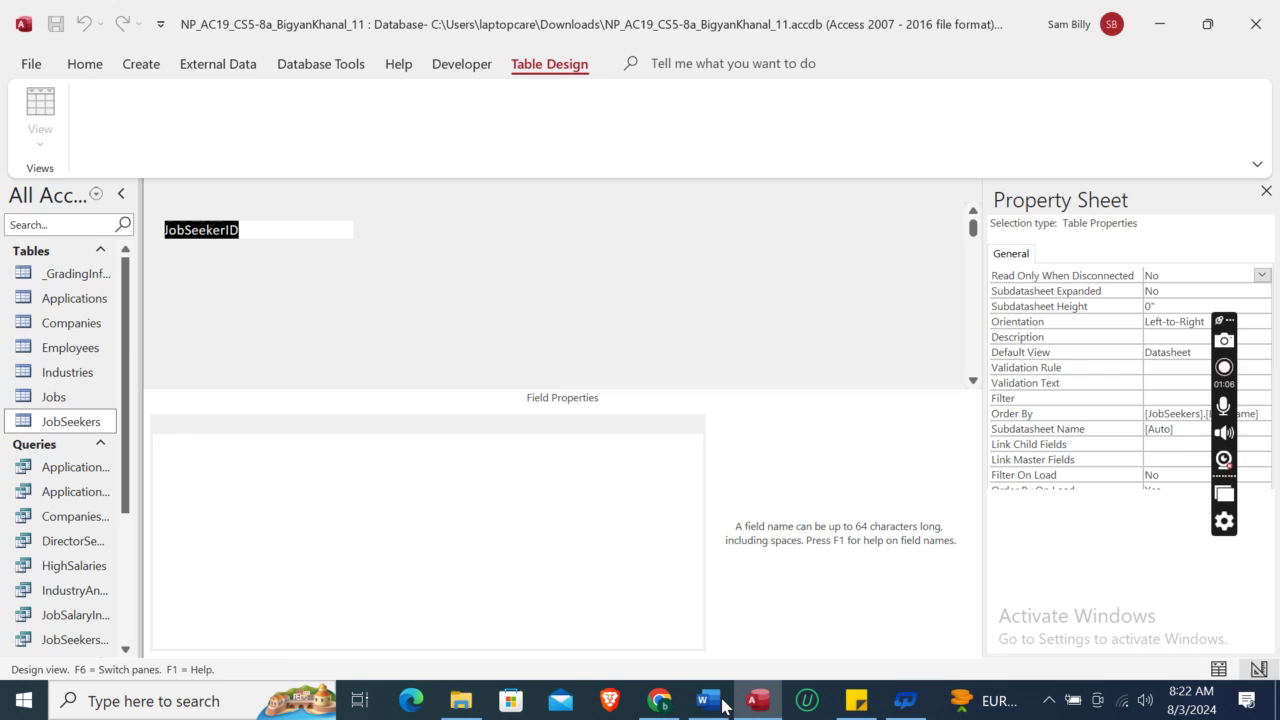
# Add an Email field below Phone with the Hyperlink data type.
pyautogui.hotkey('alt', 'Tab')
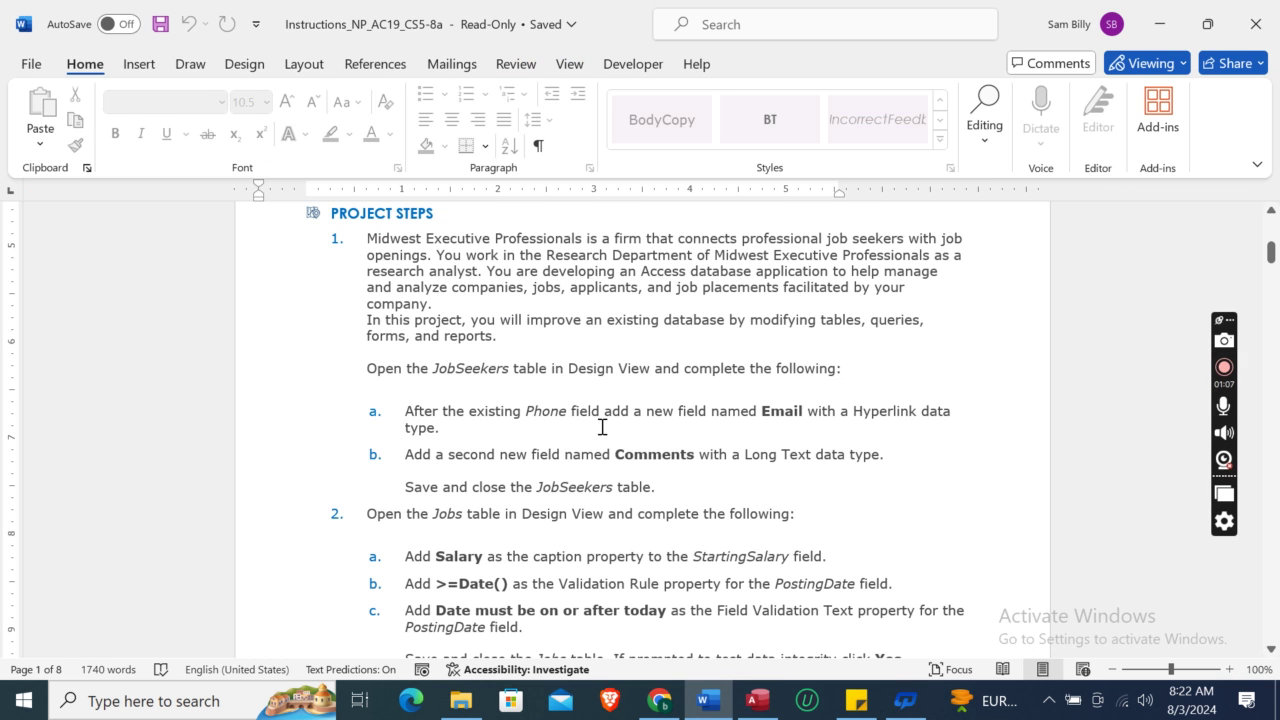
pyautogui.doubleClick(765, 411)
pyautogui.hotkey('ctrl', 'c')
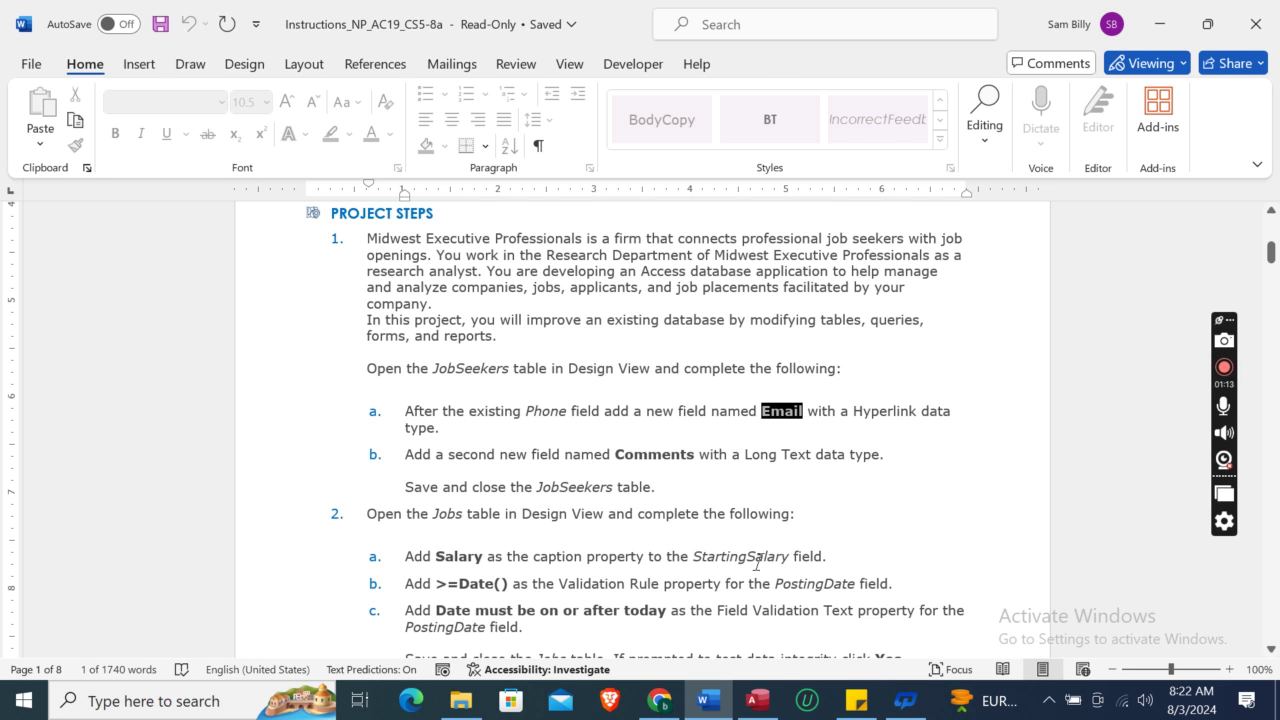
pyautogui.click(757, 700)
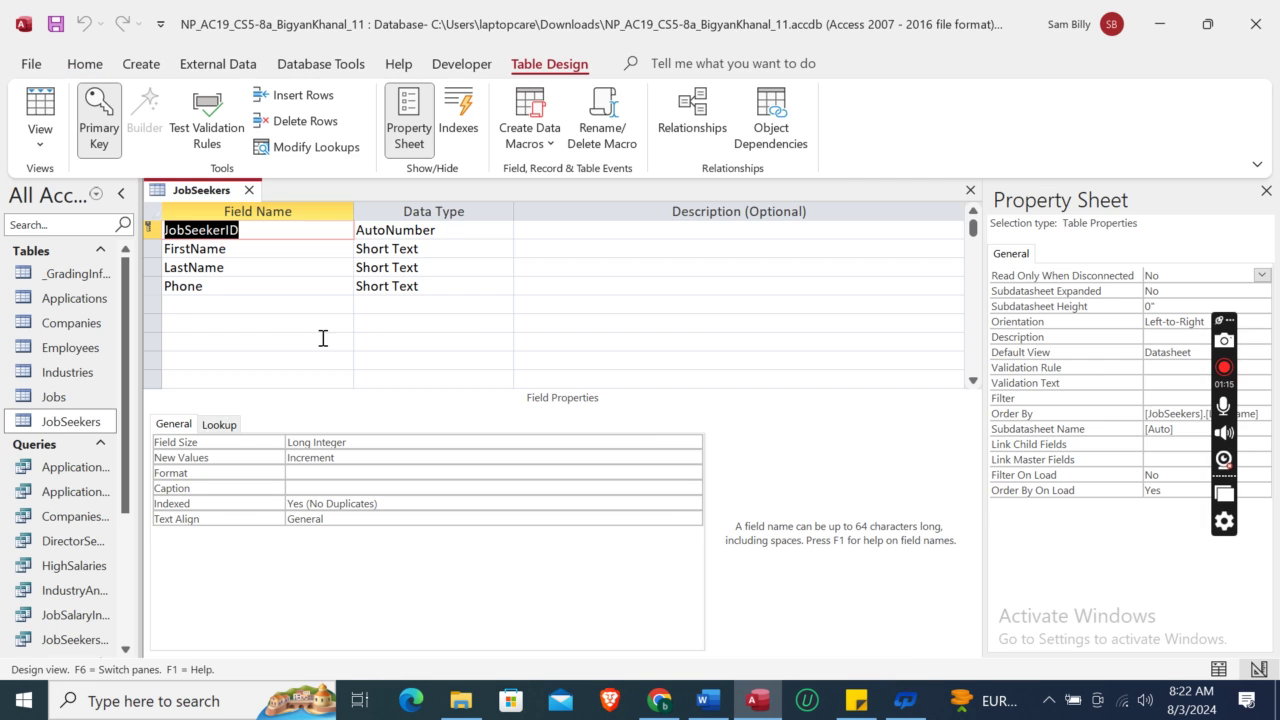
pyautogui.click(229, 304)
pyautogui.hotkey('ctrl', 'v')
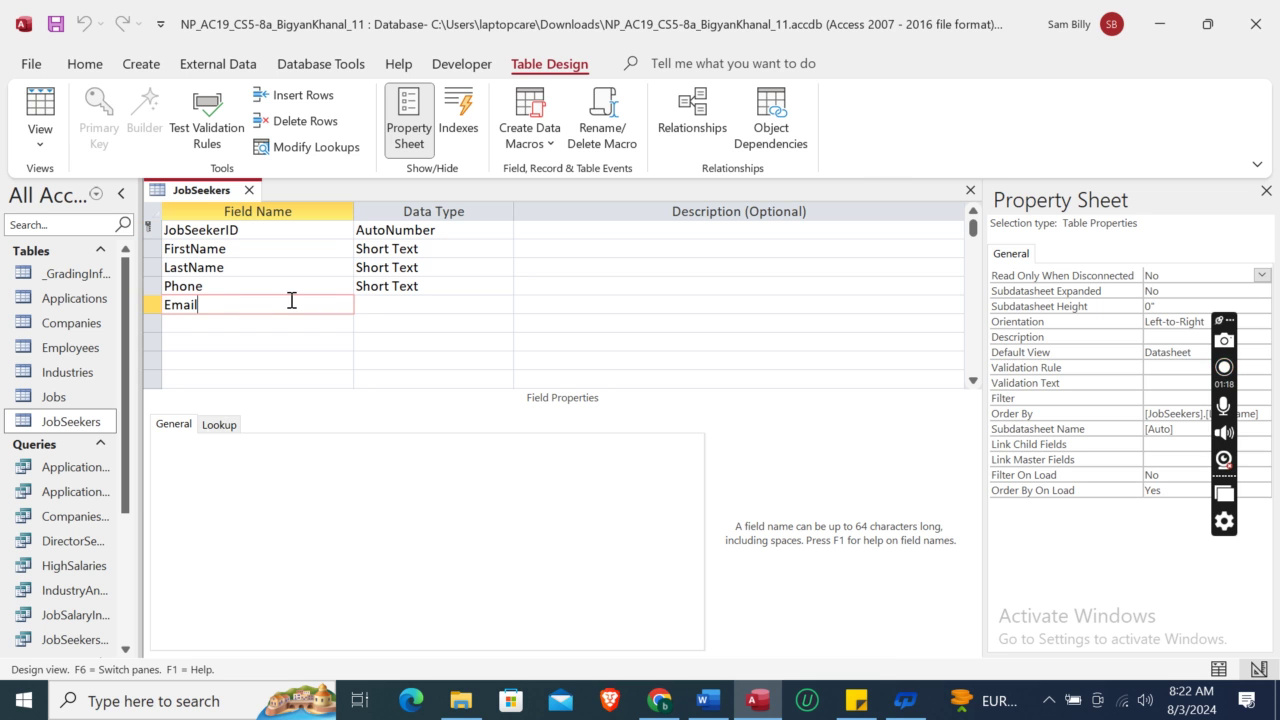
pyautogui.click(415, 302)
pyautogui.click(494, 304)
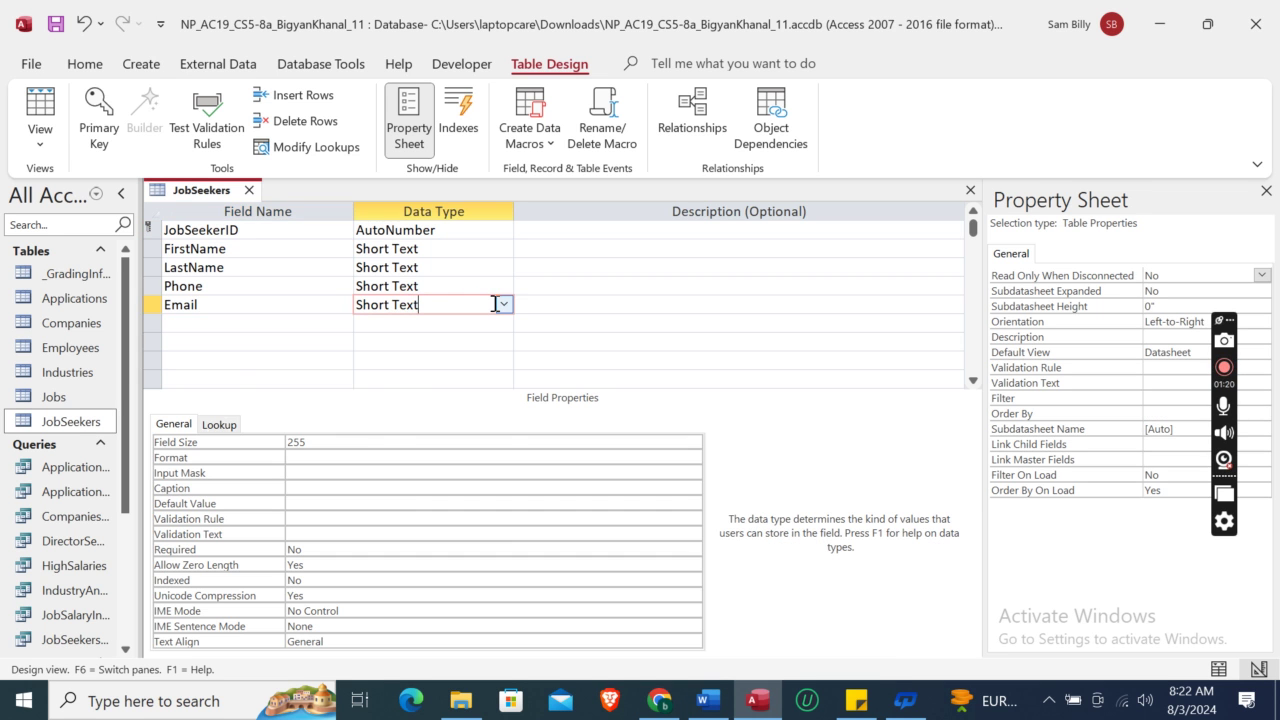
pyautogui.click(503, 304)
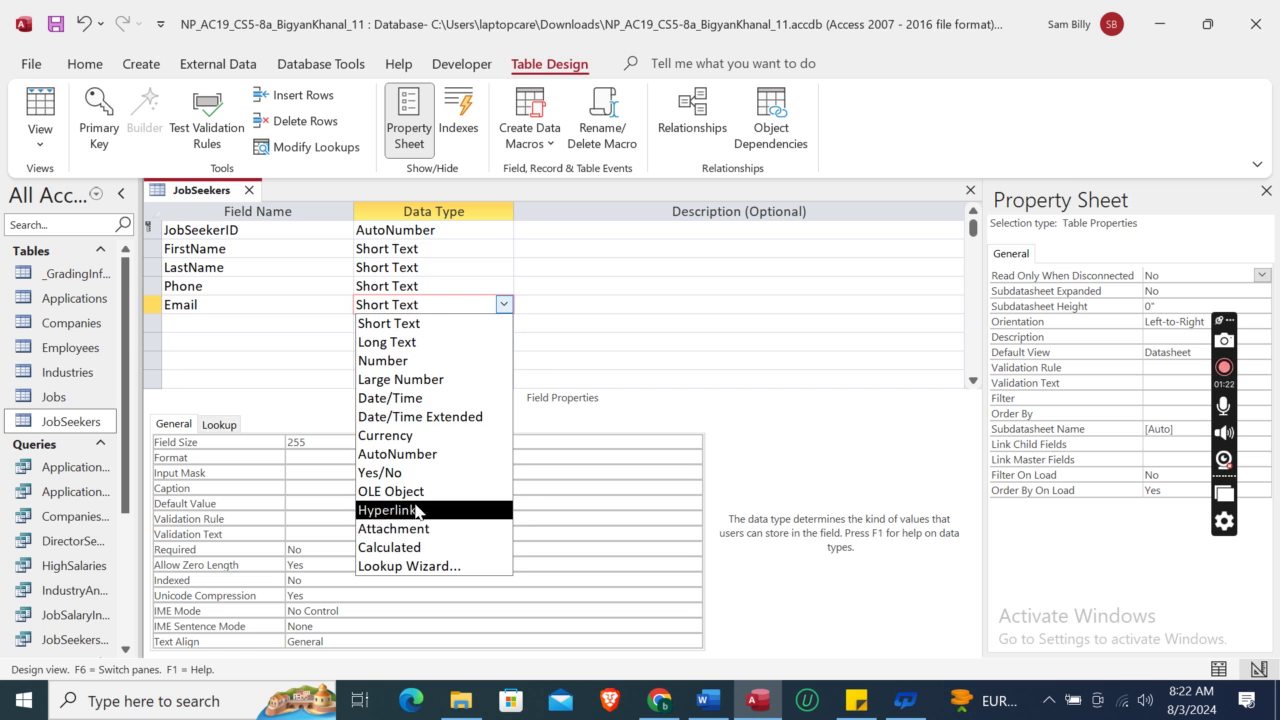
pyautogui.click(410, 510)
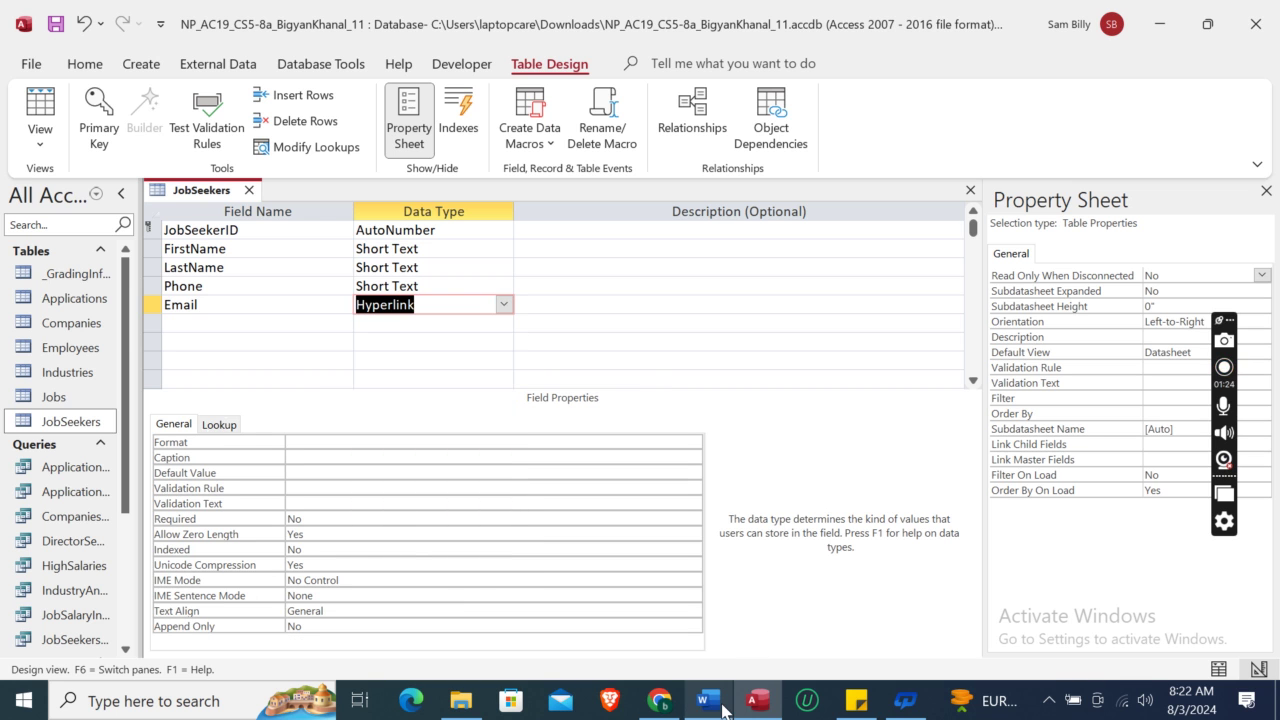
# Add a Comments field below Email with the Long Text data type.
pyautogui.click(722, 705)
pyautogui.click(457, 477)
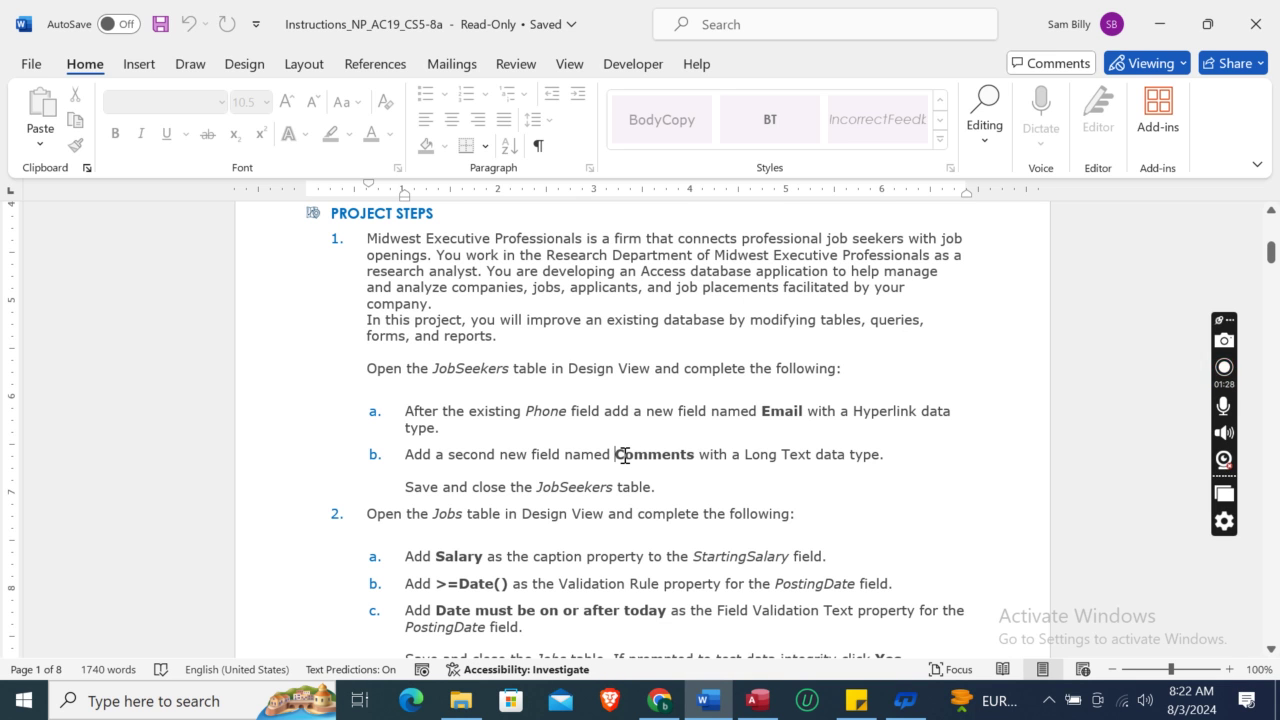
pyautogui.doubleClick(624, 456)
pyautogui.hotkey('ctrl', 'c')
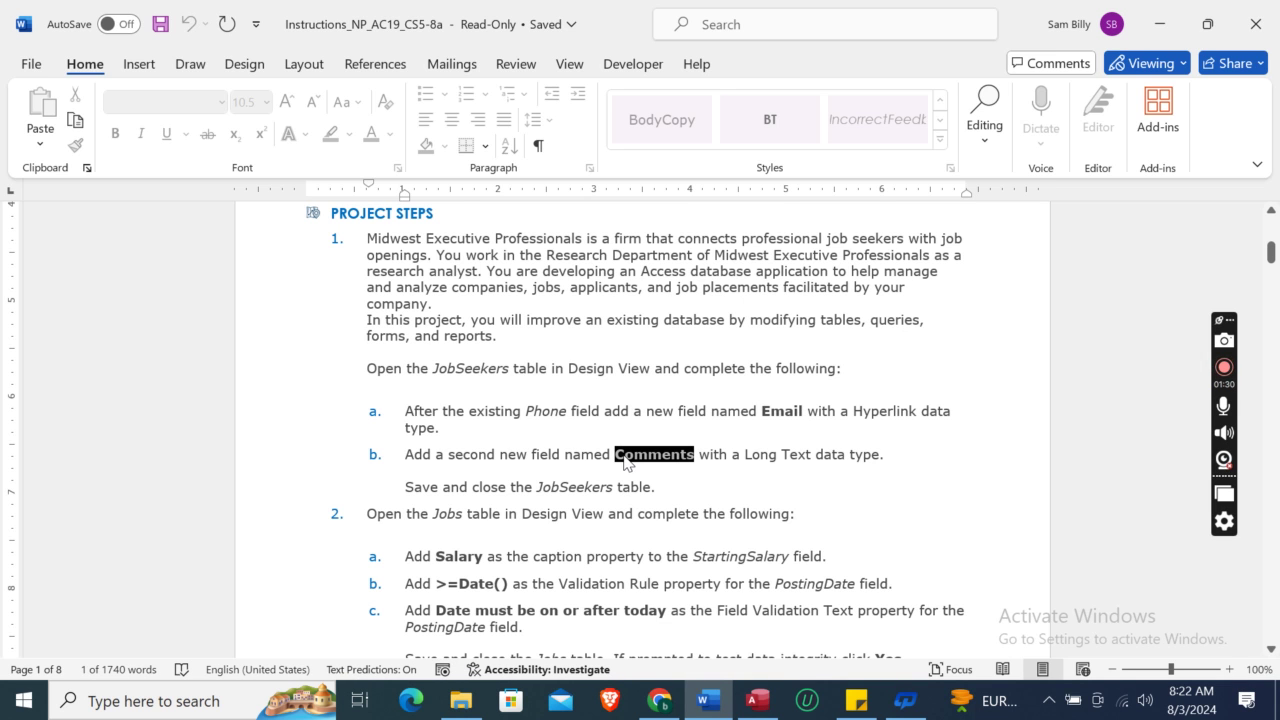
pyautogui.click(757, 700)
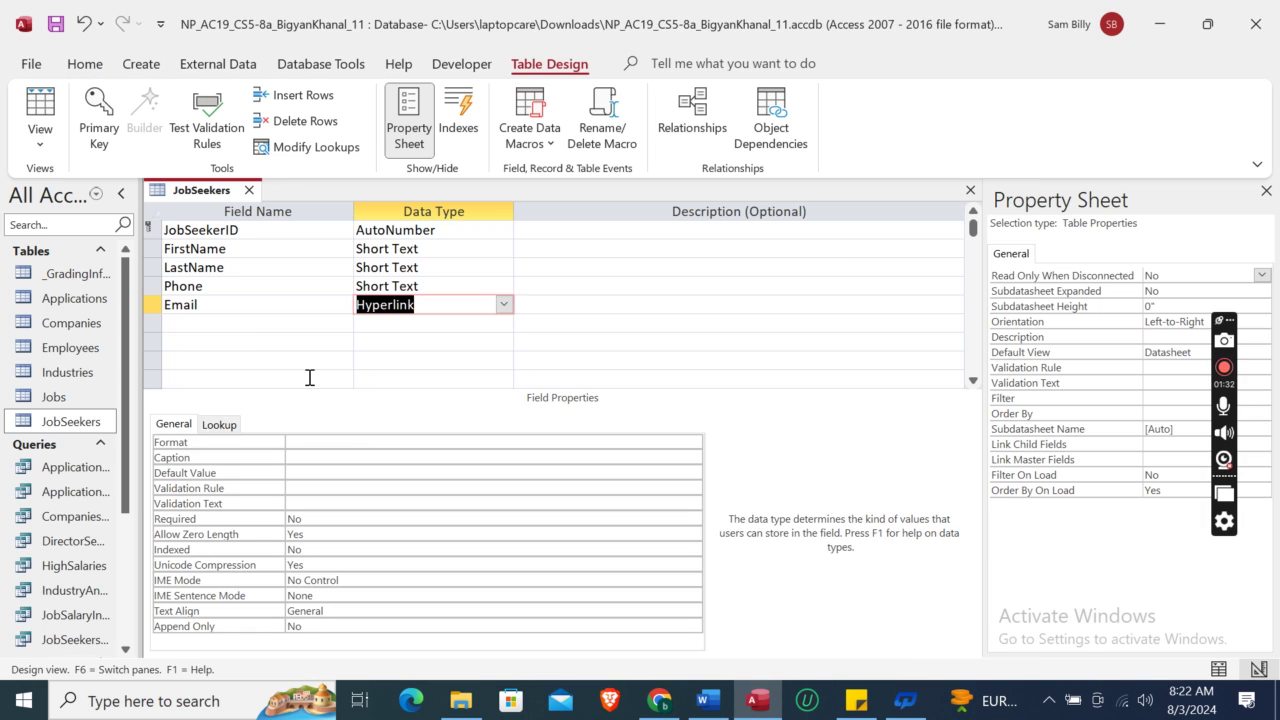
pyautogui.click(243, 325)
pyautogui.hotkey('ctrl', 'v')
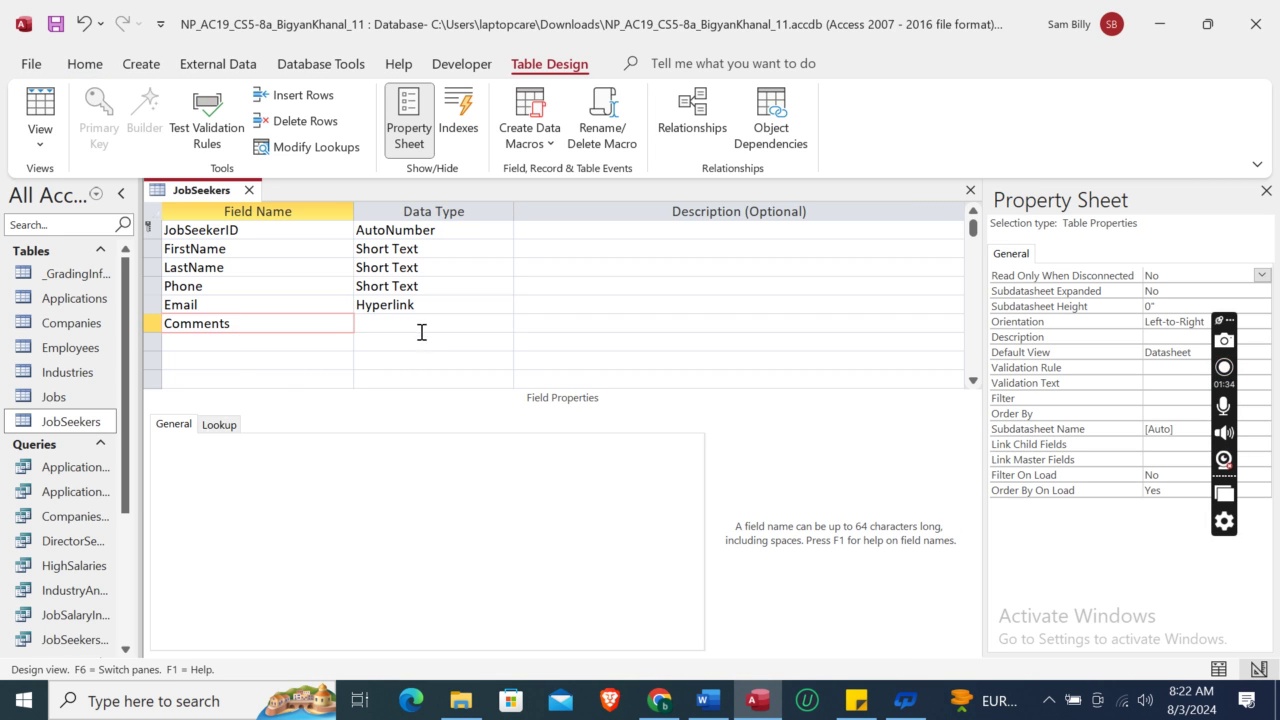
pyautogui.click(421, 328)
pyautogui.click(503, 323)
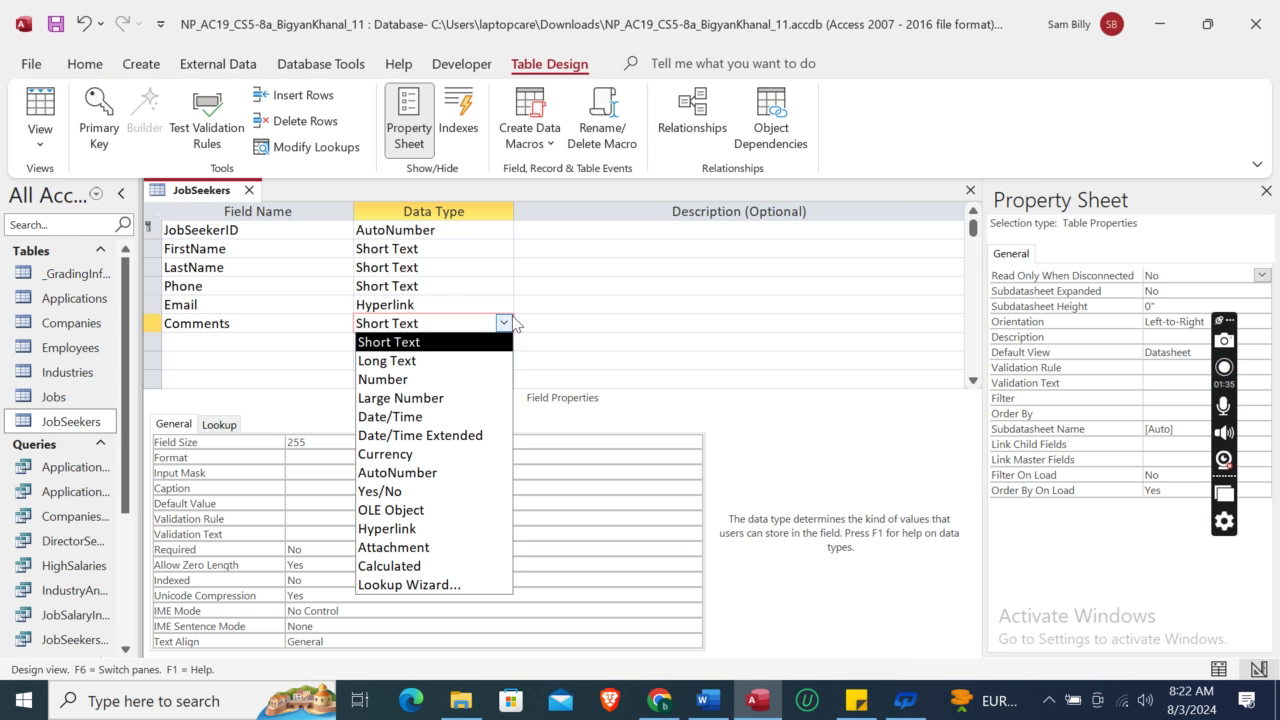
pyautogui.click(428, 362)
pyautogui.click(707, 700)
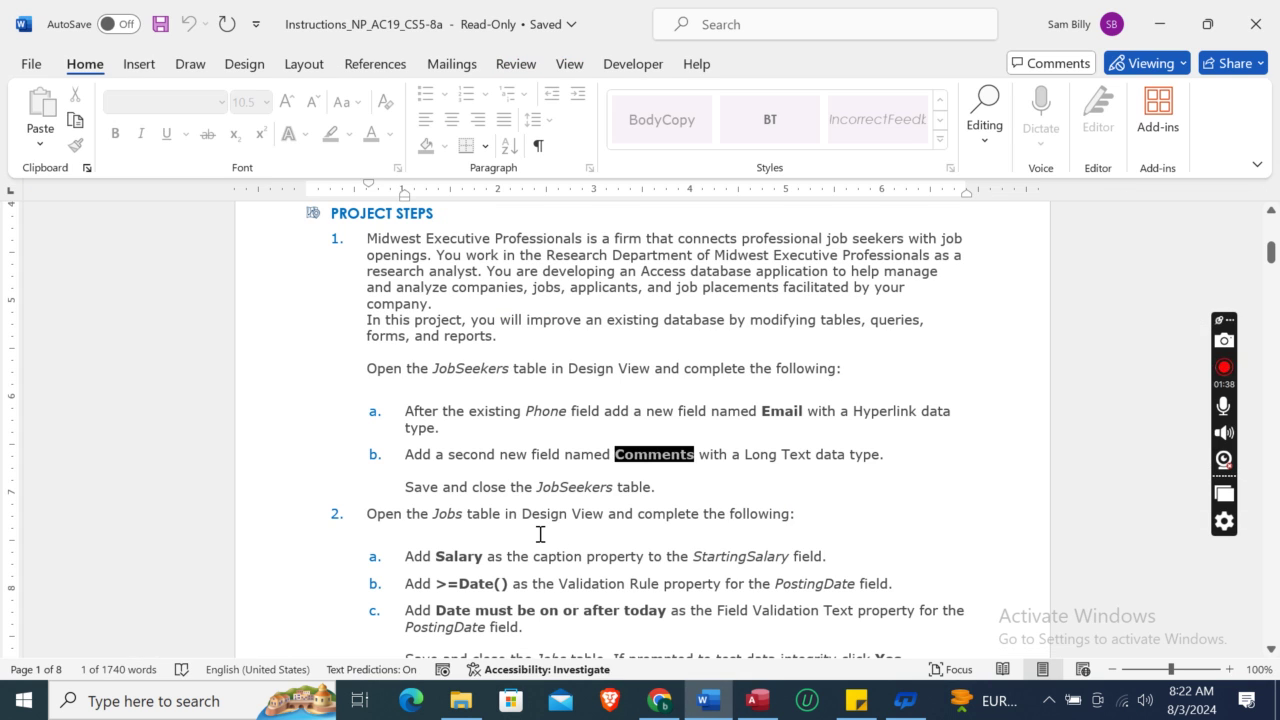
pyautogui.click(540, 534)
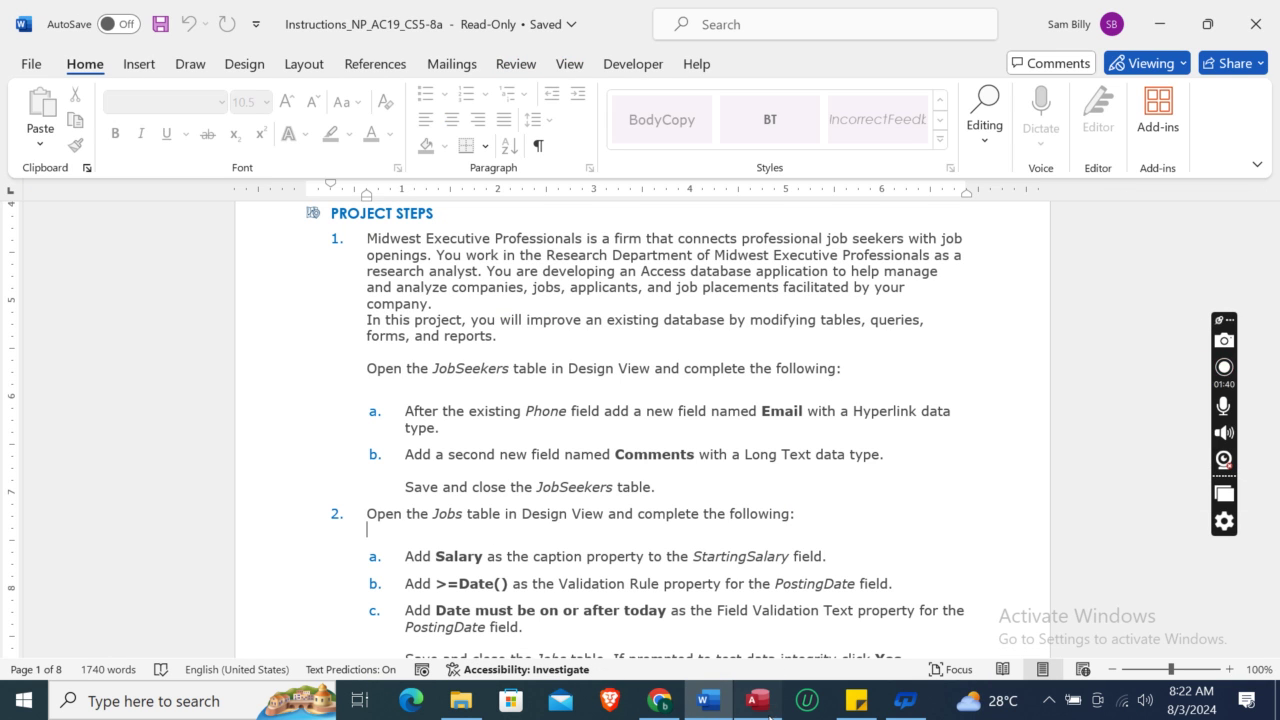
pyautogui.click(757, 700)
pyautogui.rightClick(195, 190)
# Save and close the JobSeekers design, then open the Jobs table in Design View.
pyautogui.click(228, 200)
pyautogui.click(249, 190)
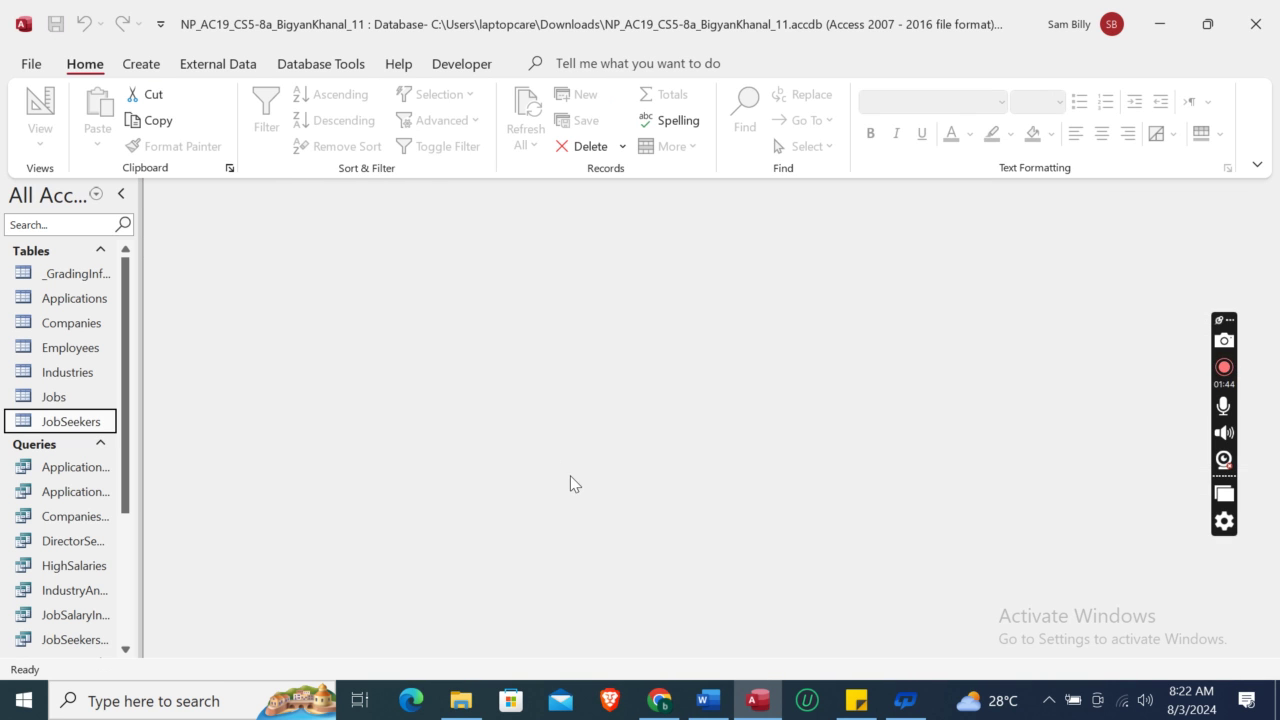
pyautogui.click(706, 700)
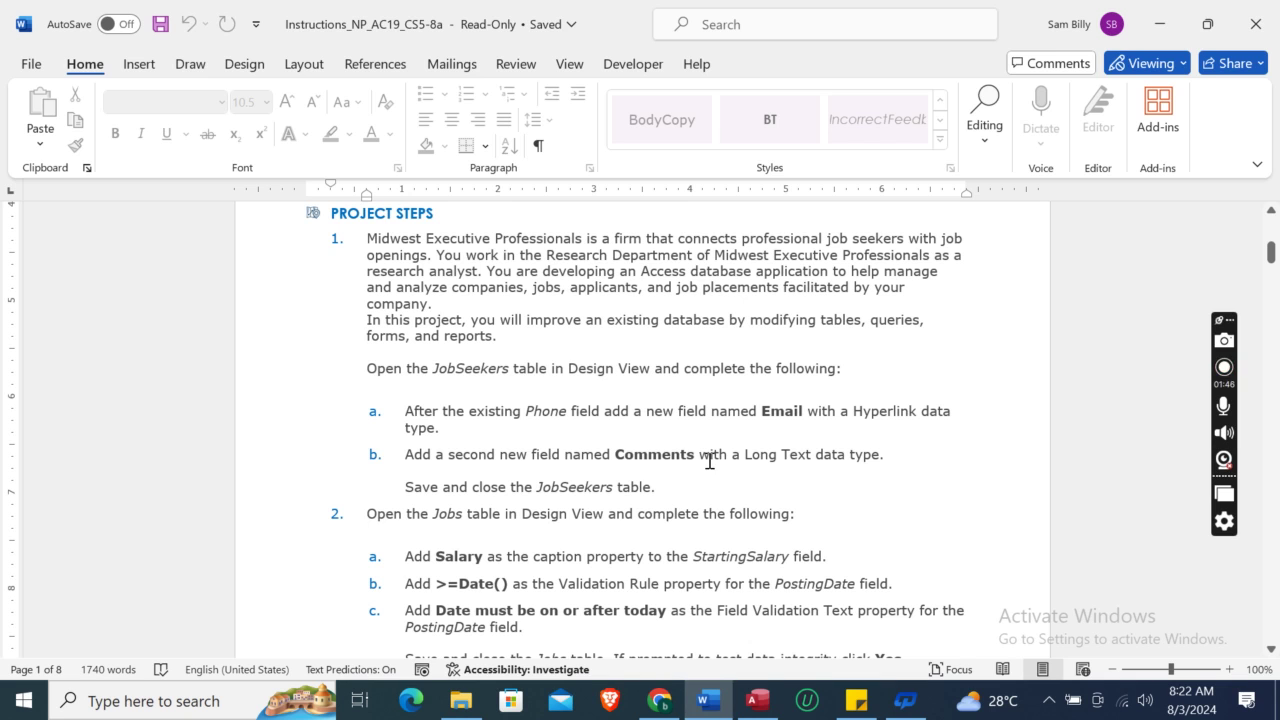
pyautogui.moveTo(1271, 254); pyautogui.dragTo(1272, 270)
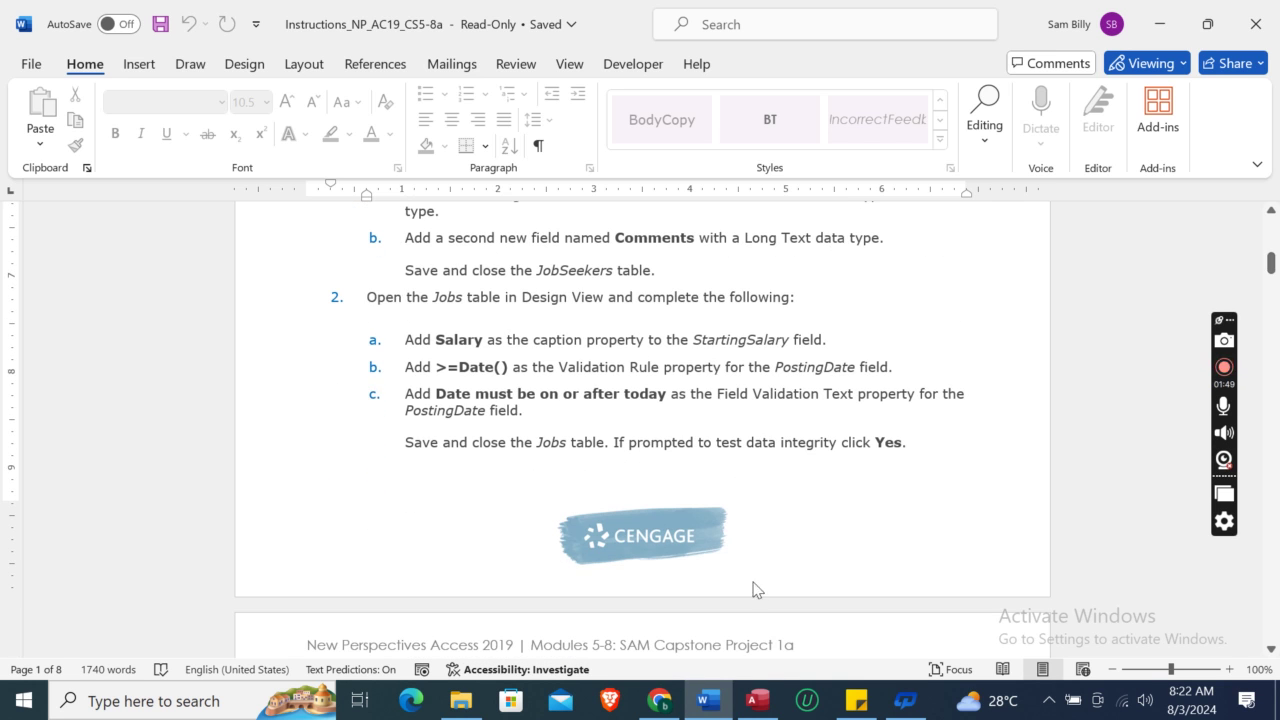
pyautogui.click(758, 700)
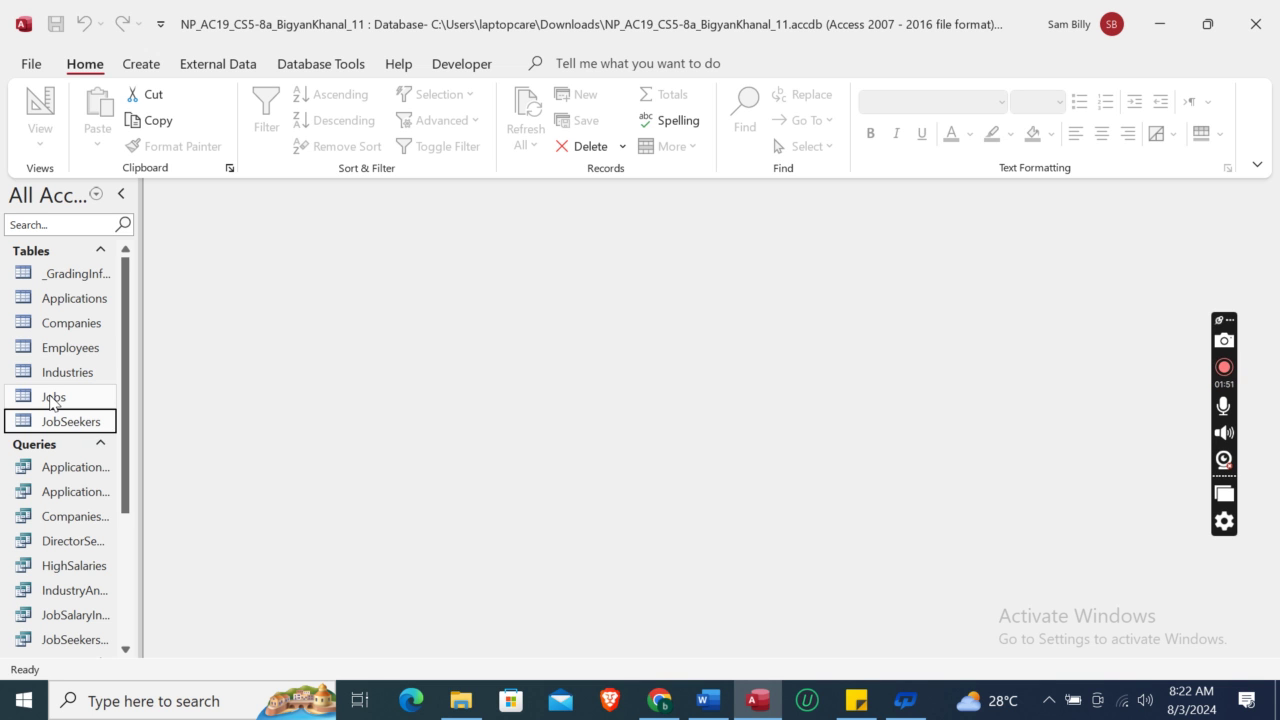
pyautogui.click(53, 398)
pyautogui.rightClick(53, 398)
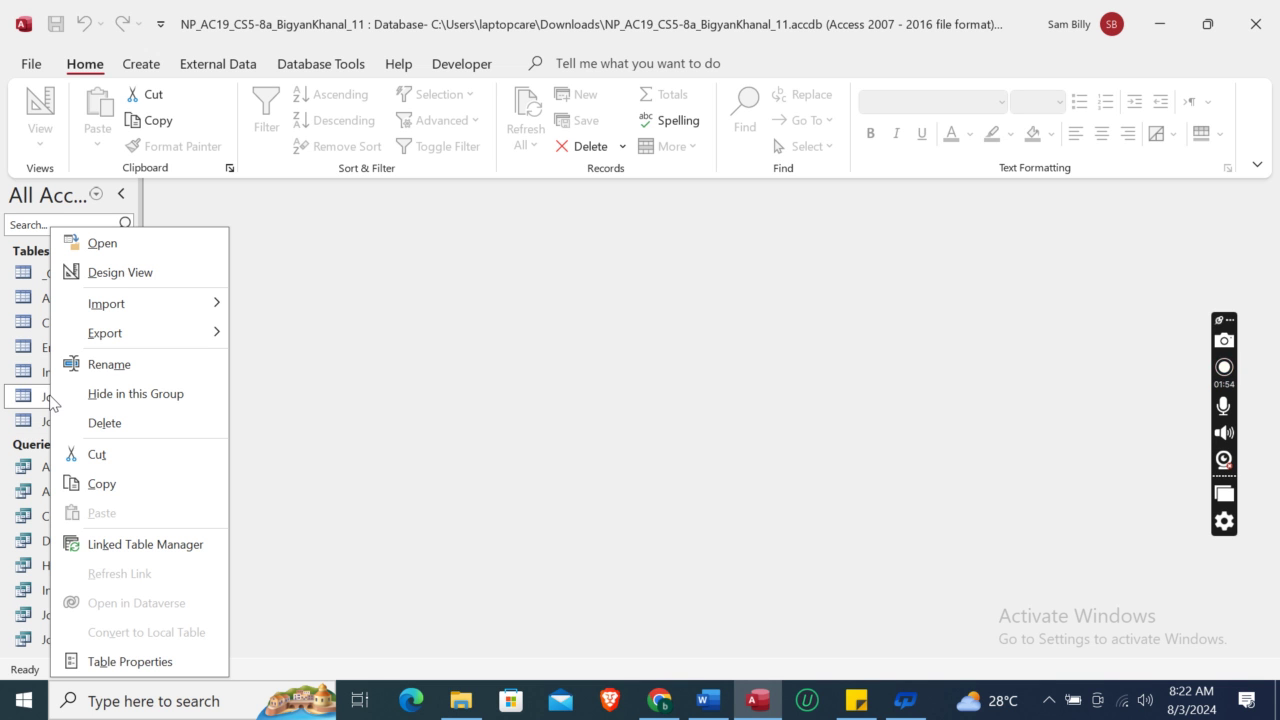
pyautogui.click(131, 272)
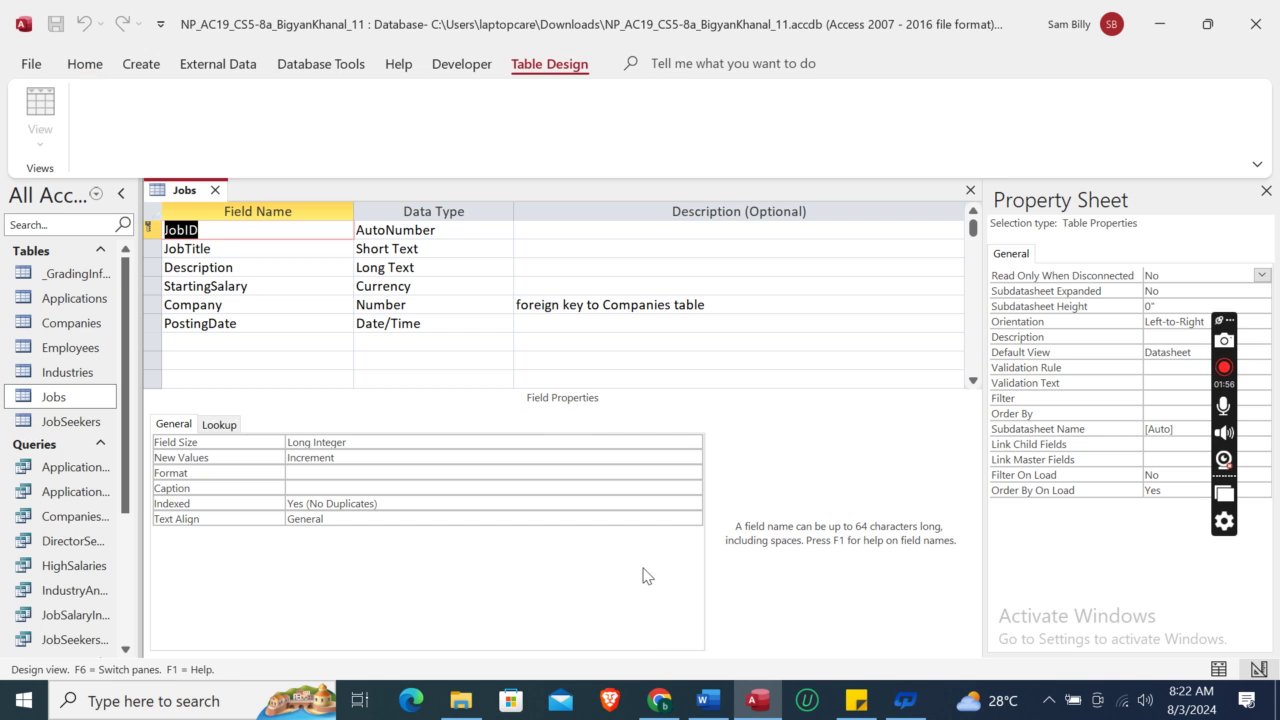
# Set the StartingSalary field's Caption to Salary.
pyautogui.click(707, 700)
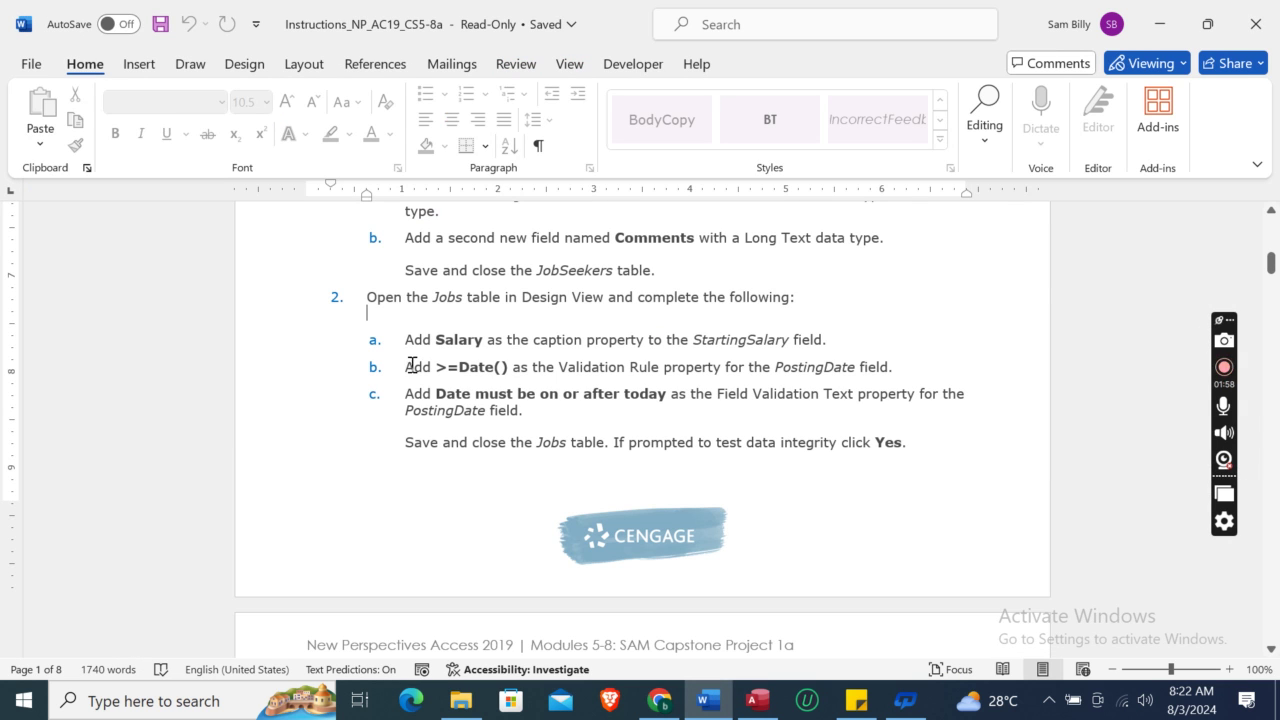
pyautogui.doubleClick(452, 341)
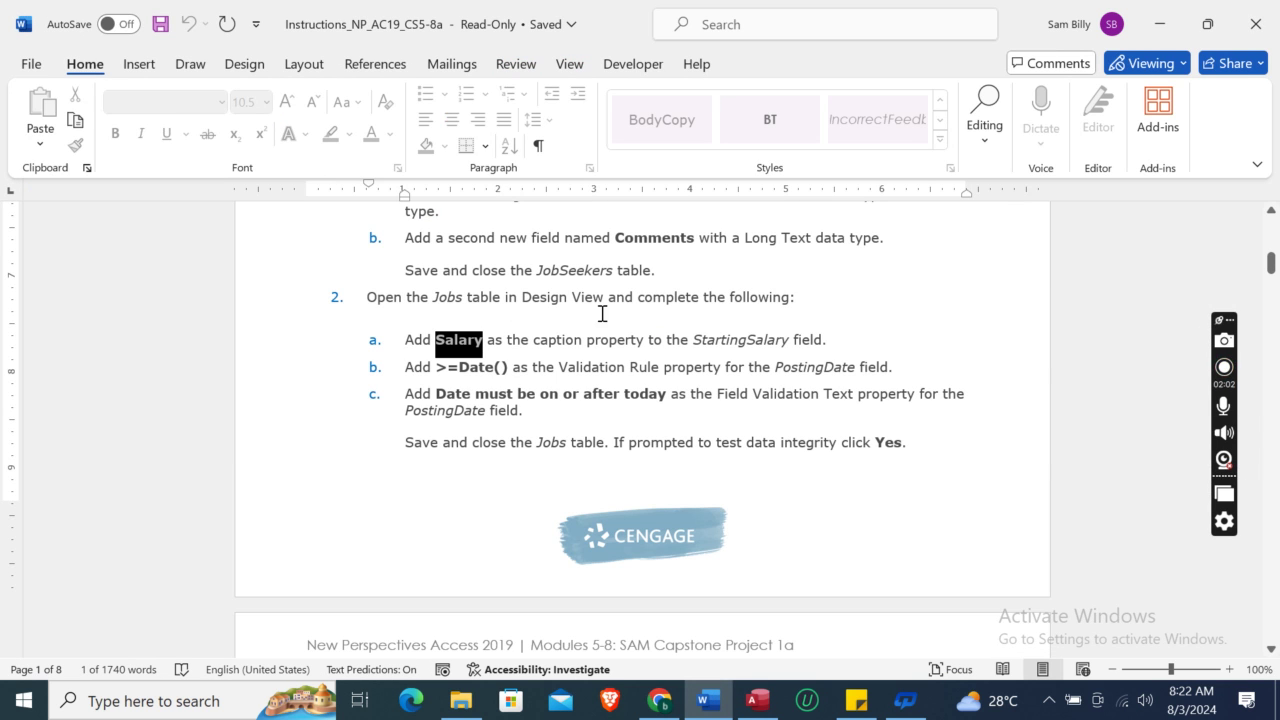
pyautogui.click(760, 706)
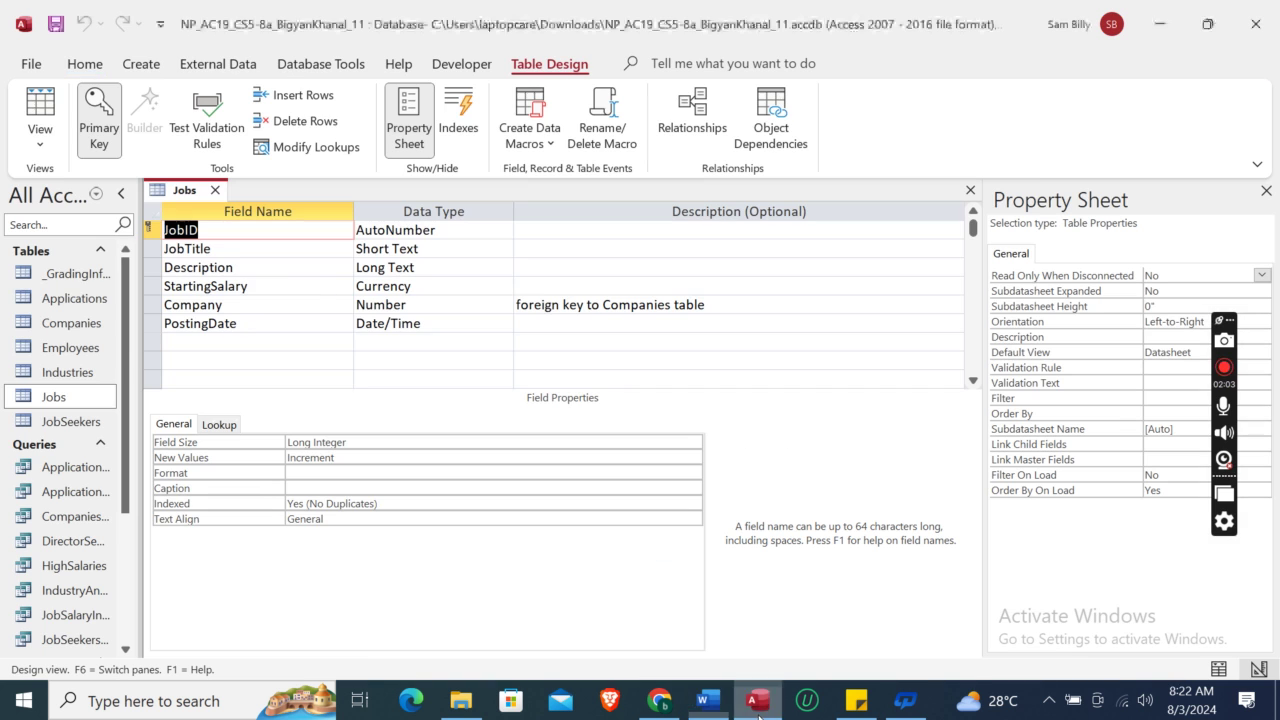
pyautogui.click(249, 286)
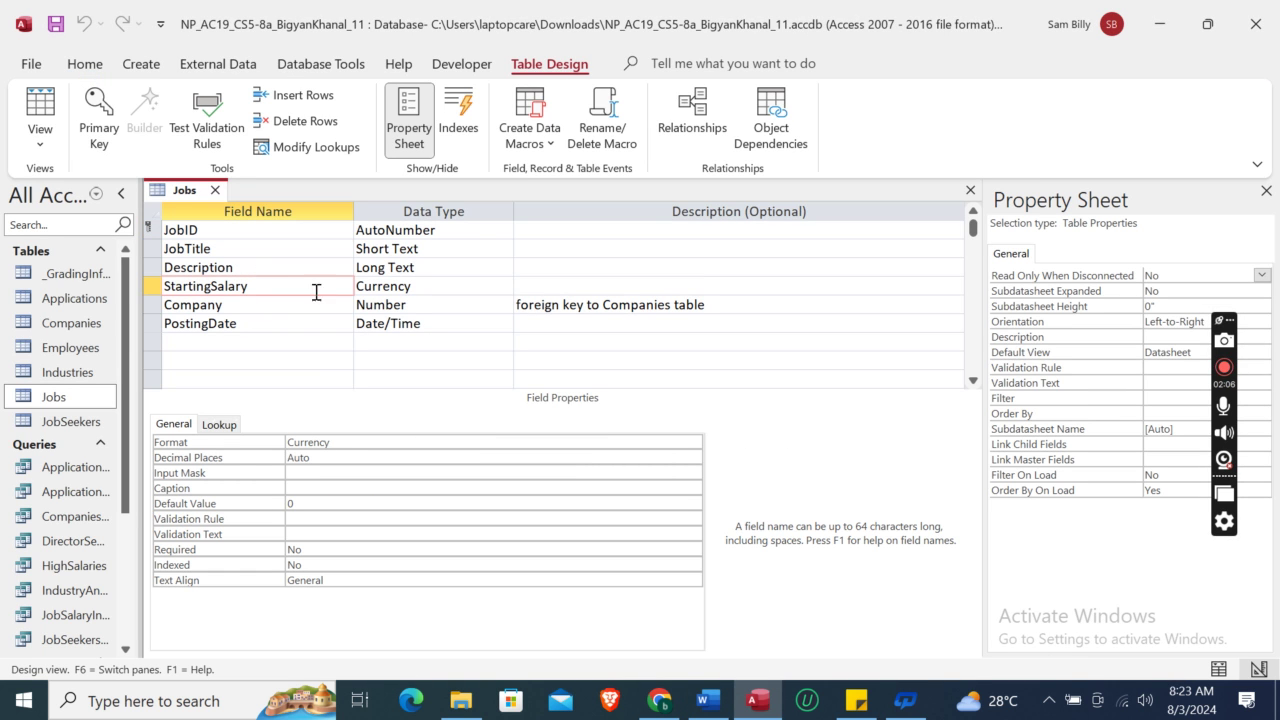
pyautogui.click(300, 488)
pyautogui.hotkey('ctrl', 'v')
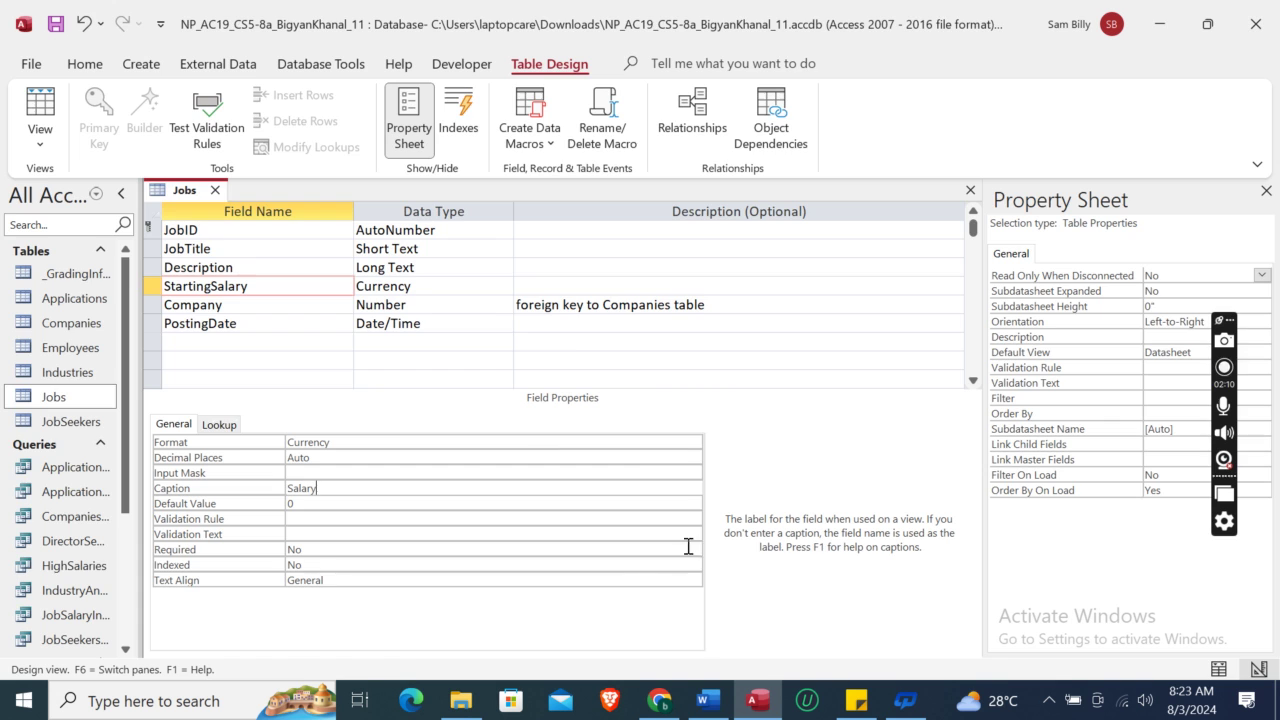
# Give the PostingDate field the validation rule >=Date().
pyautogui.click(707, 701)
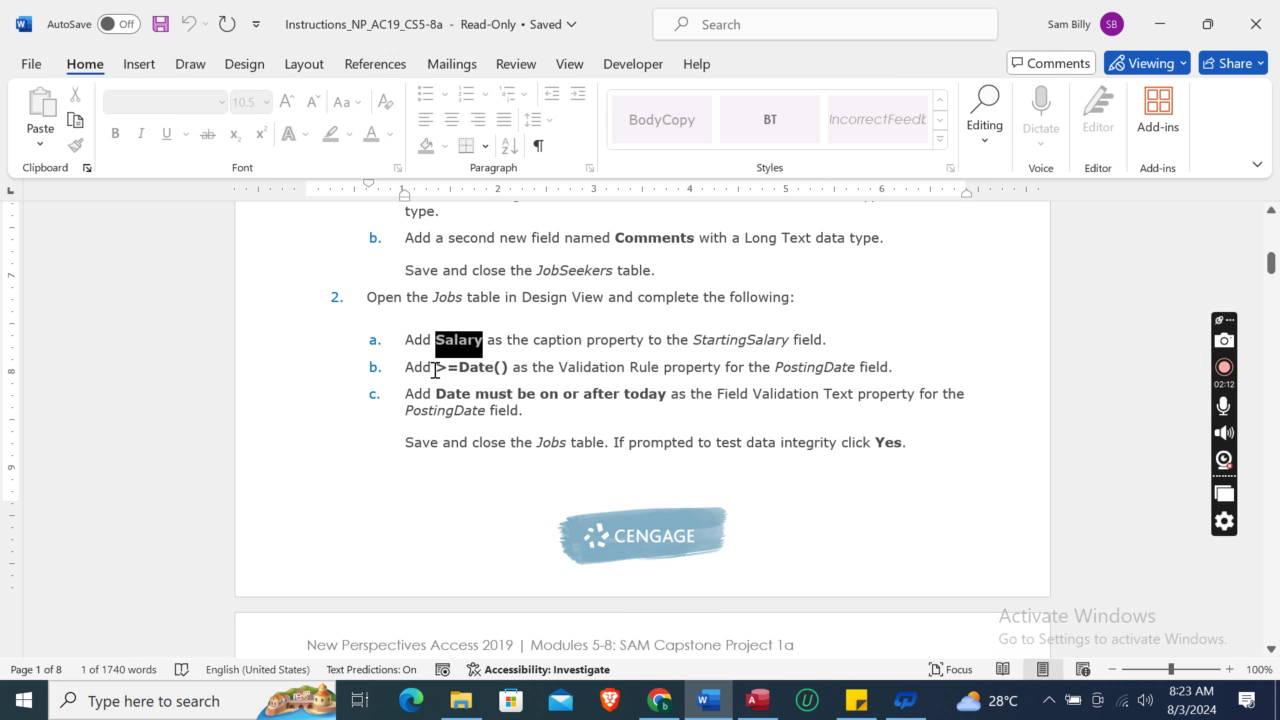
pyautogui.moveTo(436, 367); pyautogui.dragTo(497, 369)
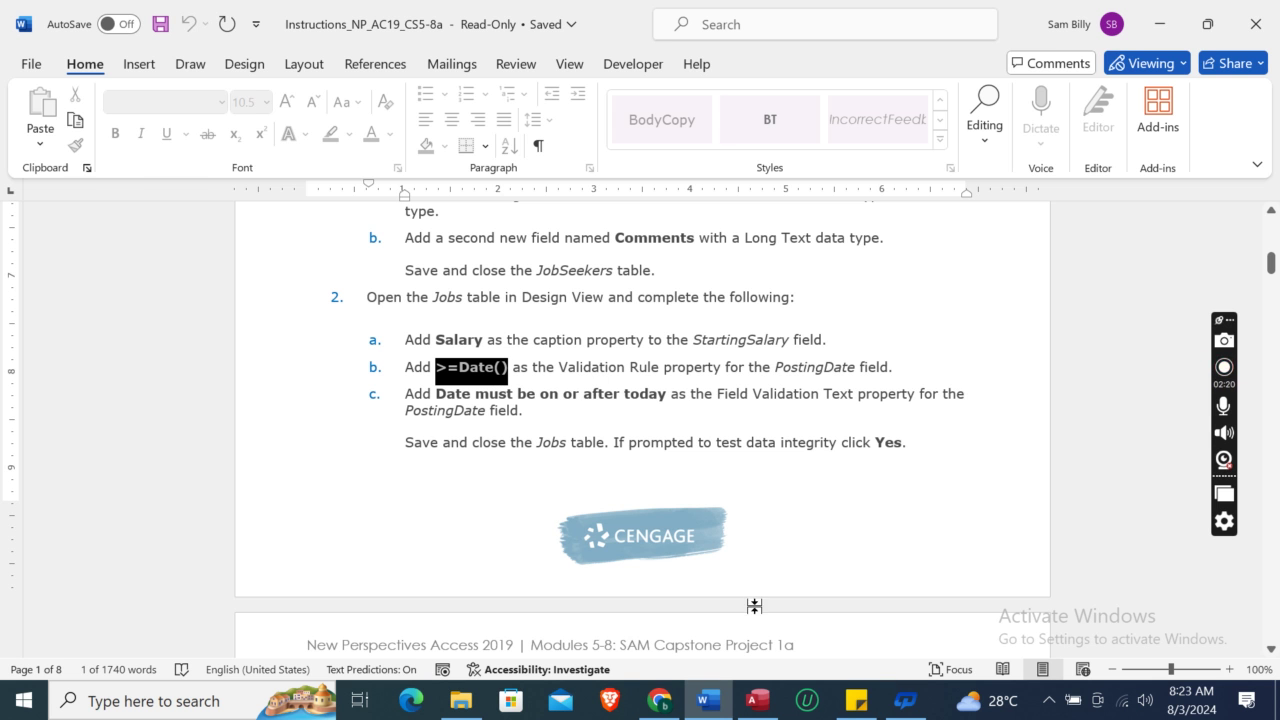
pyautogui.click(758, 700)
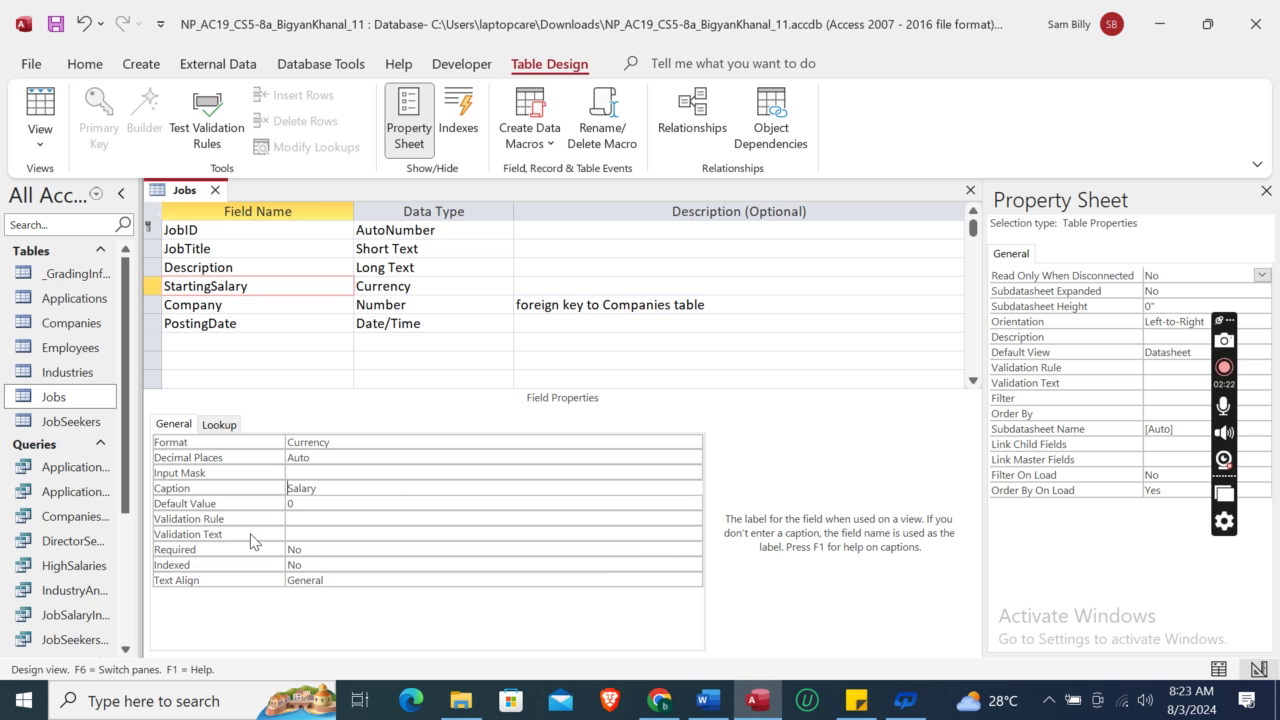
pyautogui.click(266, 323)
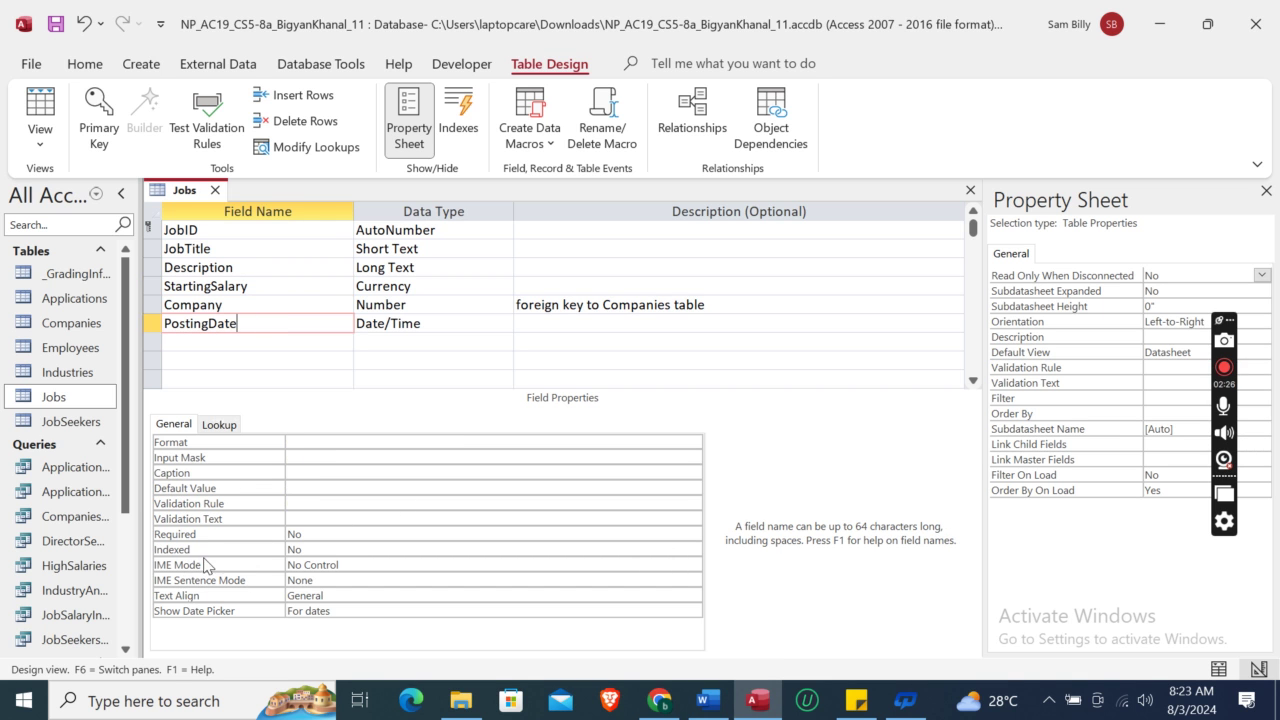
pyautogui.click(298, 503)
pyautogui.hotkey('ctrl', 'v')
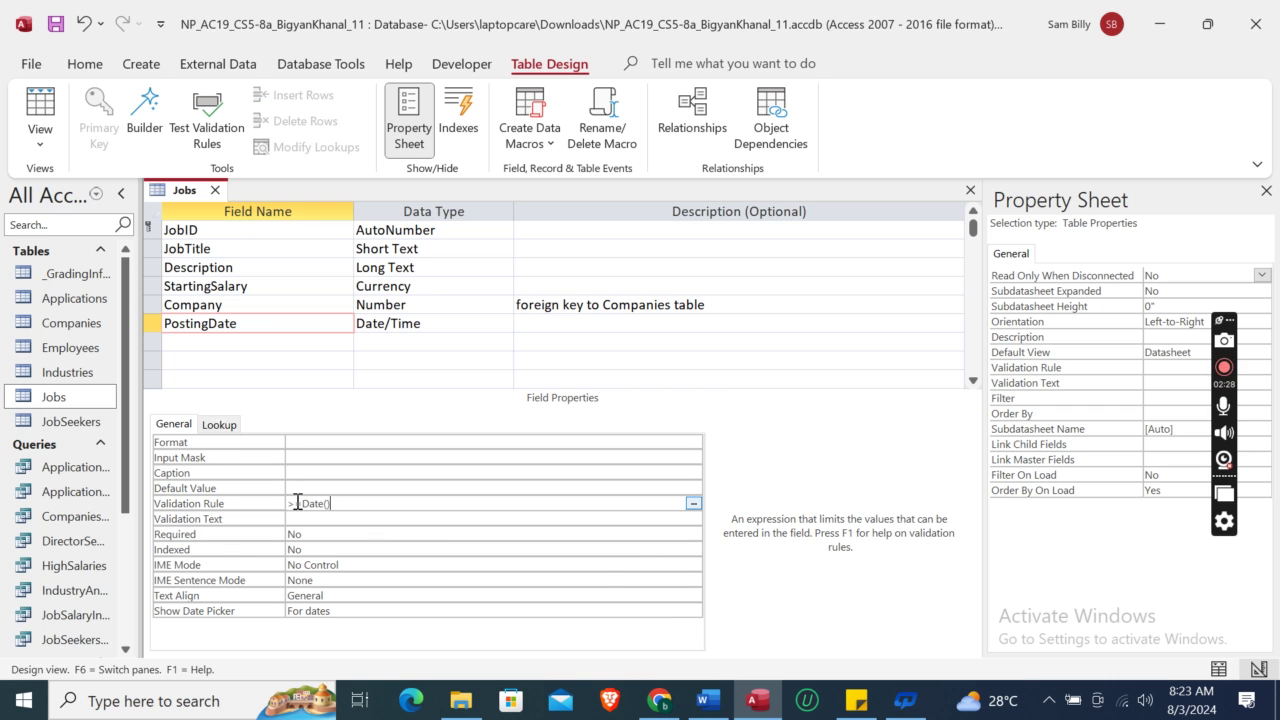
# Set PostingDate's validation text to 'Date must be on or after today'.
pyautogui.click(706, 701)
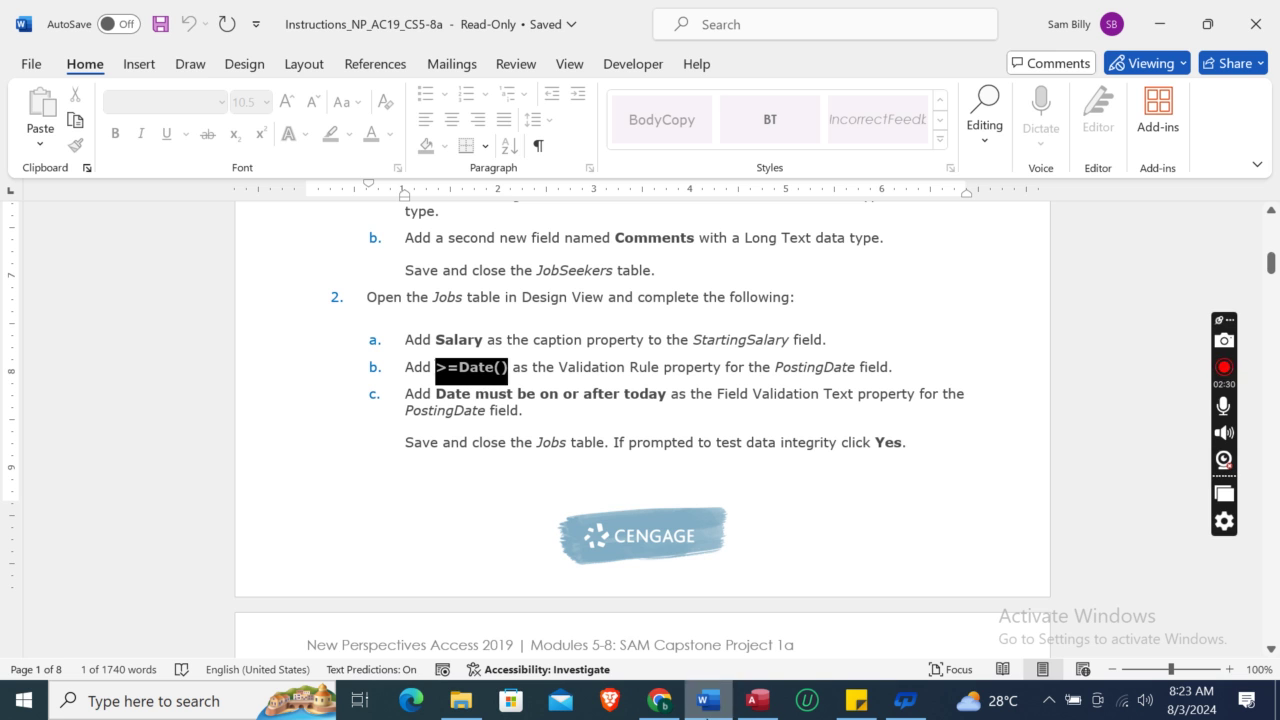
pyautogui.click(438, 394)
pyautogui.hotkey('shift', 'Right')
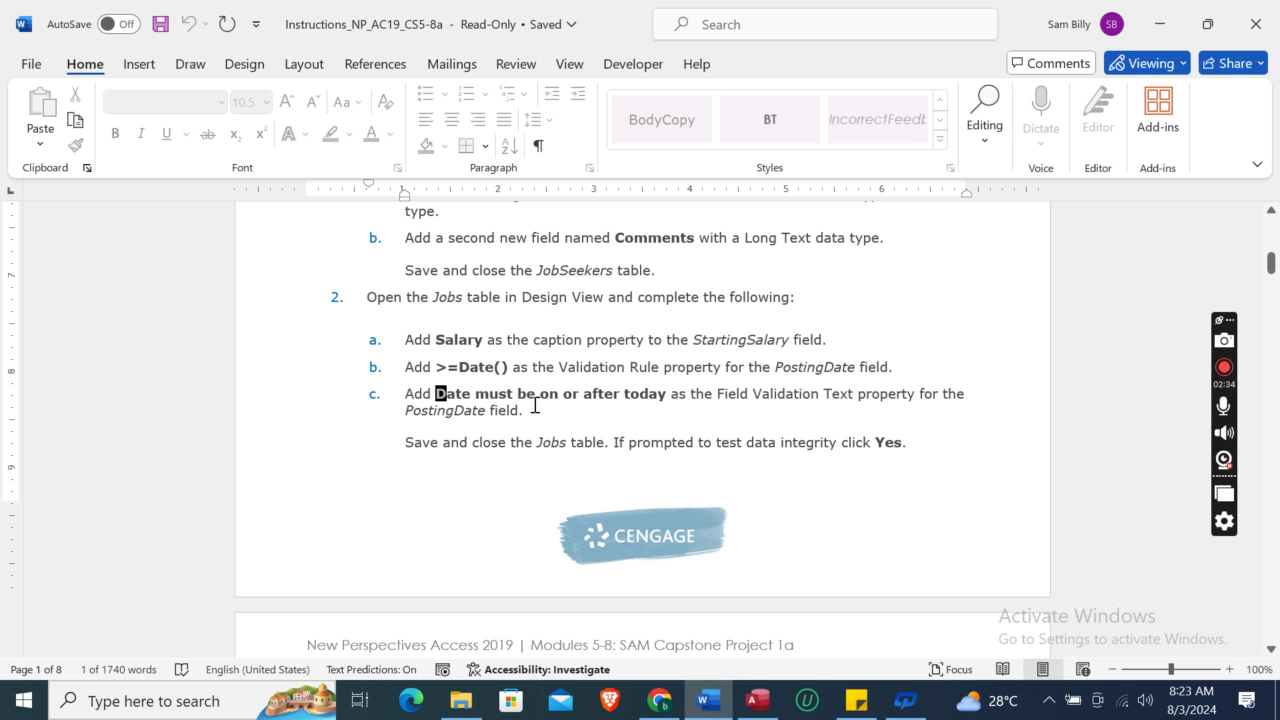
pyautogui.hotkey('shift', 'Right')
pyautogui.hotkey('shift', 'Right')
pyautogui.hotkey('shift', 'Right')
pyautogui.hotkey('shift', 'Right')
pyautogui.hotkey('shift', 'Right')
pyautogui.hotkey('shift', 'Right')
pyautogui.hotkey('shift', 'Right')
pyautogui.hotkey('shift', 'Right')
pyautogui.hotkey('shift', 'Right')
pyautogui.hotkey('shift', 'Right')
pyautogui.hotkey('shift', 'Right')
pyautogui.hotkey('shift', 'Right')
pyautogui.hotkey('shift', 'Right')
pyautogui.hotkey('shift', 'Right')
pyautogui.hotkey('shift', 'Right')
pyautogui.hotkey('shift', 'Right')
pyautogui.hotkey('shift', 'Right')
pyautogui.hotkey('shift', 'Right')
pyautogui.hotkey('shift', 'Right')
pyautogui.hotkey('shift', 'Right')
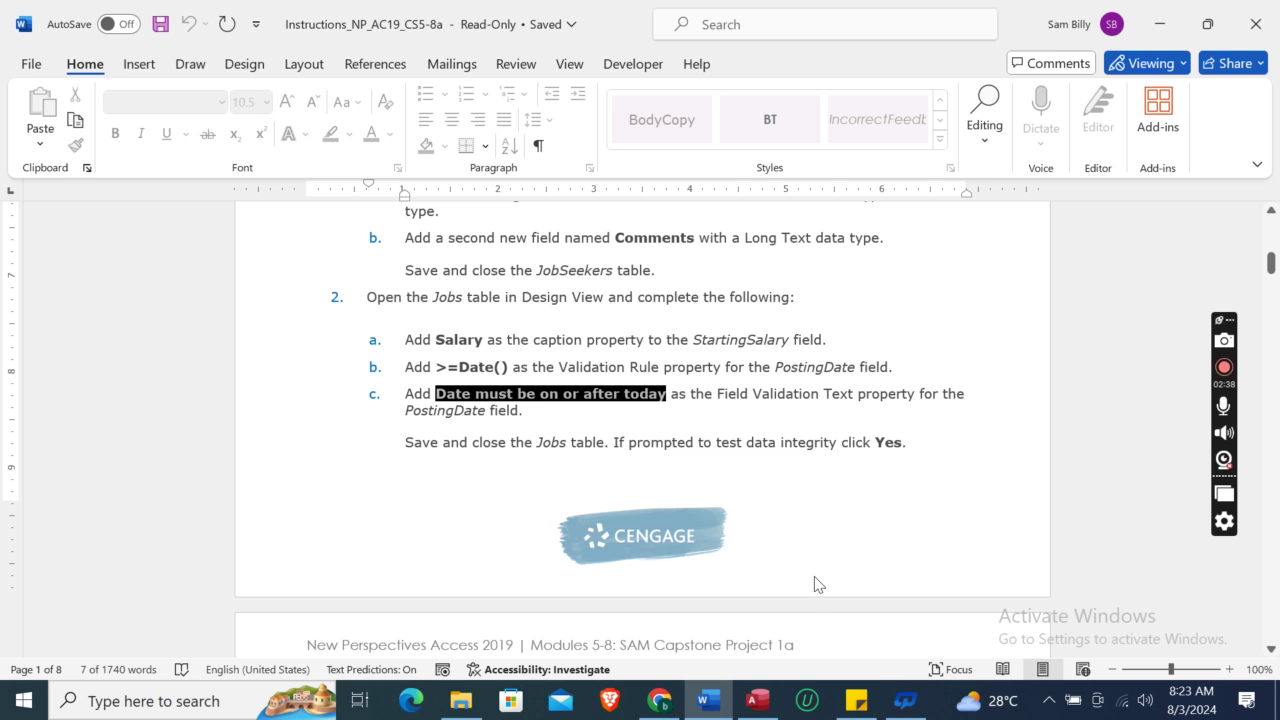
pyautogui.hotkey('alt', 'Tab')
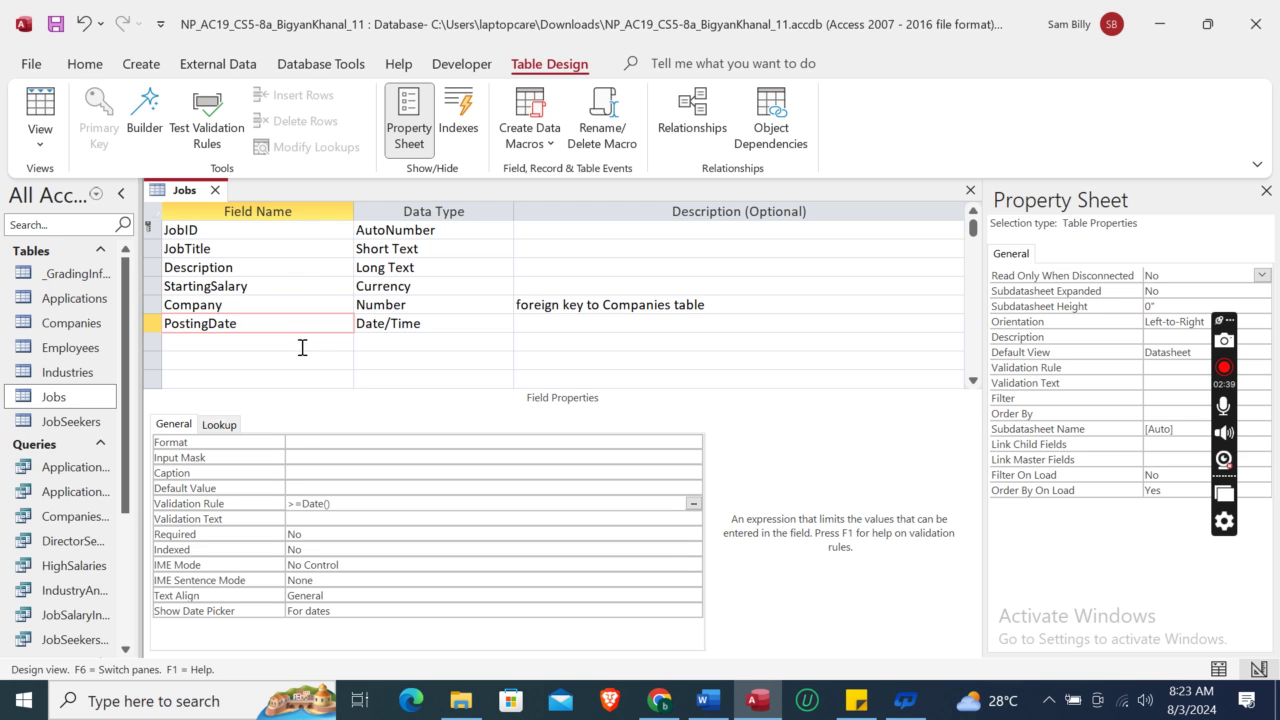
pyautogui.click(326, 519)
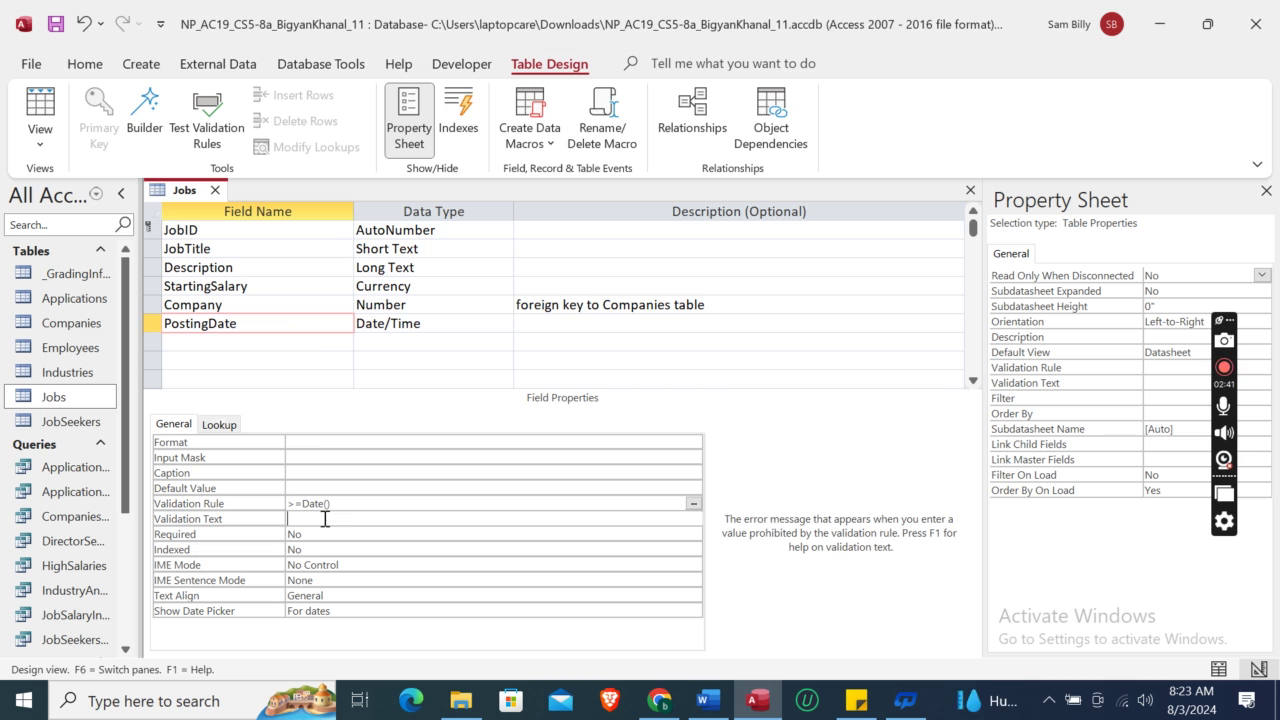
pyautogui.write('Date must be on or after today')
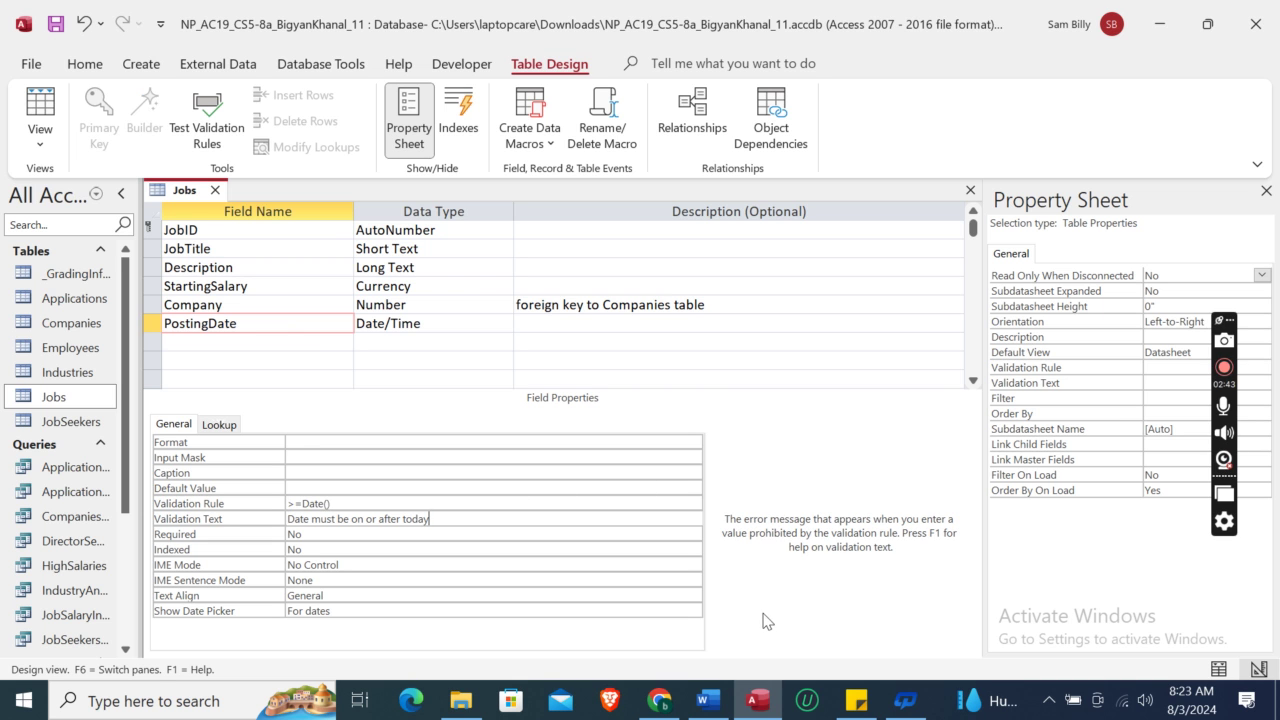
pyautogui.click(707, 700)
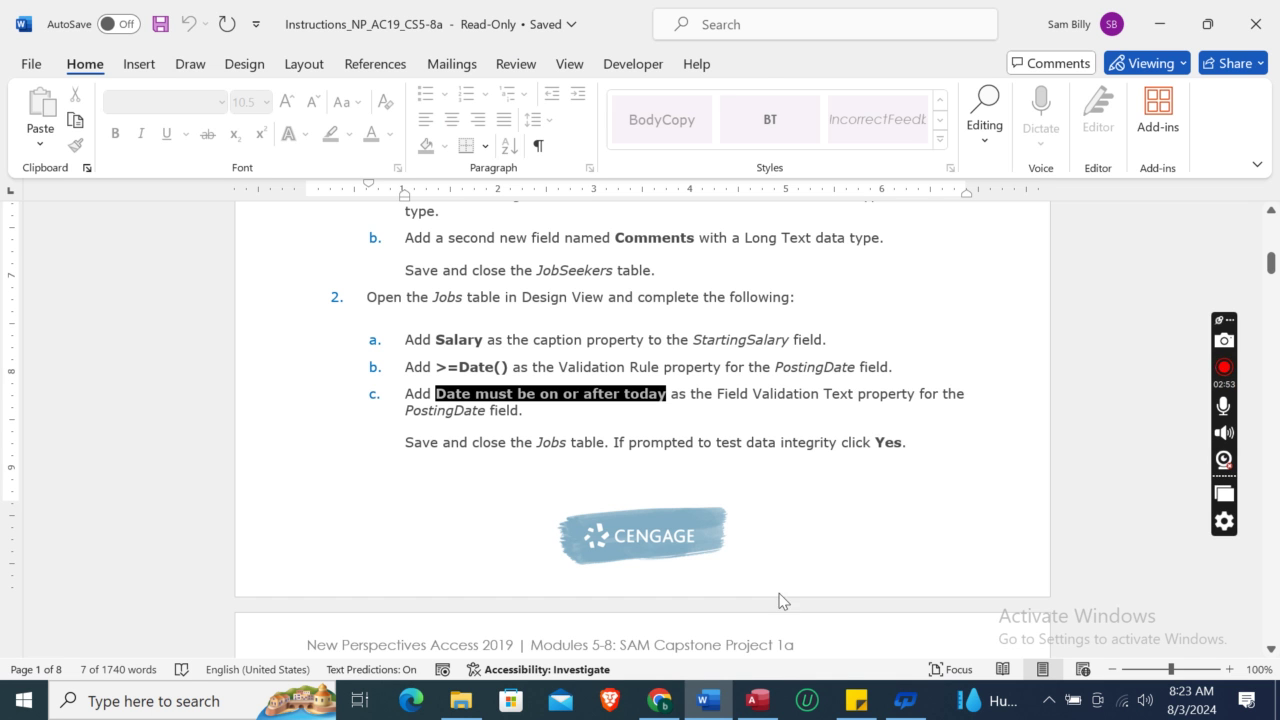
pyautogui.click(758, 700)
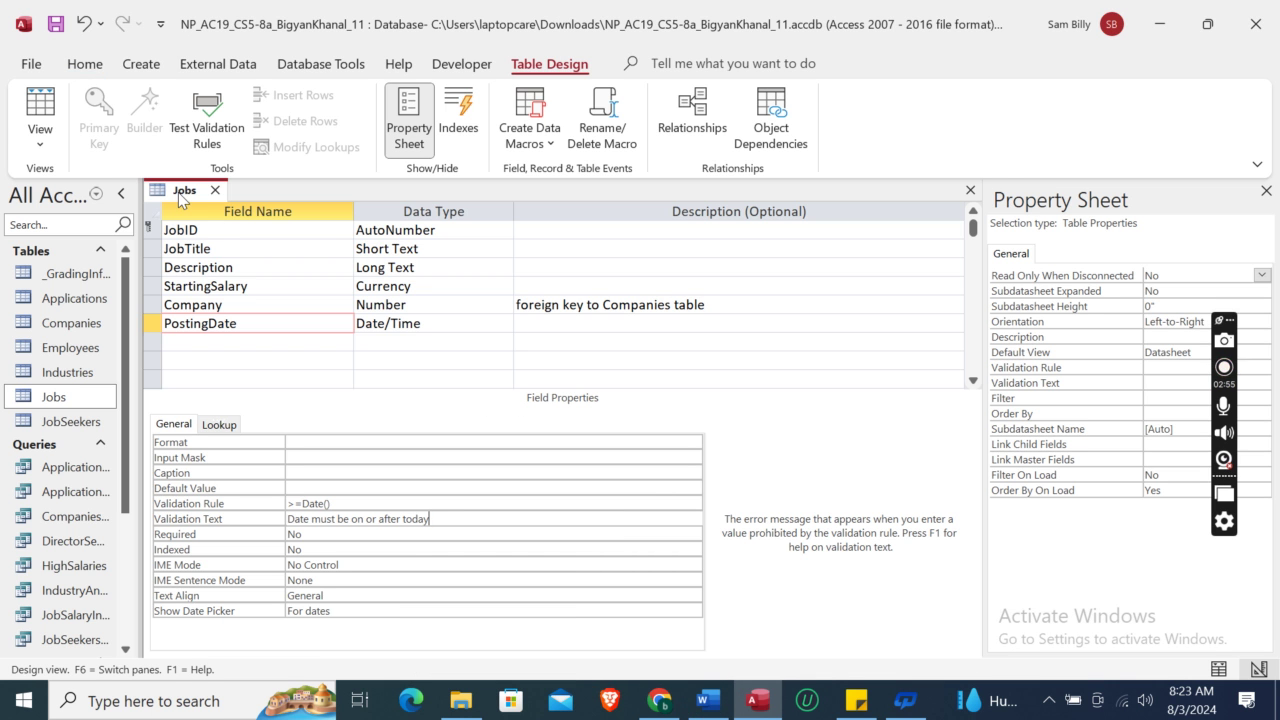
pyautogui.click(702, 704)
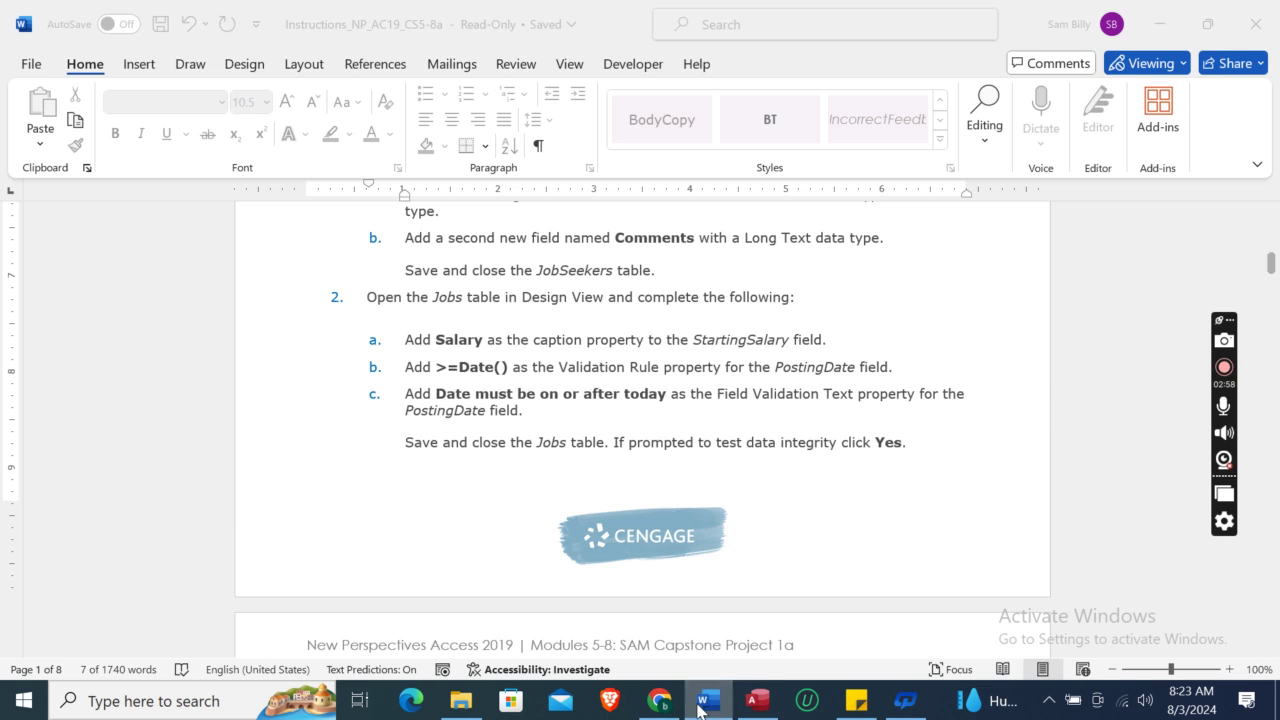
pyautogui.click(758, 700)
# Save the Jobs design, accept the data integrity test, keep the new rule, and close the table.
pyautogui.rightClick(176, 201)
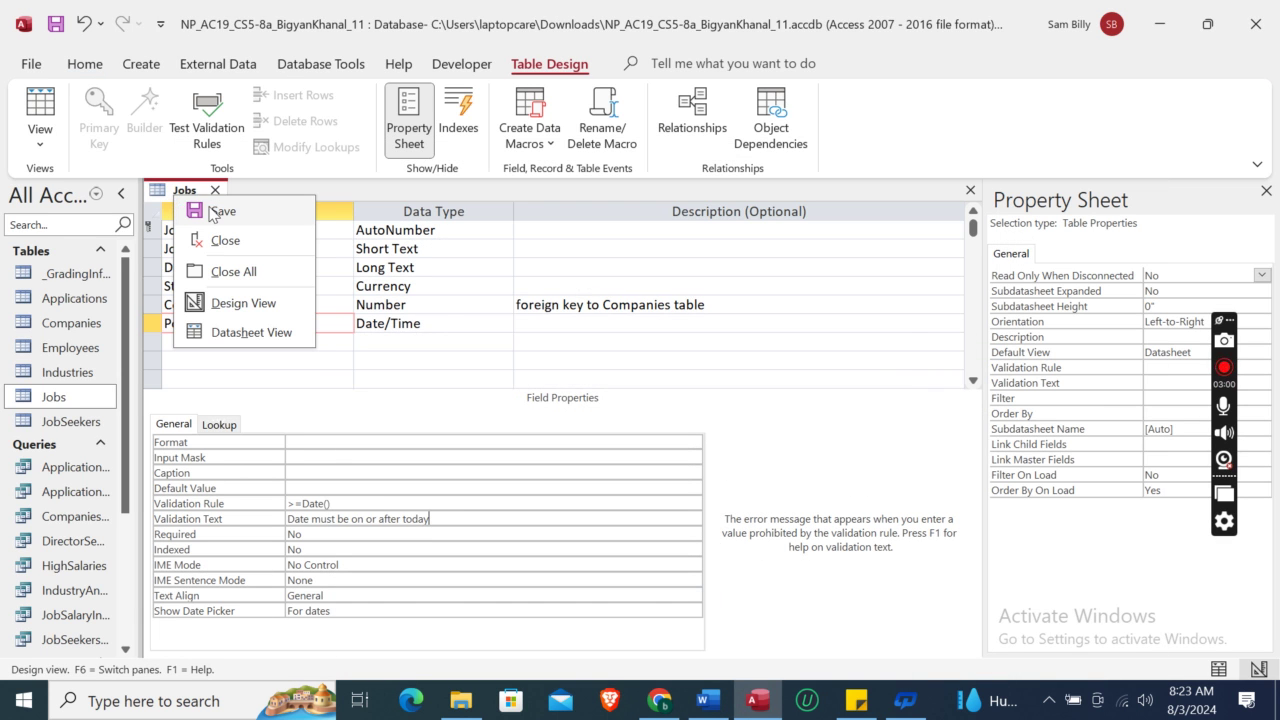
pyautogui.click(215, 211)
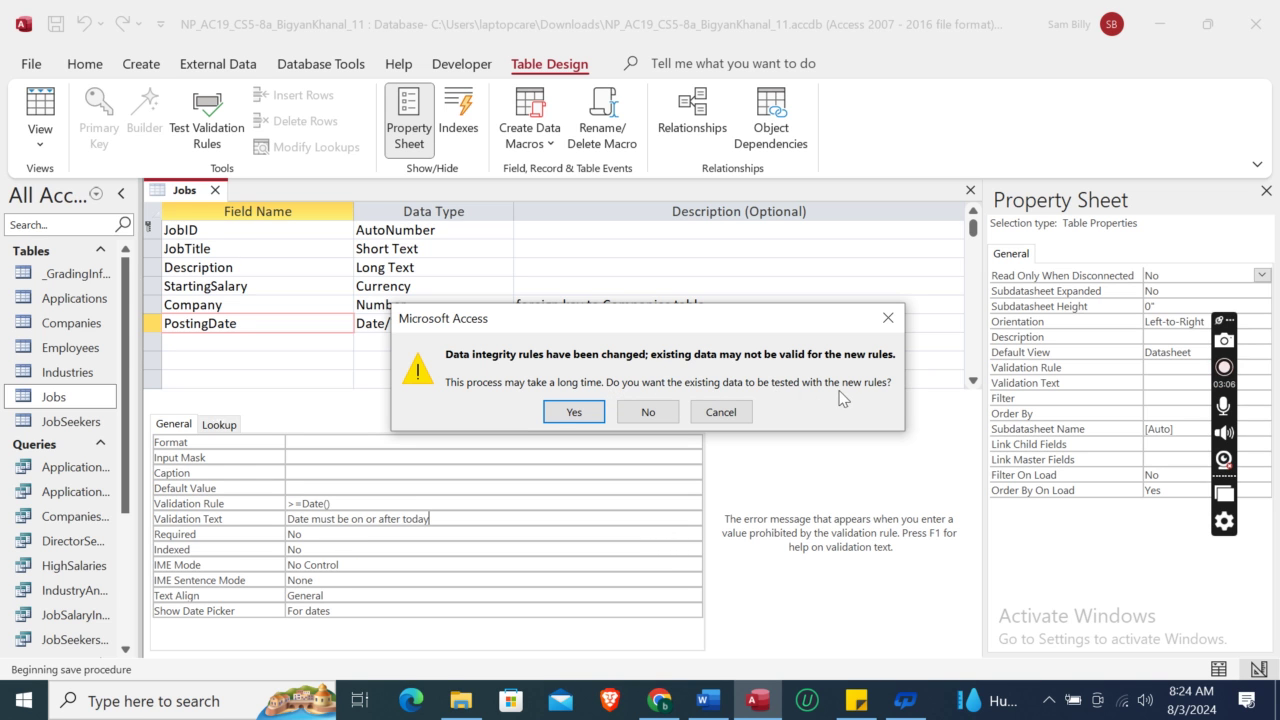
pyautogui.click(572, 420)
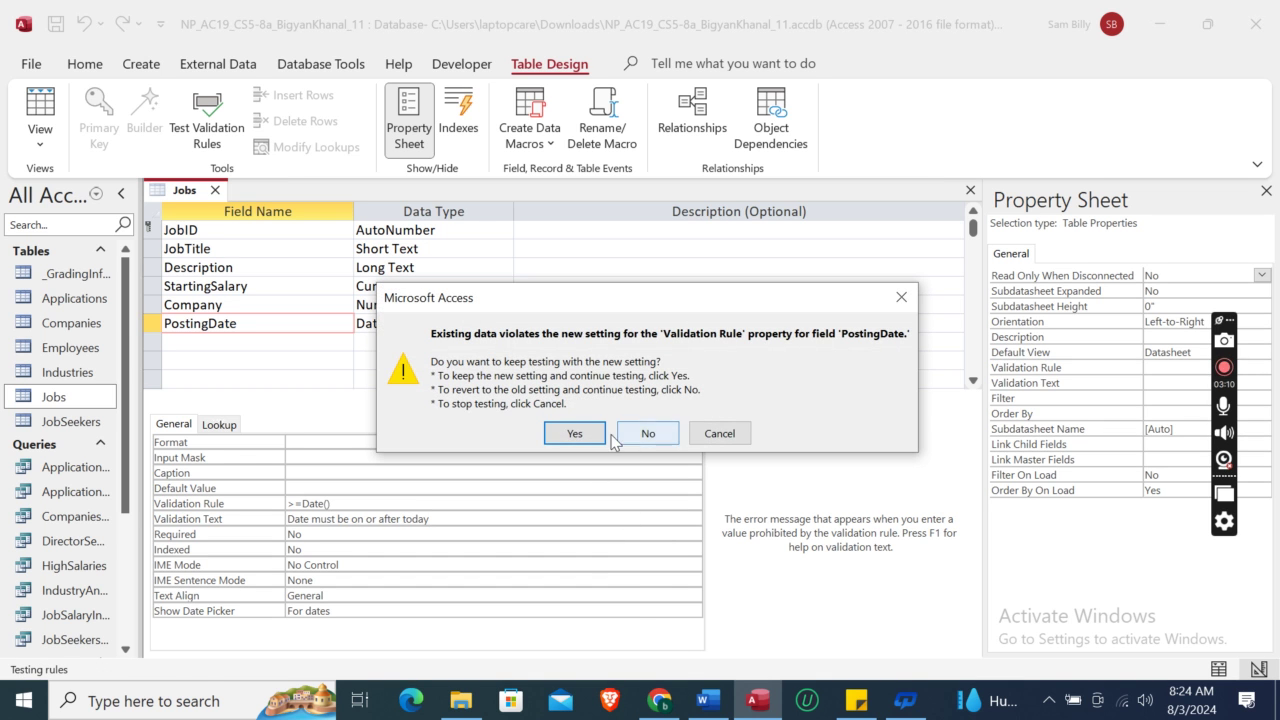
pyautogui.click(568, 434)
pyautogui.click(707, 701)
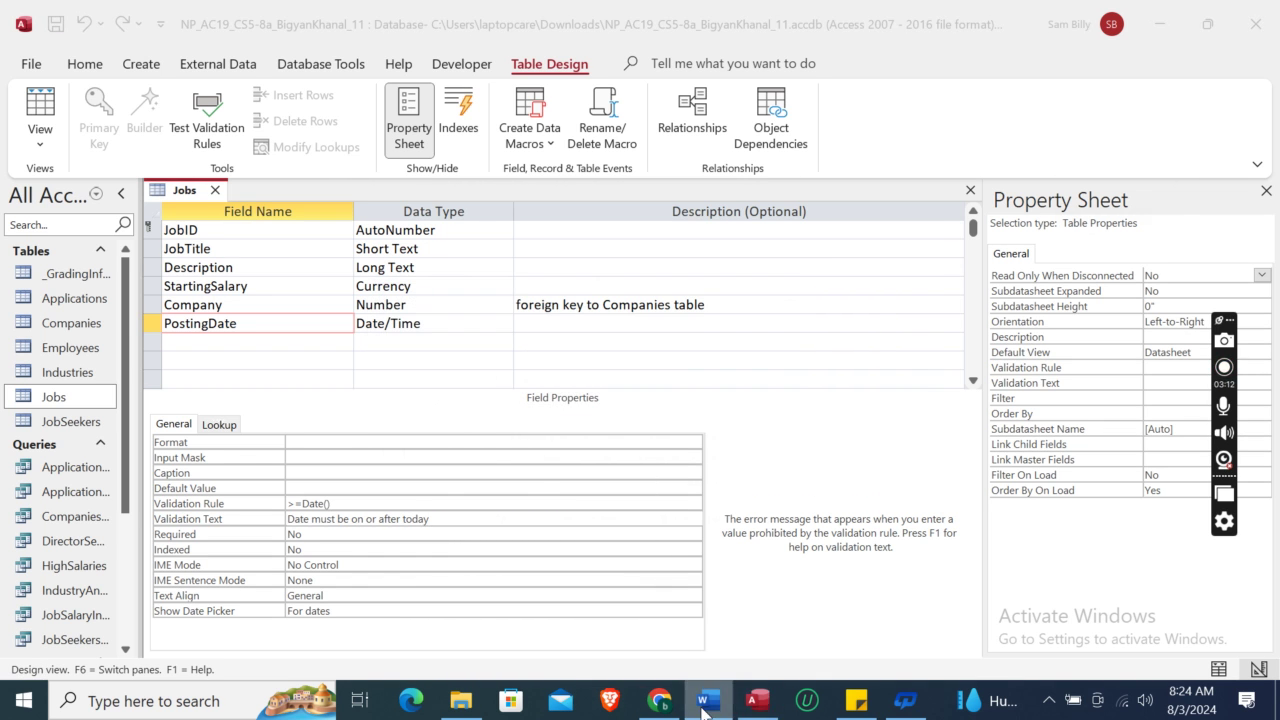
pyautogui.click(757, 701)
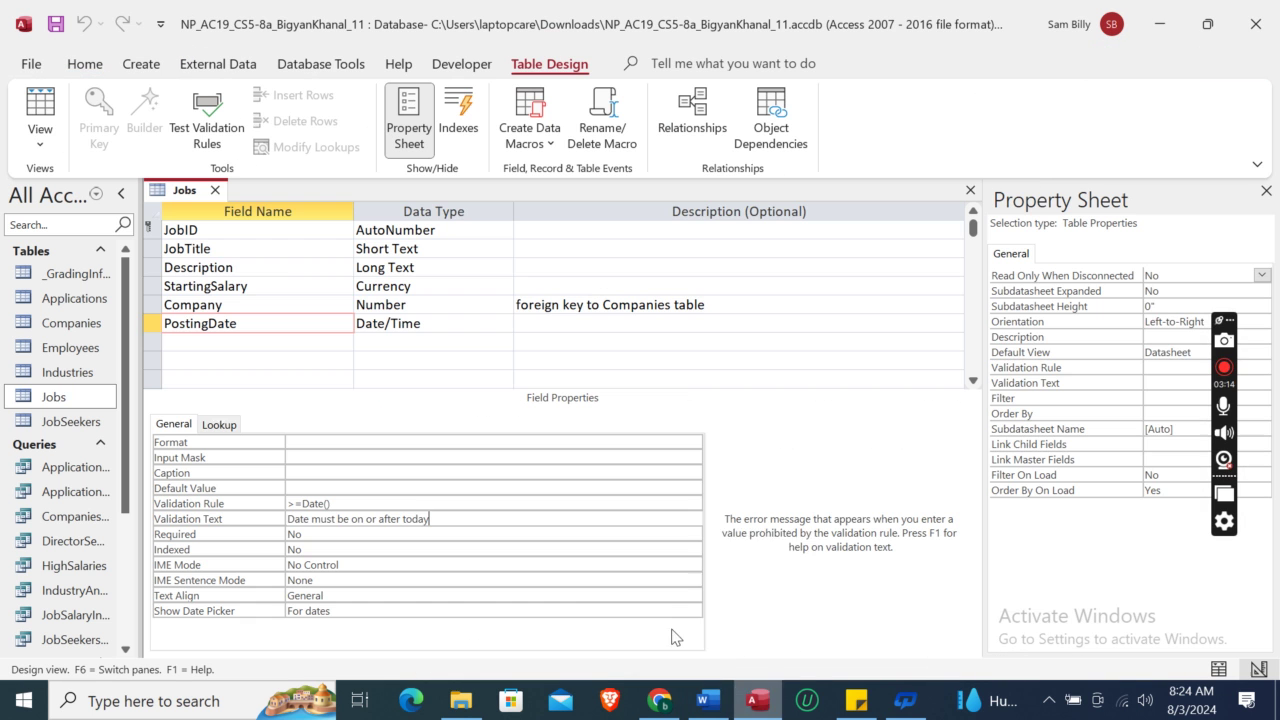
pyautogui.click(215, 190)
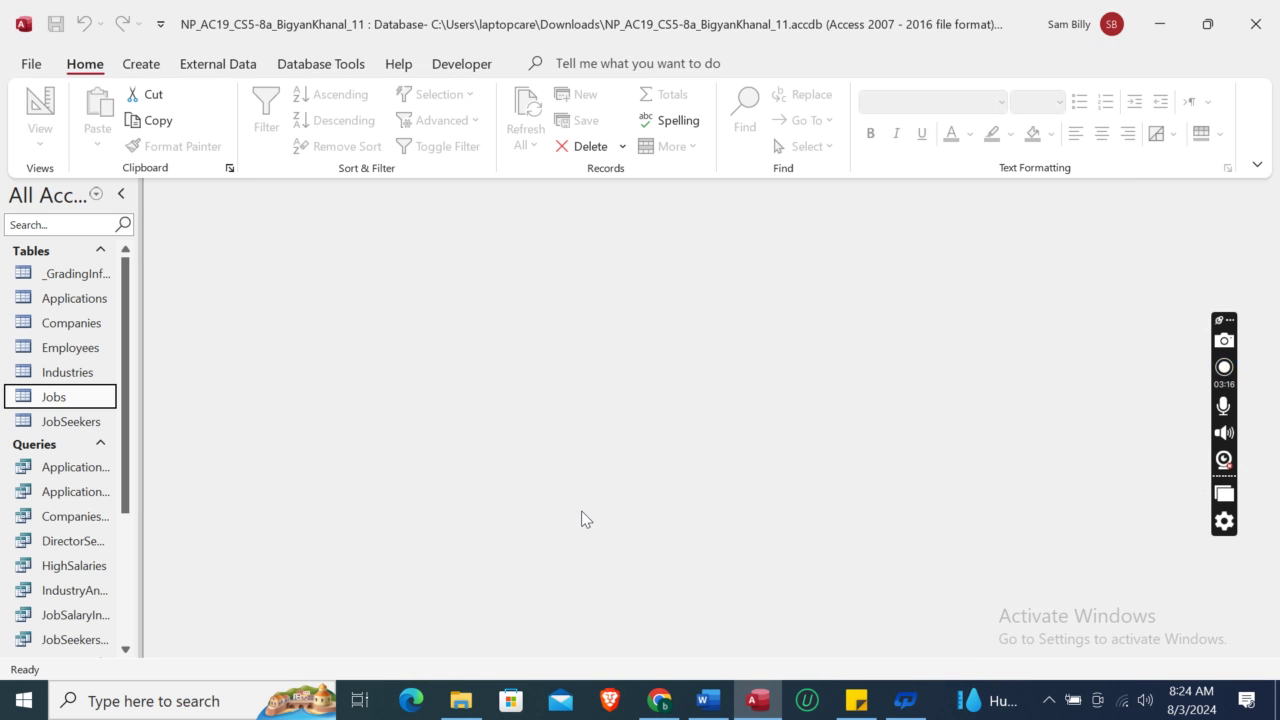
# Read step 3 of the instructions and open the Companies table in Design View.
pyautogui.hotkey('alt', 'Tab')
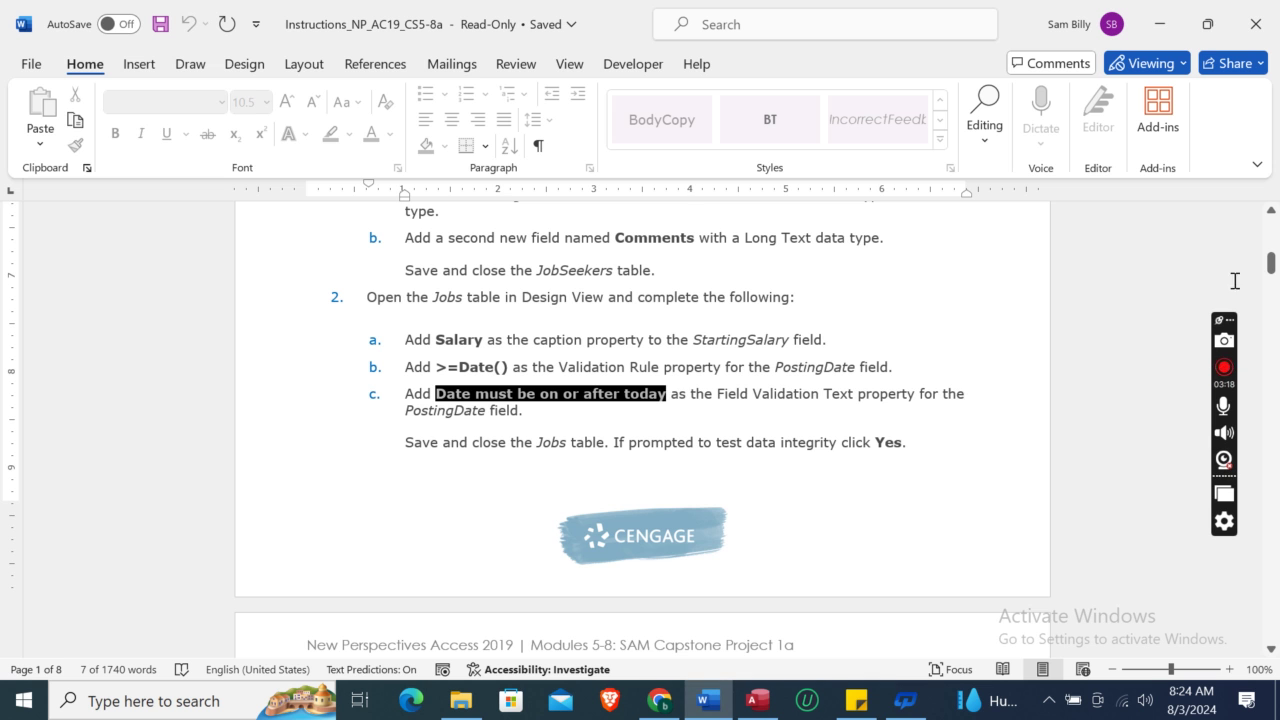
pyautogui.moveTo(1272, 266); pyautogui.dragTo(1272, 291)
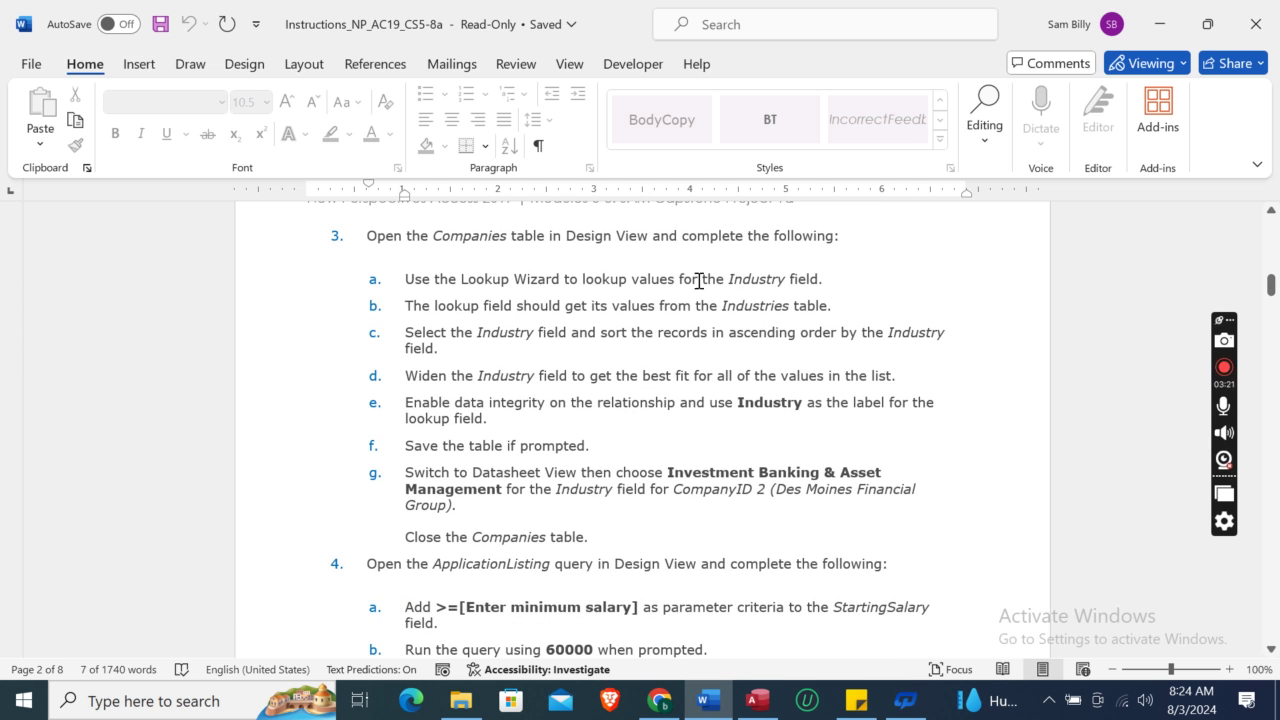
pyautogui.click(757, 700)
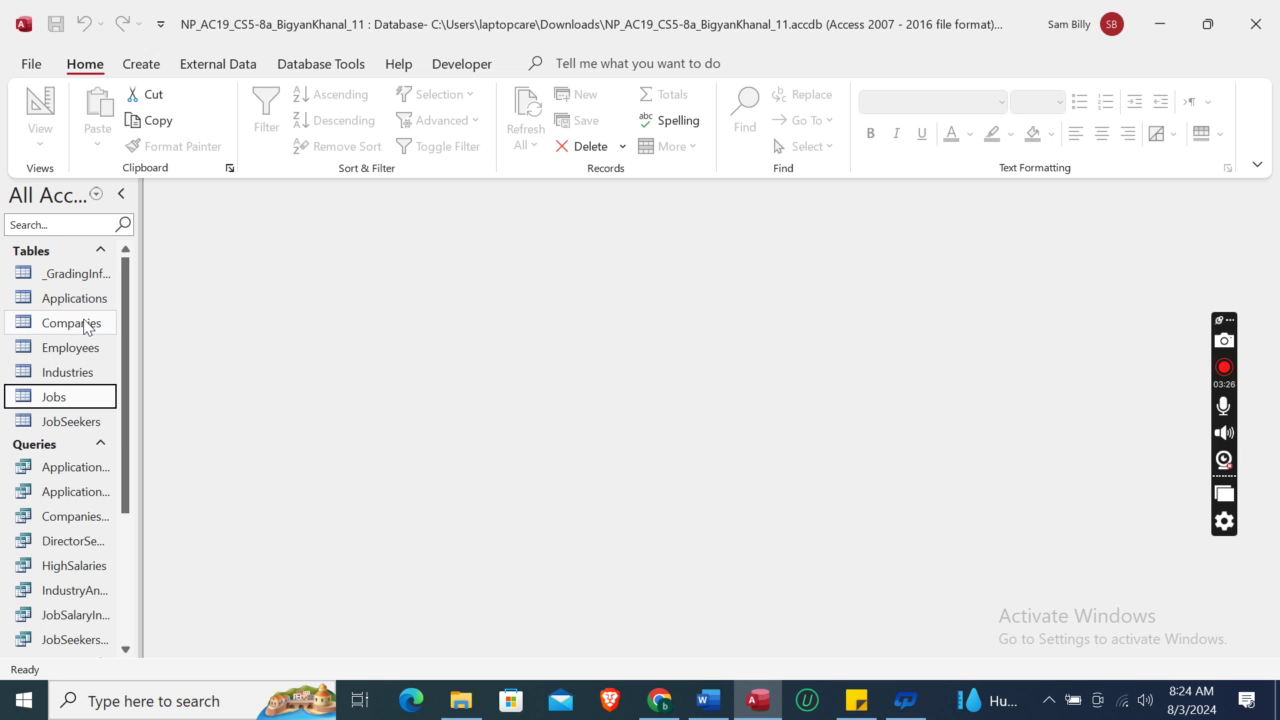
pyautogui.click(86, 326)
pyautogui.rightClick(86, 326)
pyautogui.click(152, 271)
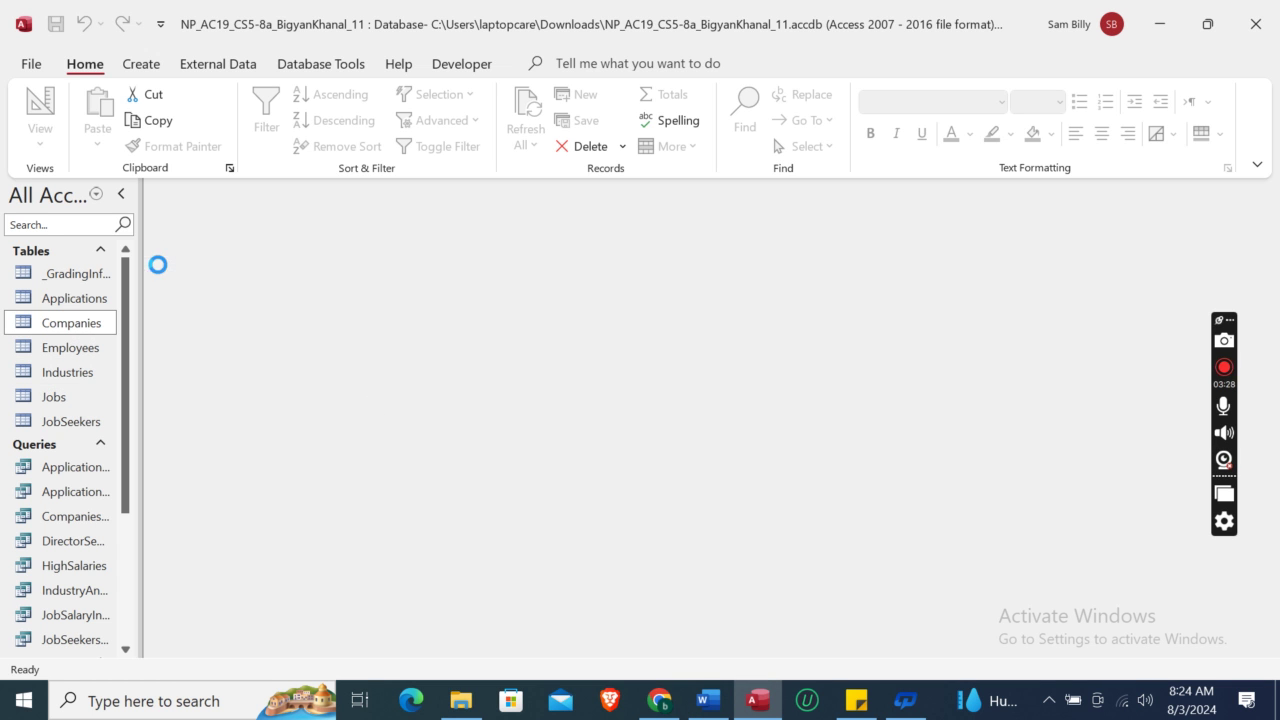
pyautogui.click(707, 700)
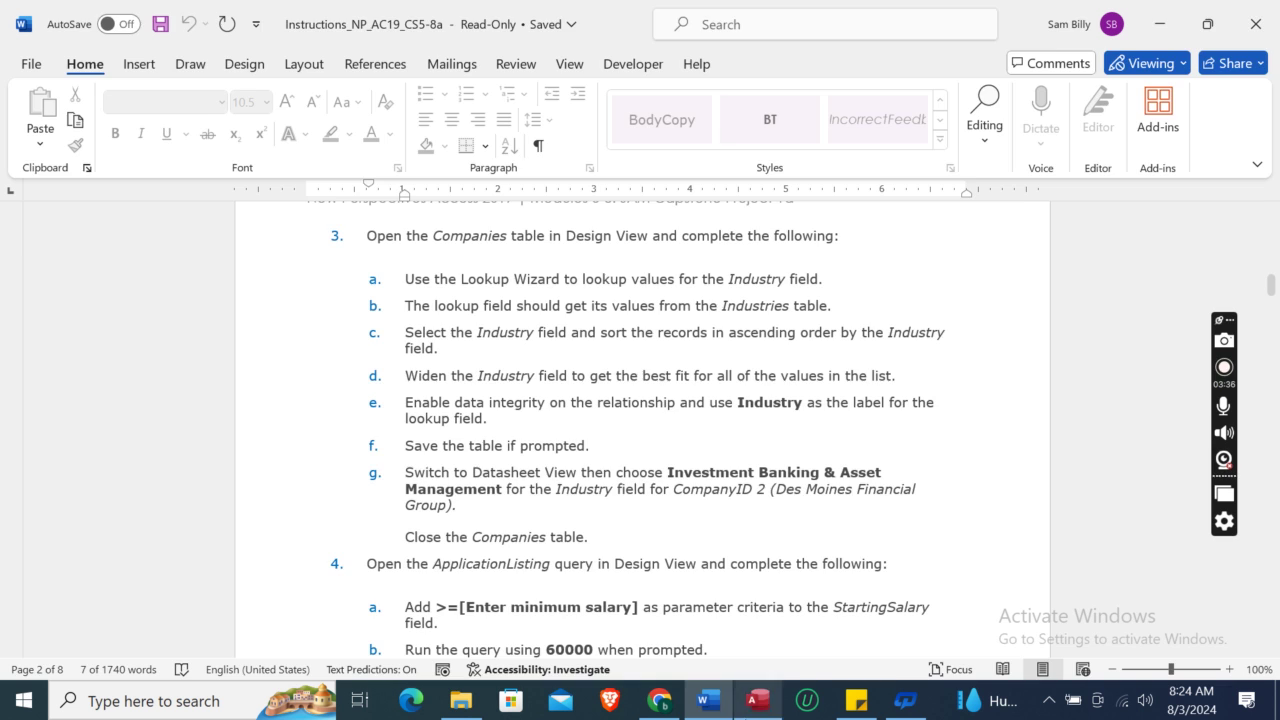
pyautogui.click(757, 700)
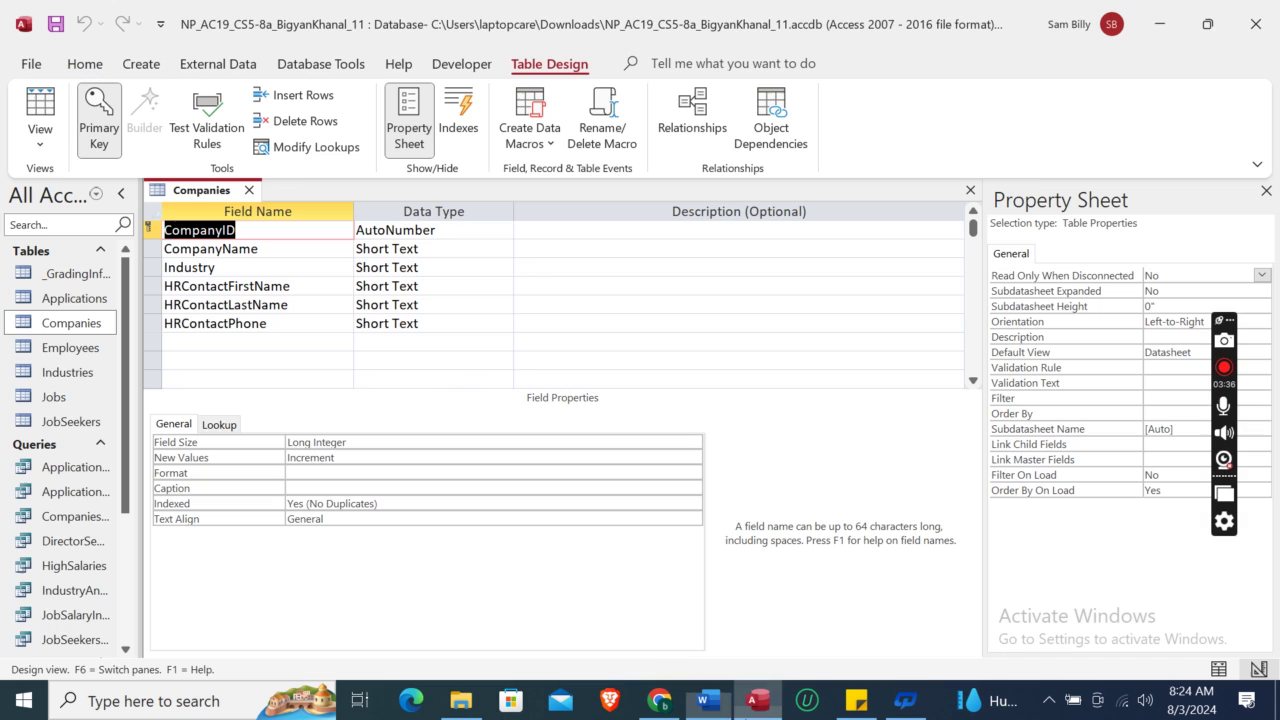
# Start the Lookup Wizard for the Industry field's data type.
pyautogui.click(221, 268)
pyautogui.click(414, 268)
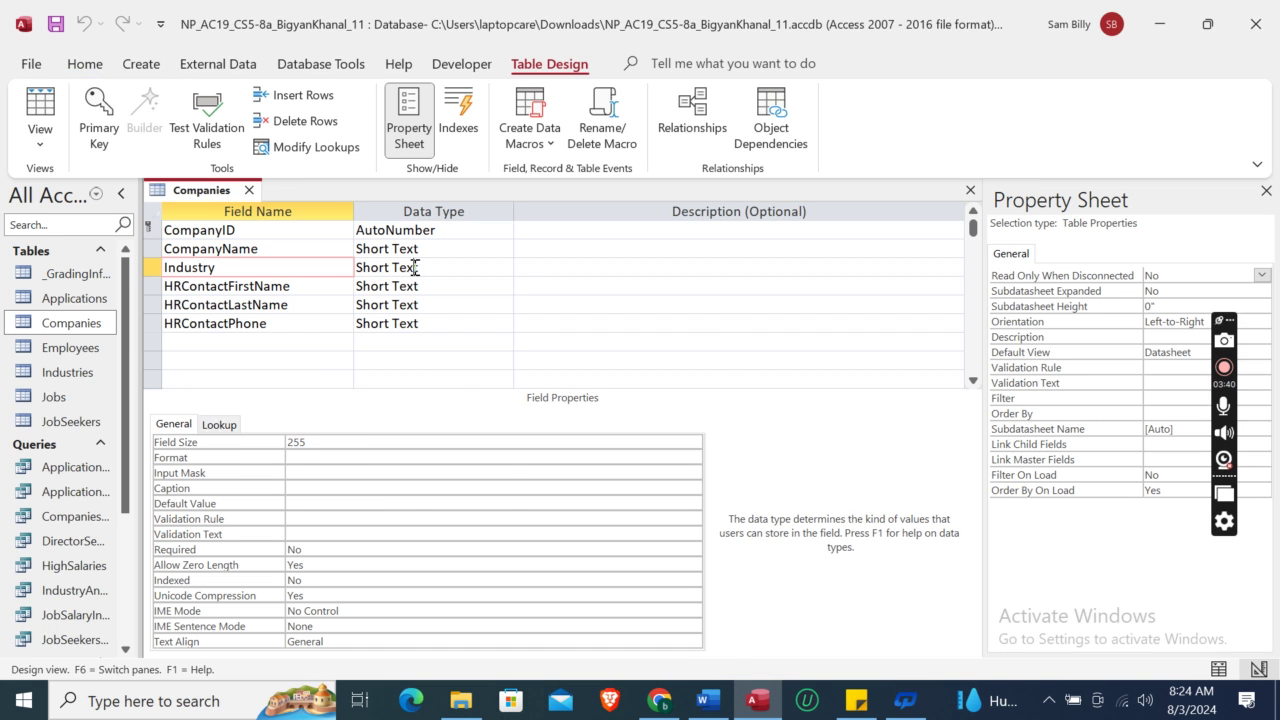
pyautogui.click(502, 267)
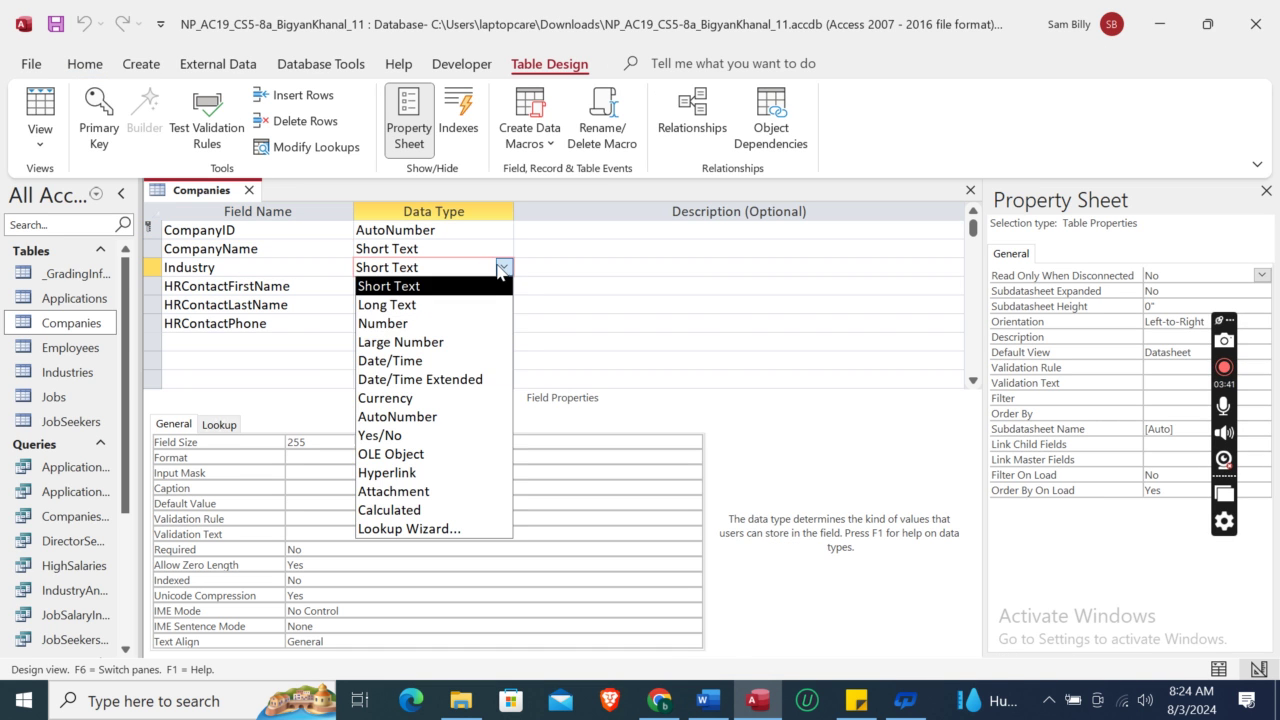
pyautogui.click(416, 536)
pyautogui.click(707, 700)
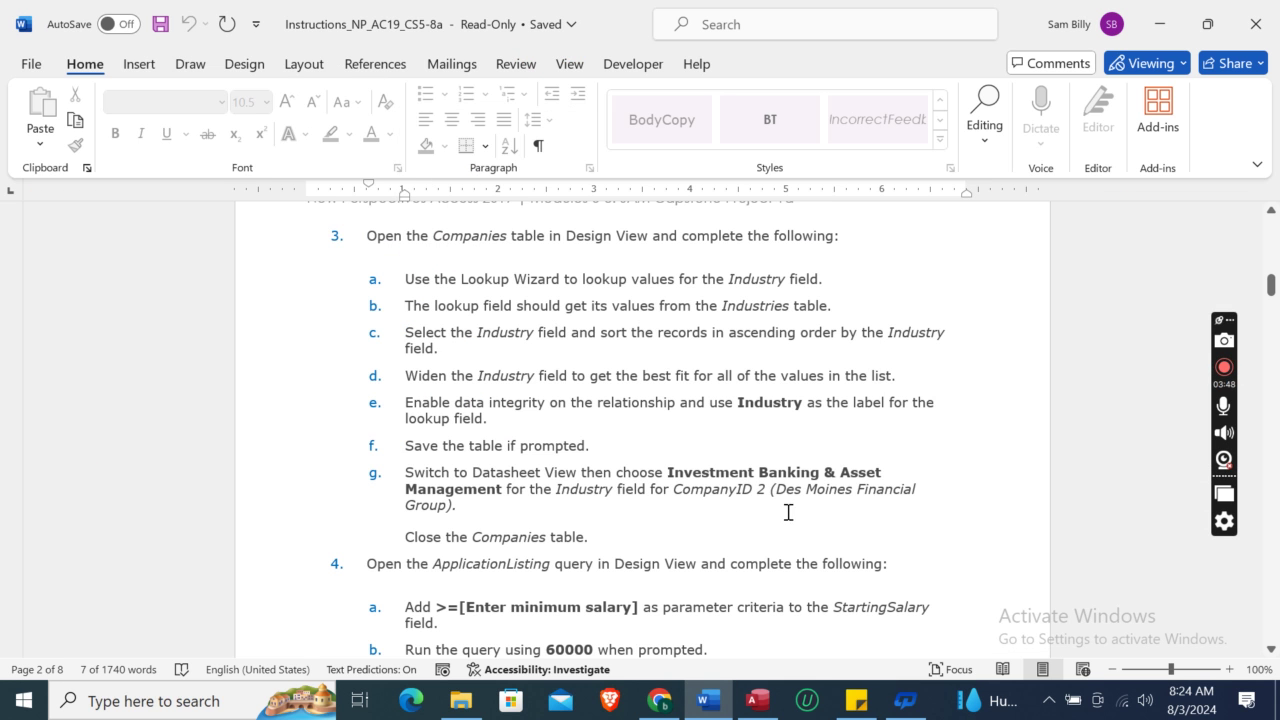
pyautogui.click(757, 700)
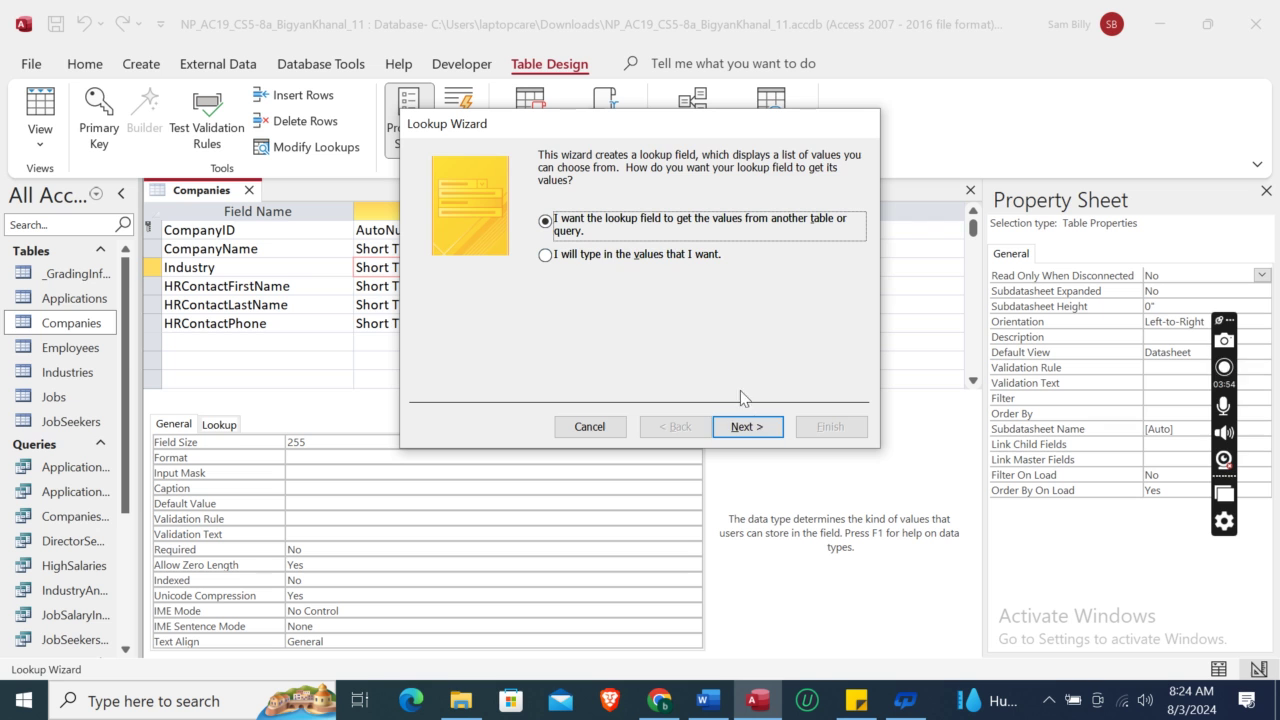
# Take lookup values from the Industries table, selecting its Industry field.
pyautogui.click(757, 428)
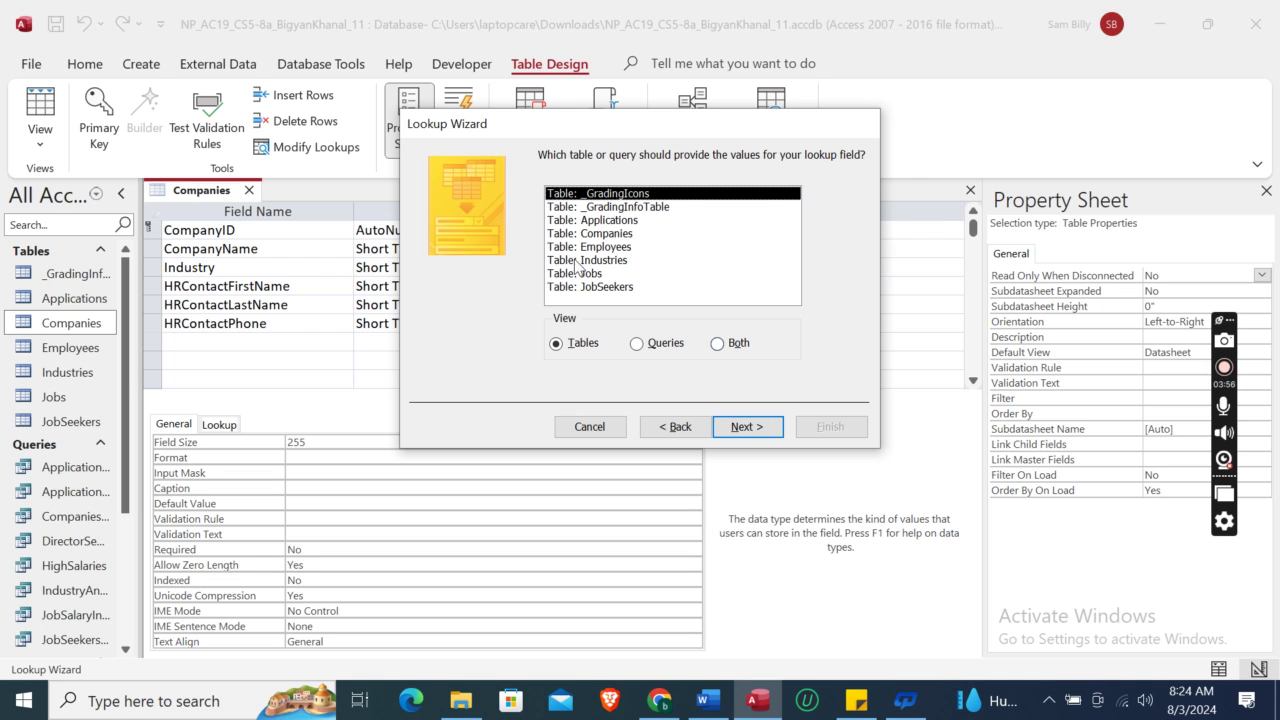
pyautogui.click(587, 264)
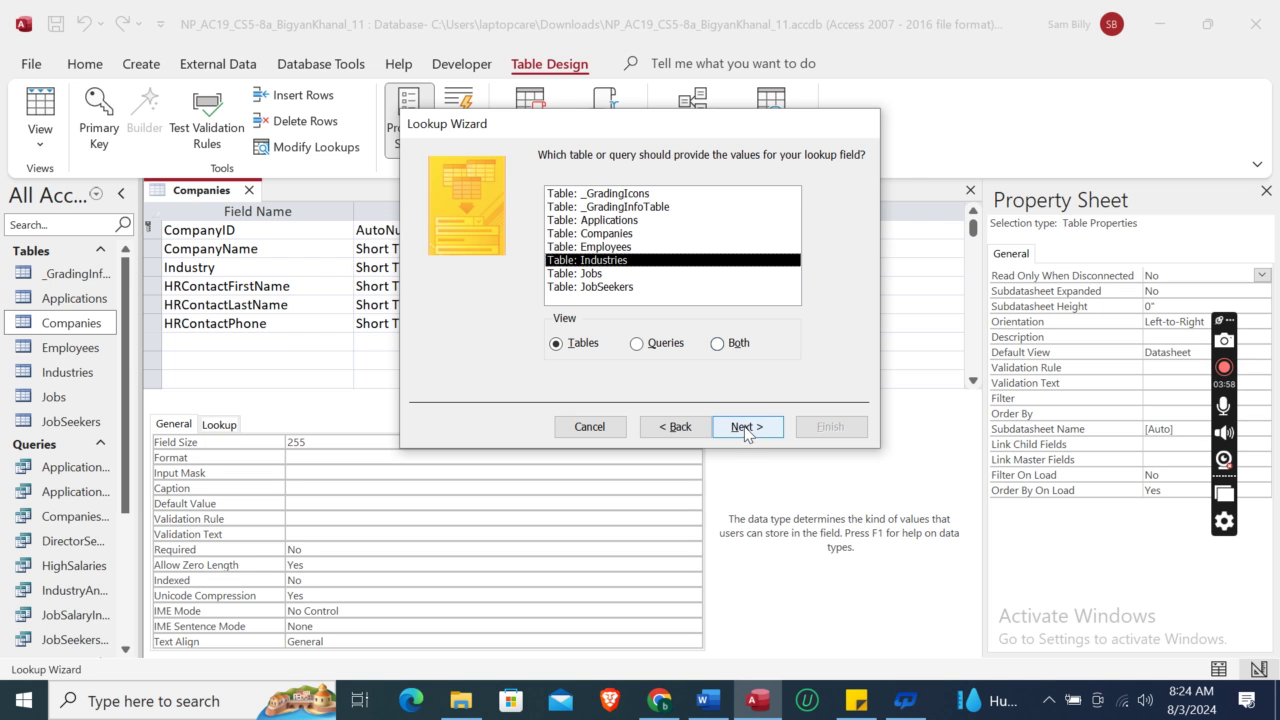
pyautogui.click(709, 701)
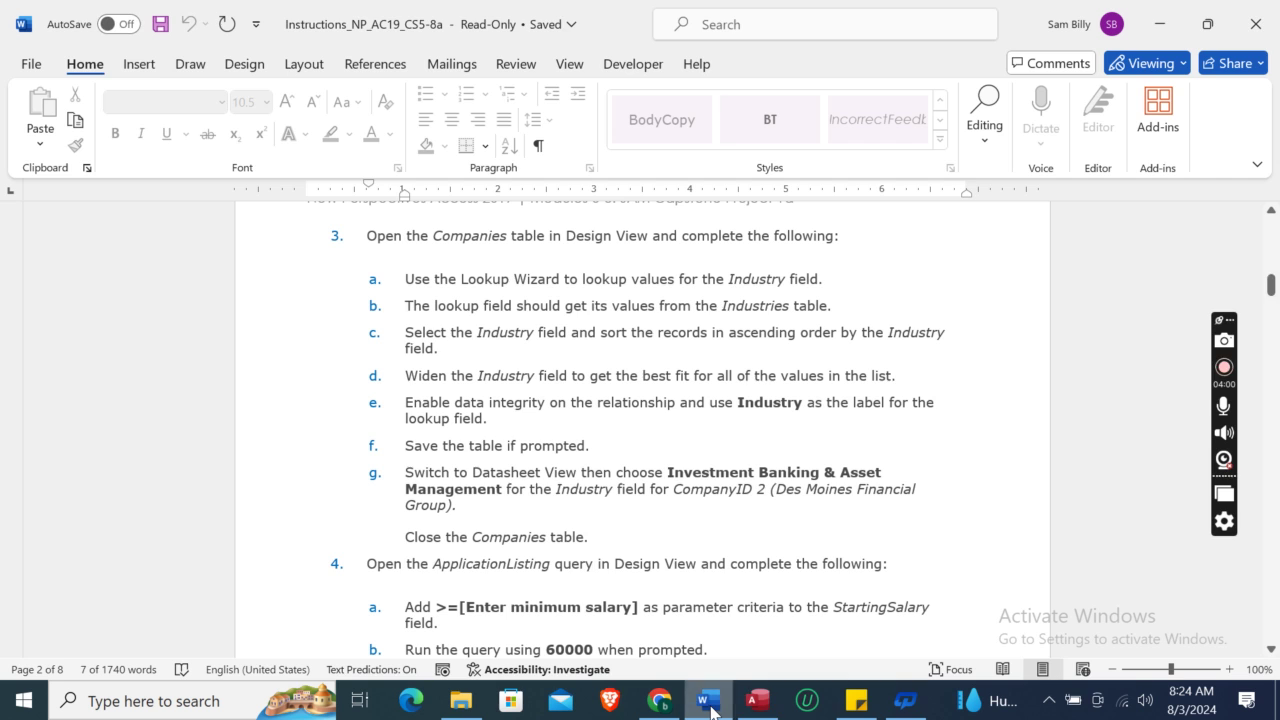
pyautogui.click(758, 701)
pyautogui.click(741, 427)
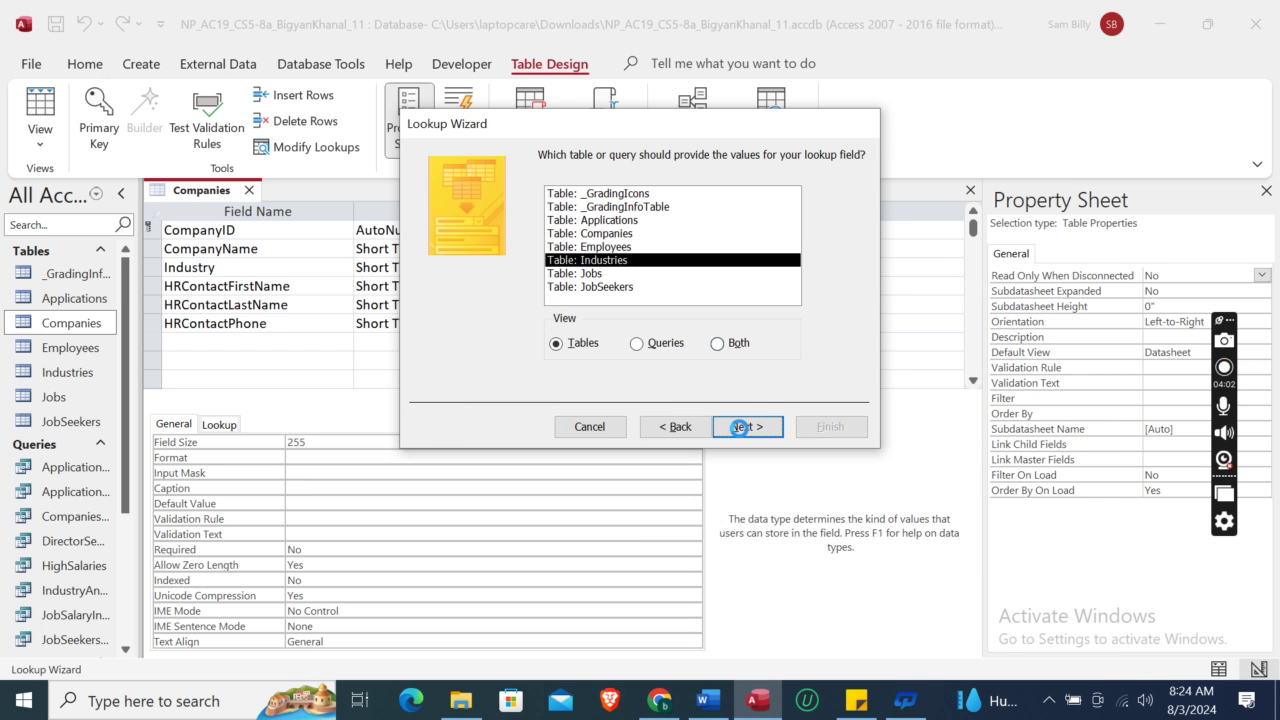
pyautogui.click(709, 701)
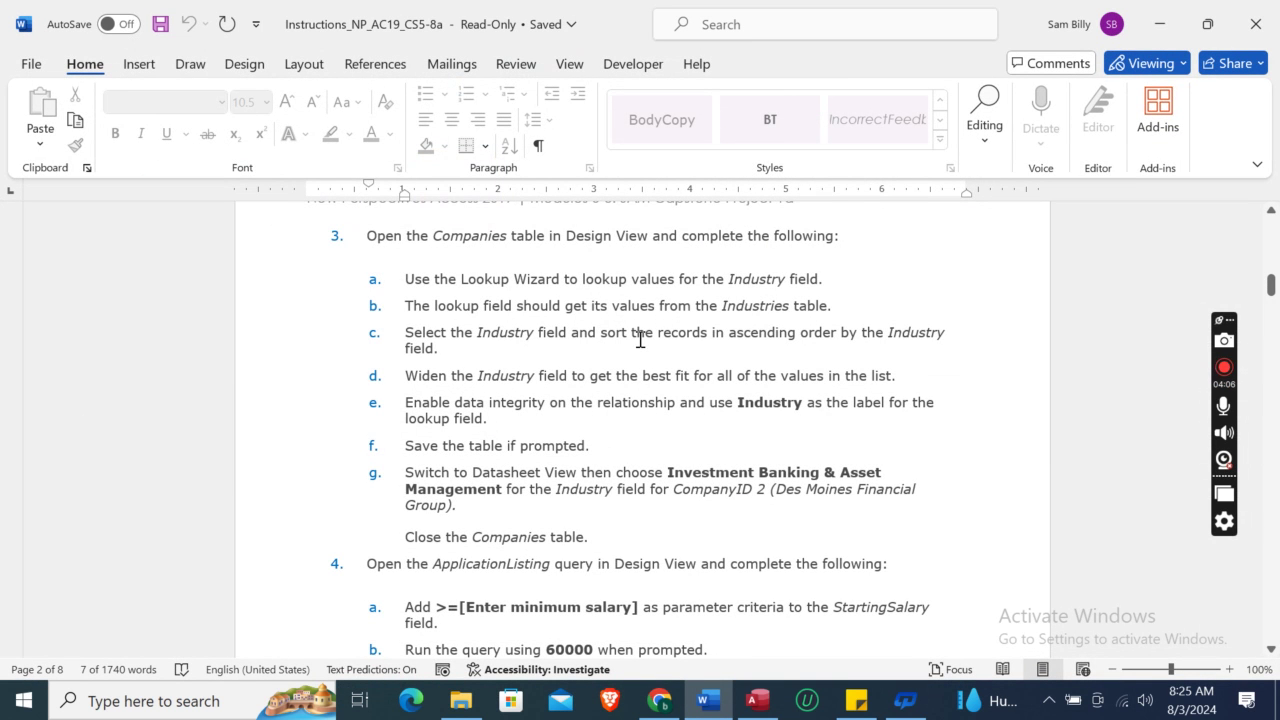
pyautogui.click(757, 701)
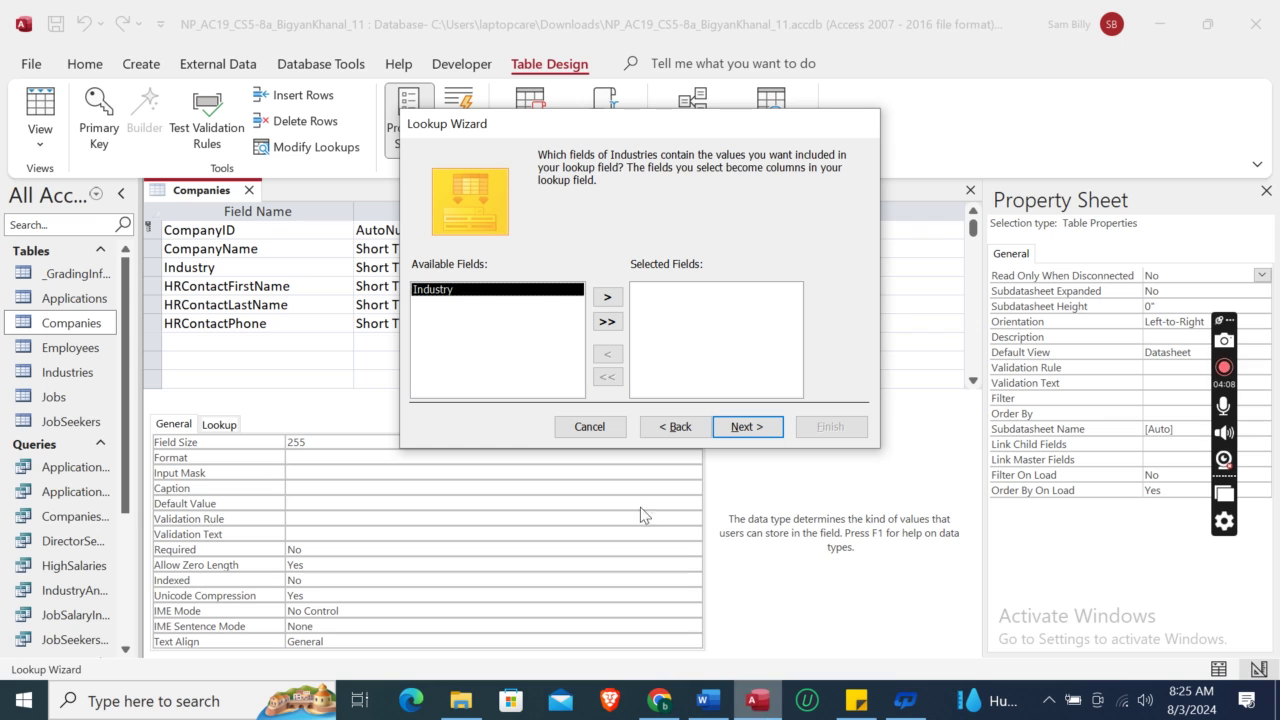
pyautogui.click(607, 297)
pyautogui.click(746, 428)
pyautogui.click(709, 701)
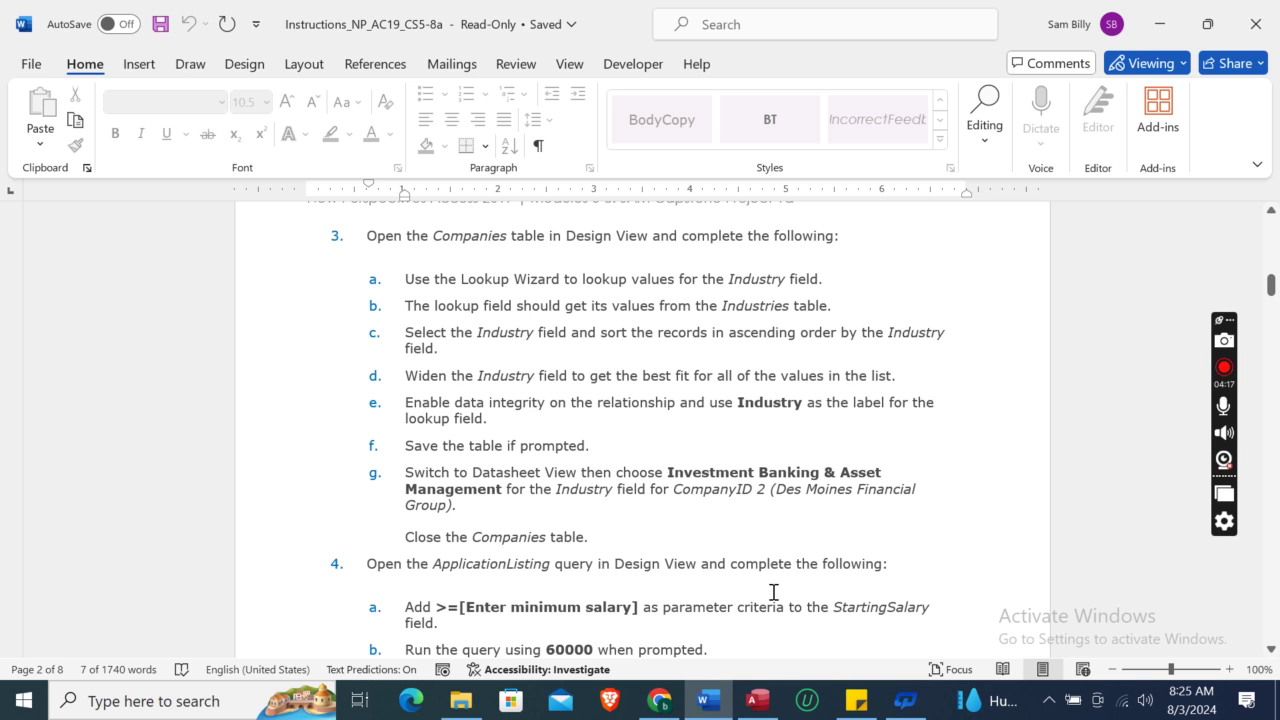
# Sort the lookup items by Industry and best-fit the Industry column width.
pyautogui.click(757, 701)
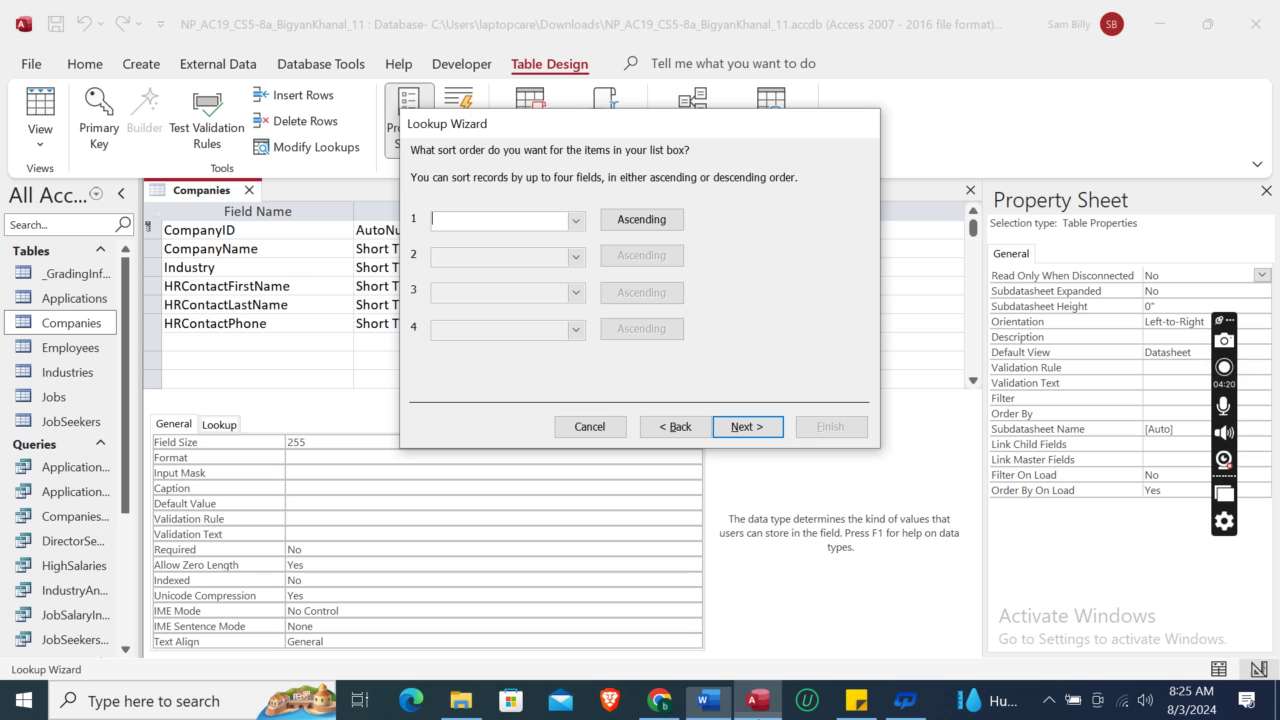
pyautogui.click(576, 221)
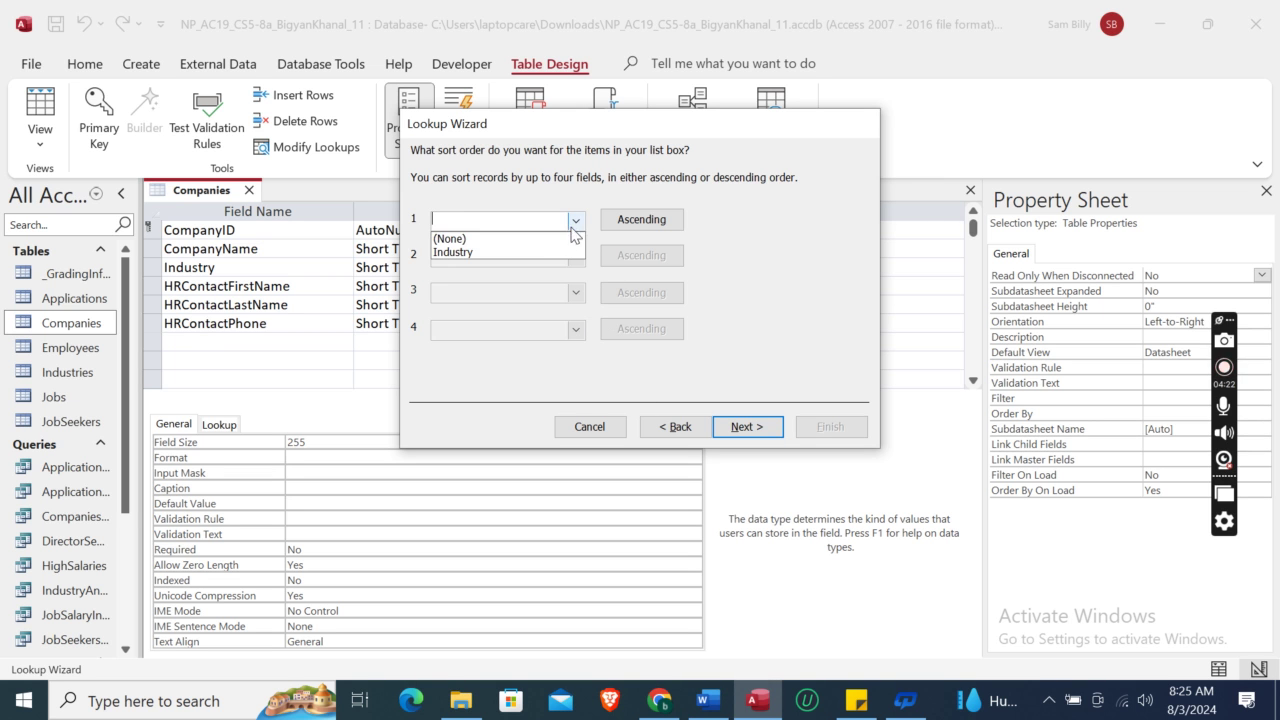
pyautogui.click(503, 251)
pyautogui.click(740, 426)
pyautogui.click(707, 701)
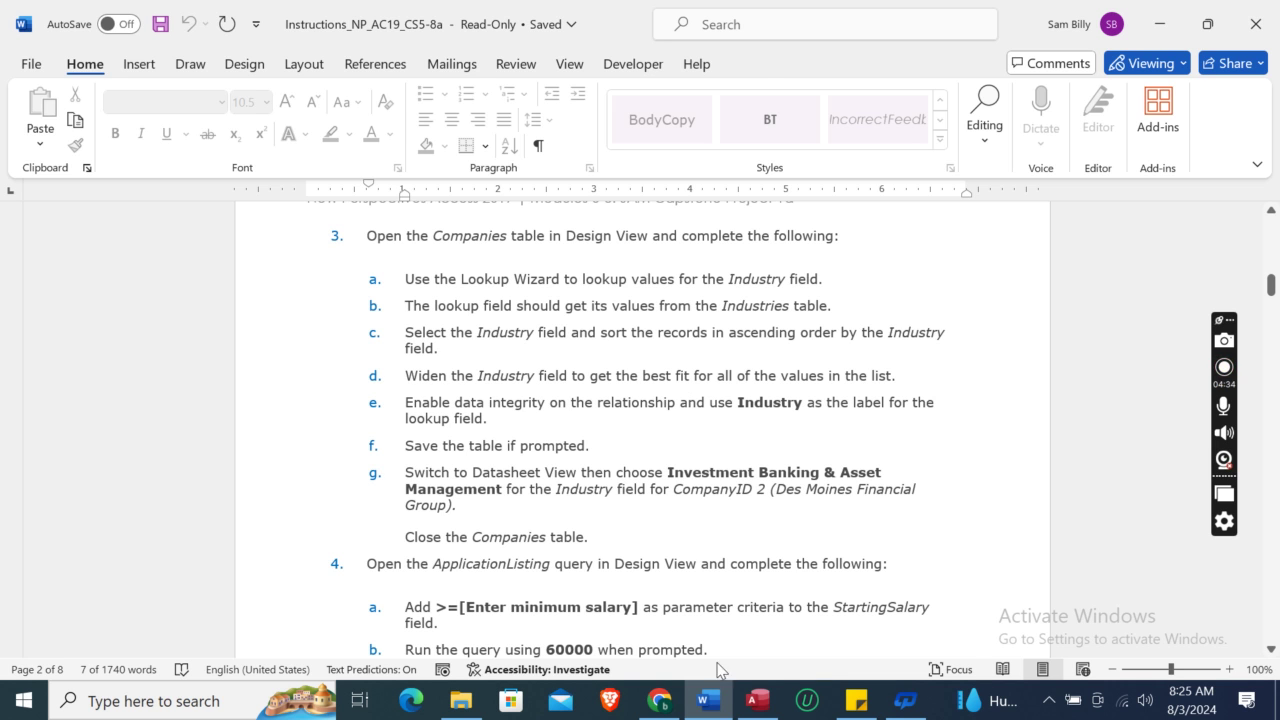
pyautogui.click(757, 700)
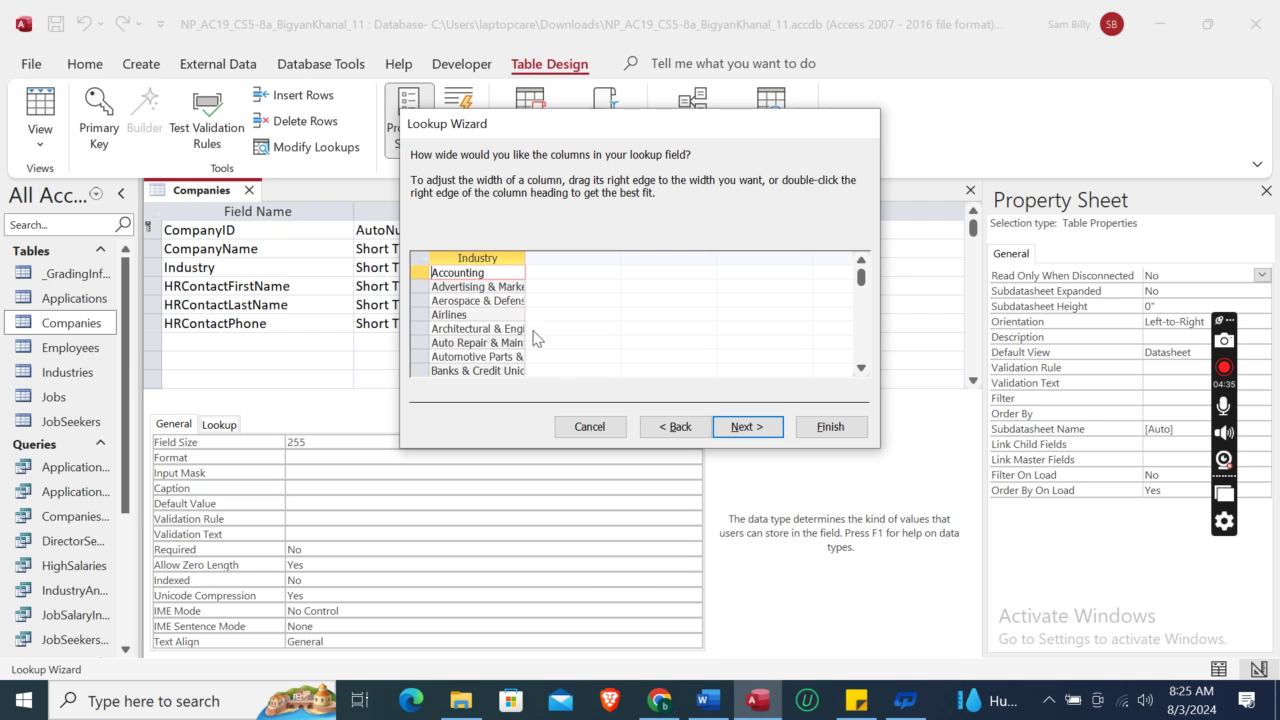
pyautogui.doubleClick(526, 262)
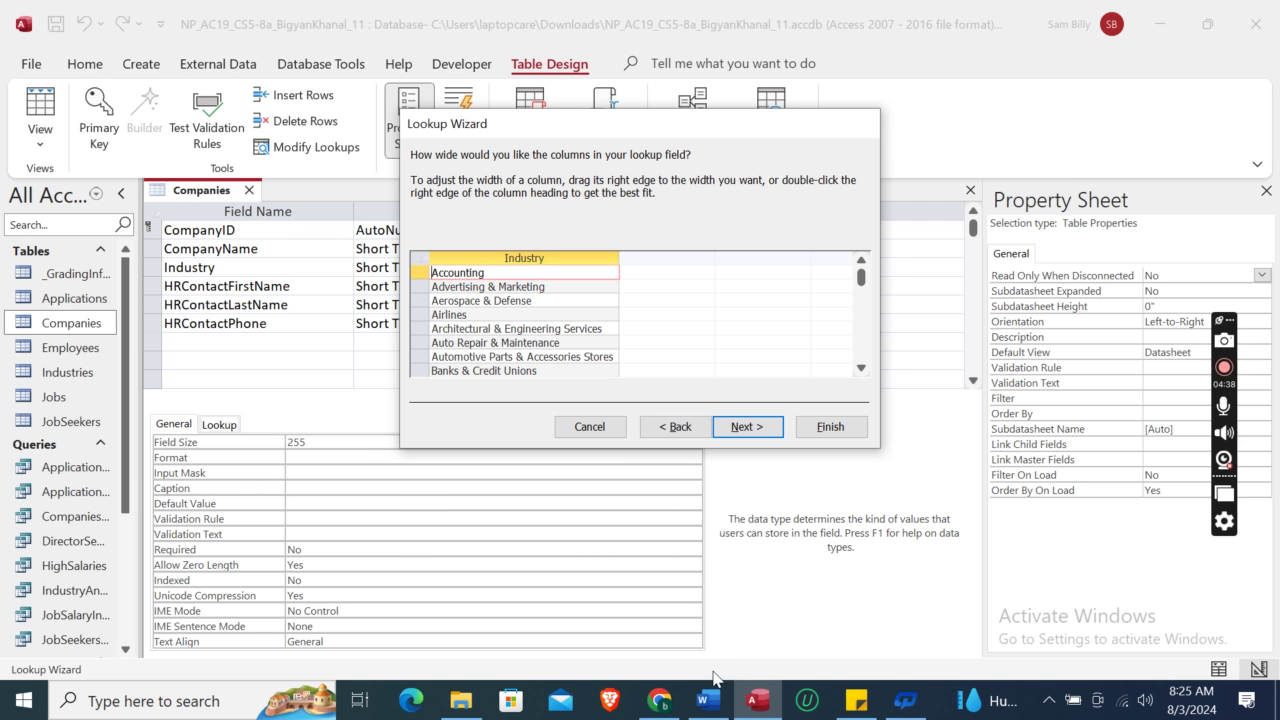
pyautogui.click(711, 703)
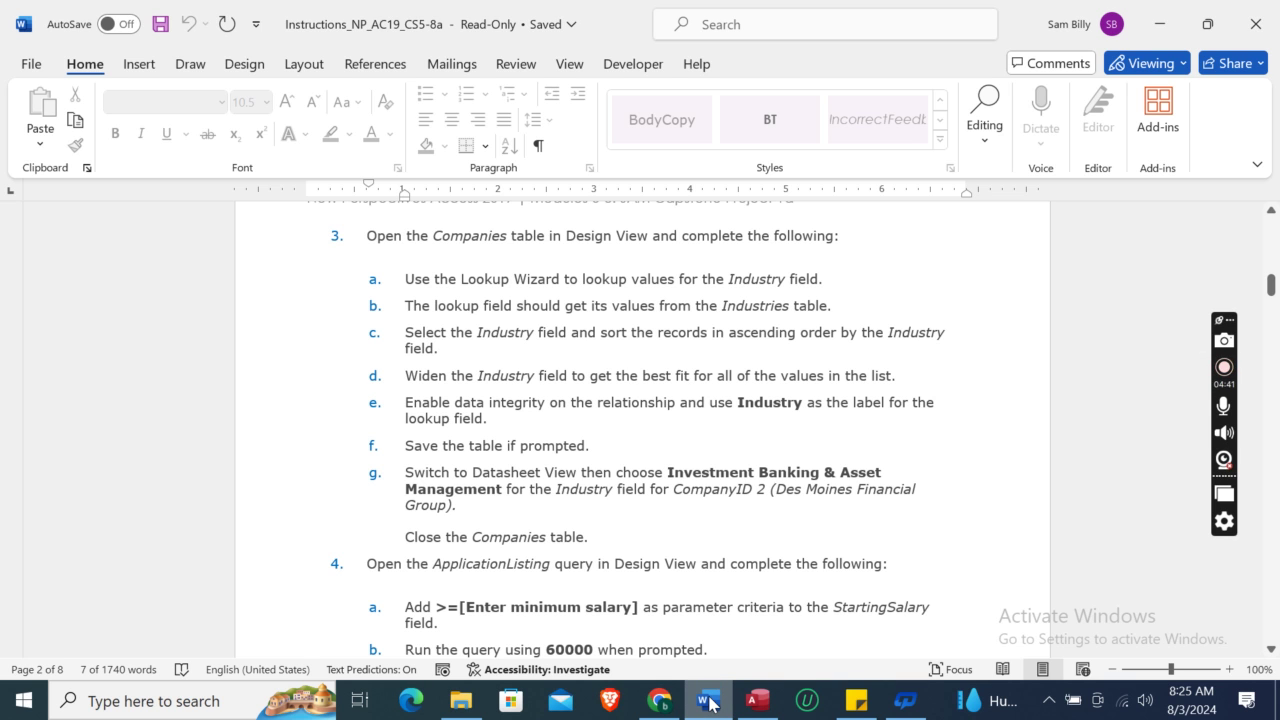
pyautogui.click(758, 701)
# Enable data integrity, keep the label Industry, finish the wizard and confirm saving Companies.
pyautogui.click(748, 426)
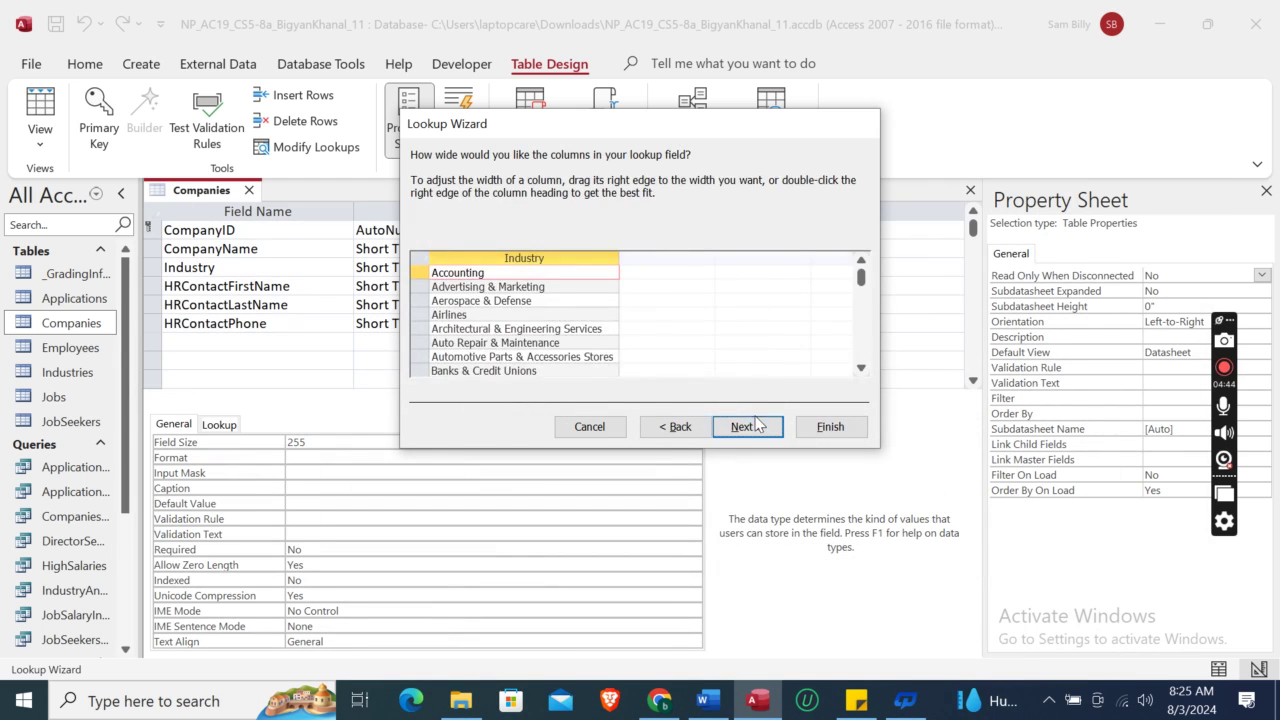
pyautogui.click(545, 221)
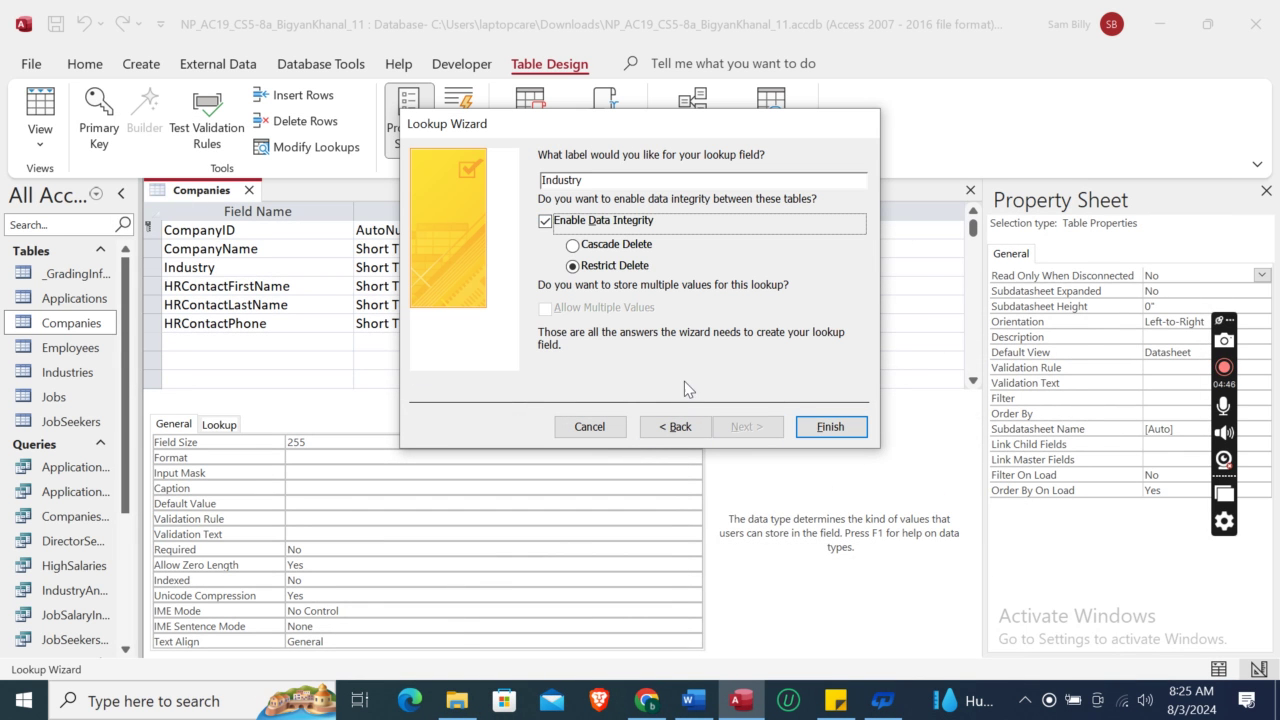
pyautogui.click(694, 702)
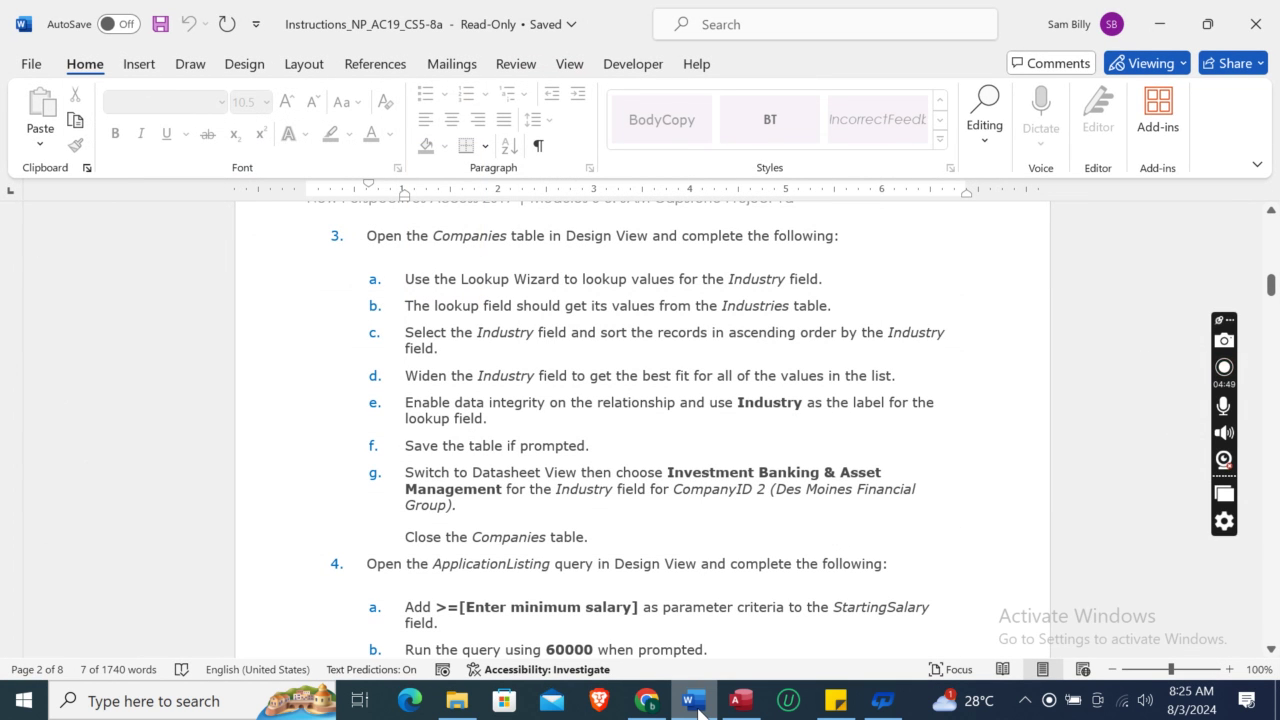
pyautogui.doubleClick(755, 405)
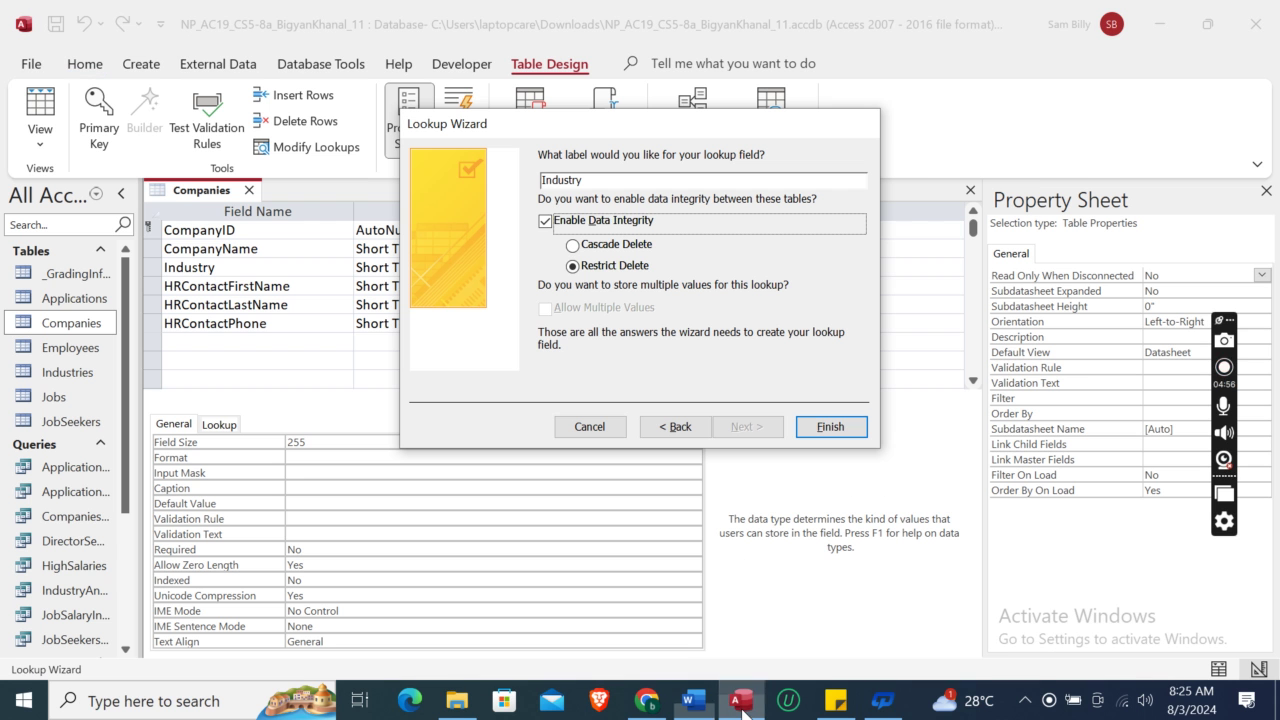
pyautogui.click(740, 702)
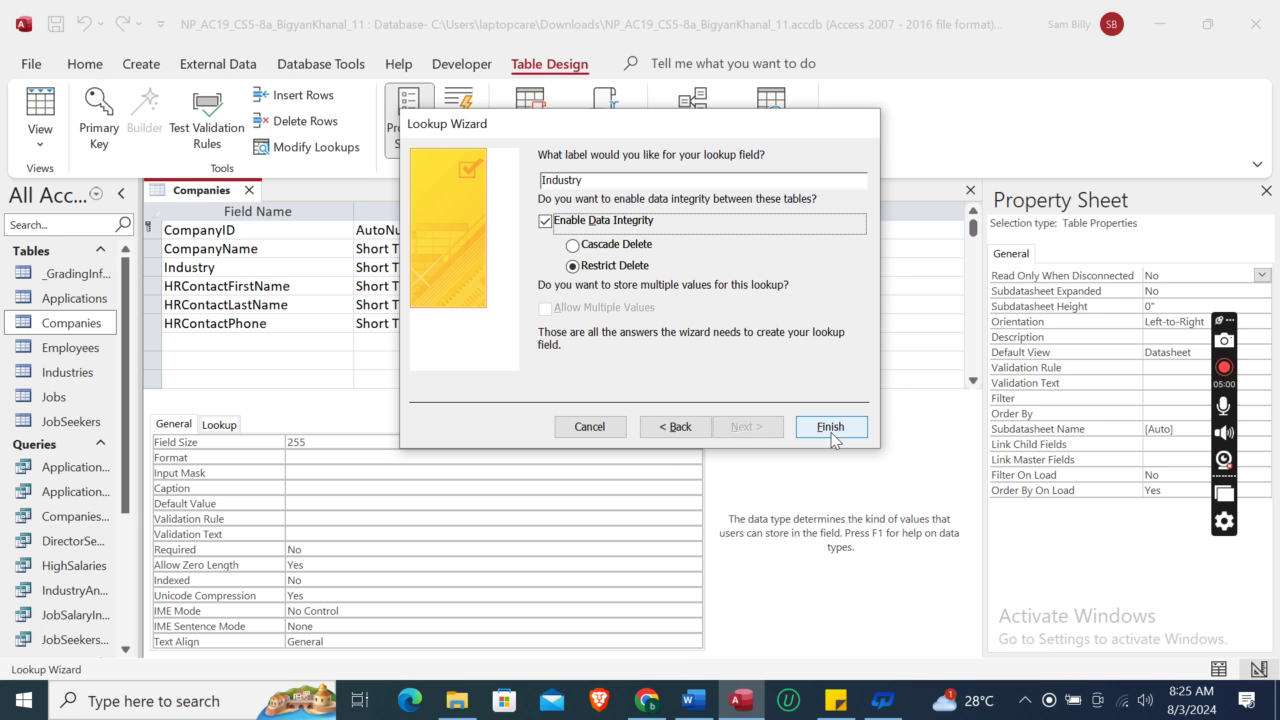
pyautogui.doubleClick(562, 182)
pyautogui.click(562, 182)
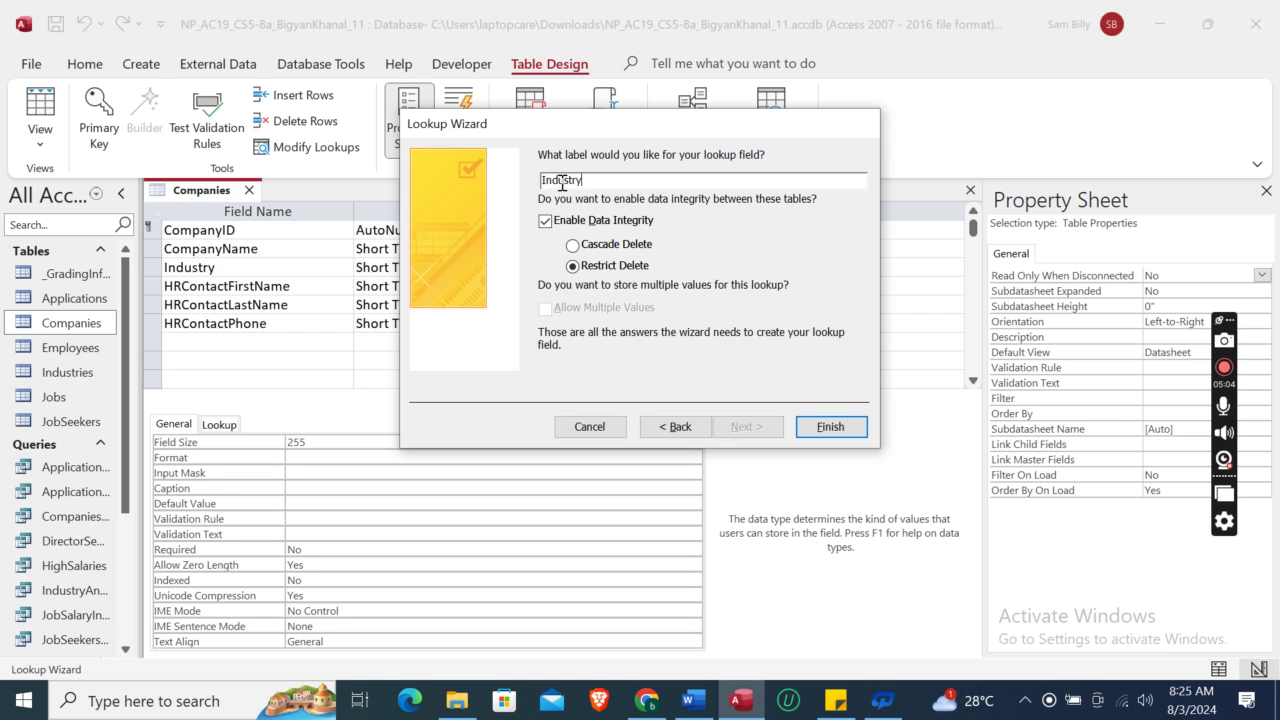
pyautogui.click(830, 426)
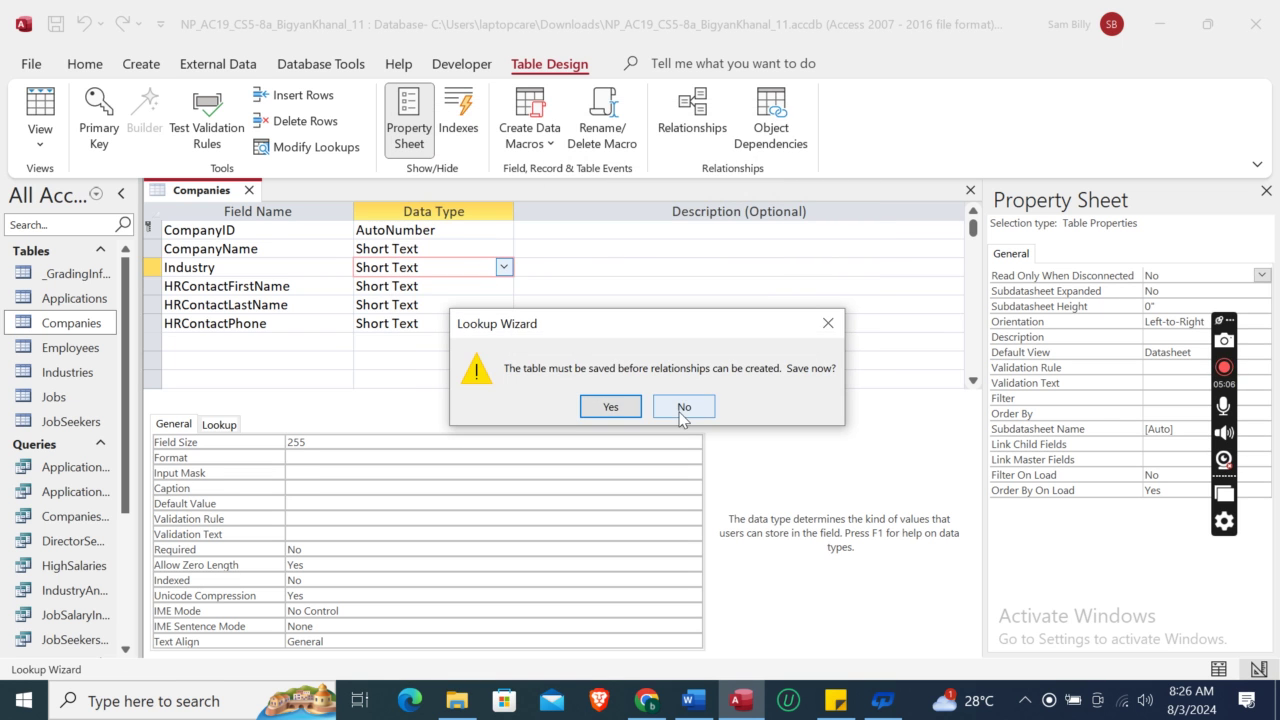
pyautogui.click(618, 407)
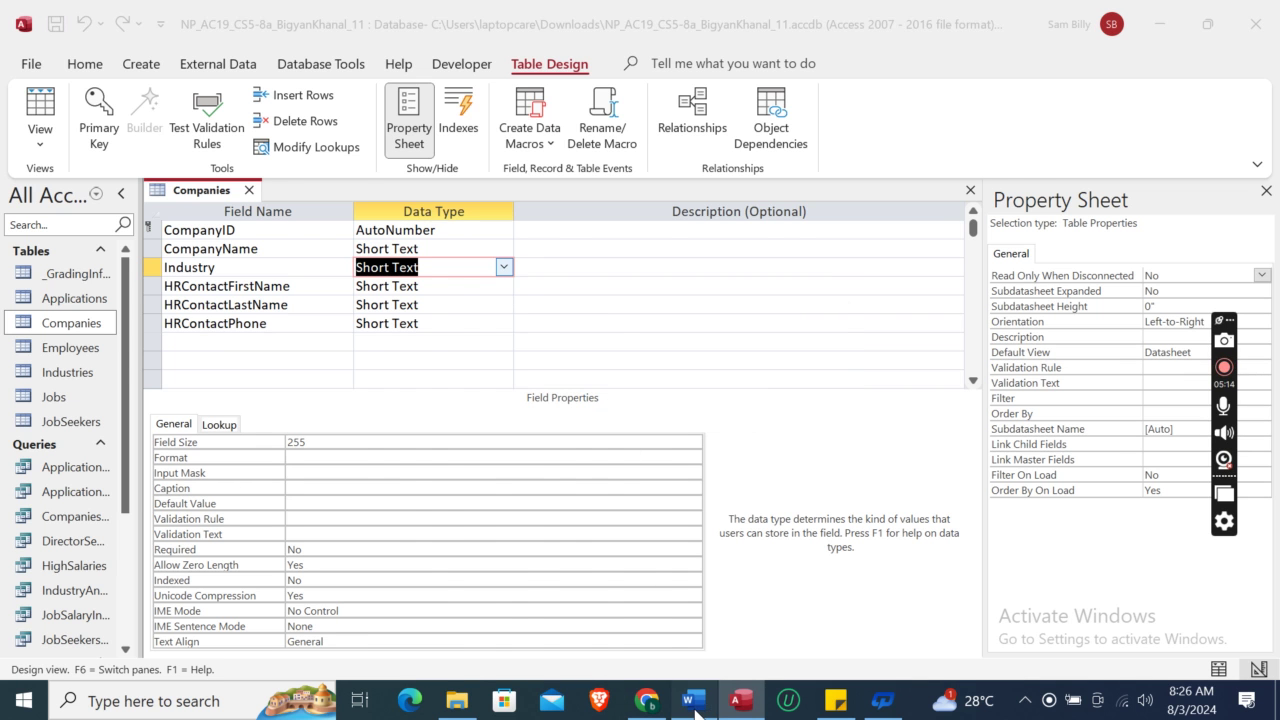
# Save the Companies table design, confirming the replacement.
pyautogui.click(694, 701)
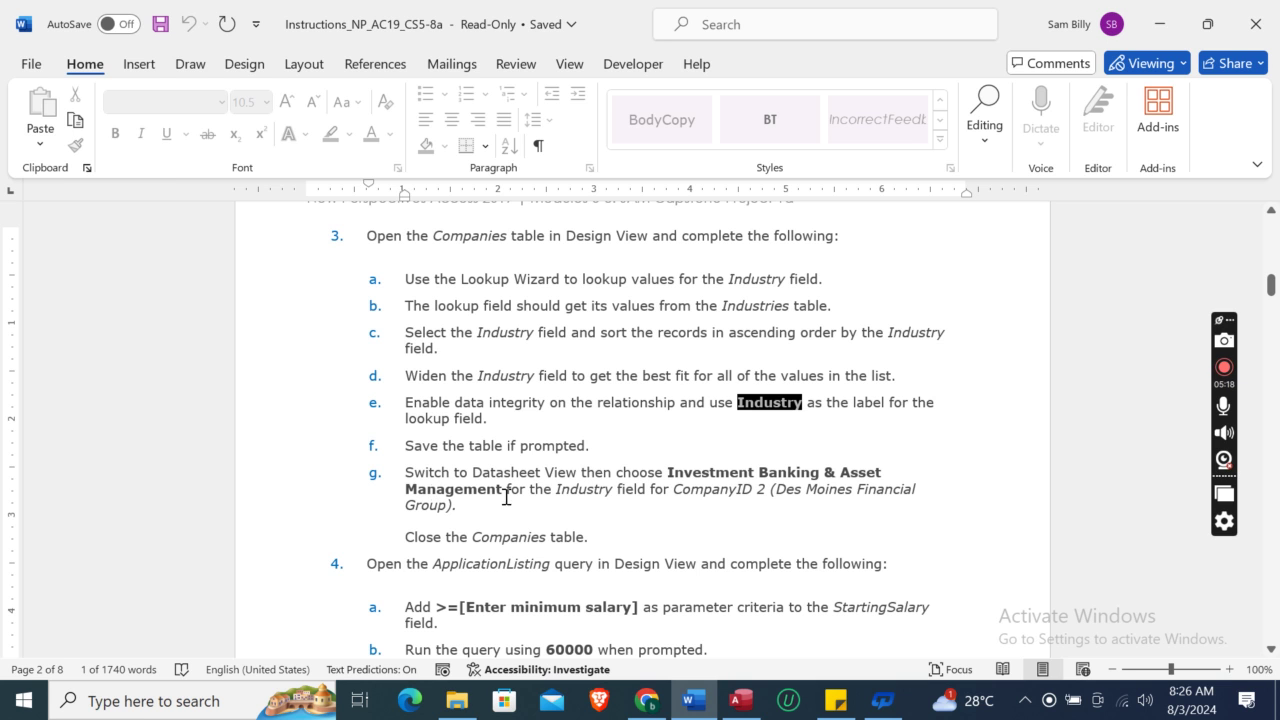
pyautogui.doubleClick(704, 476)
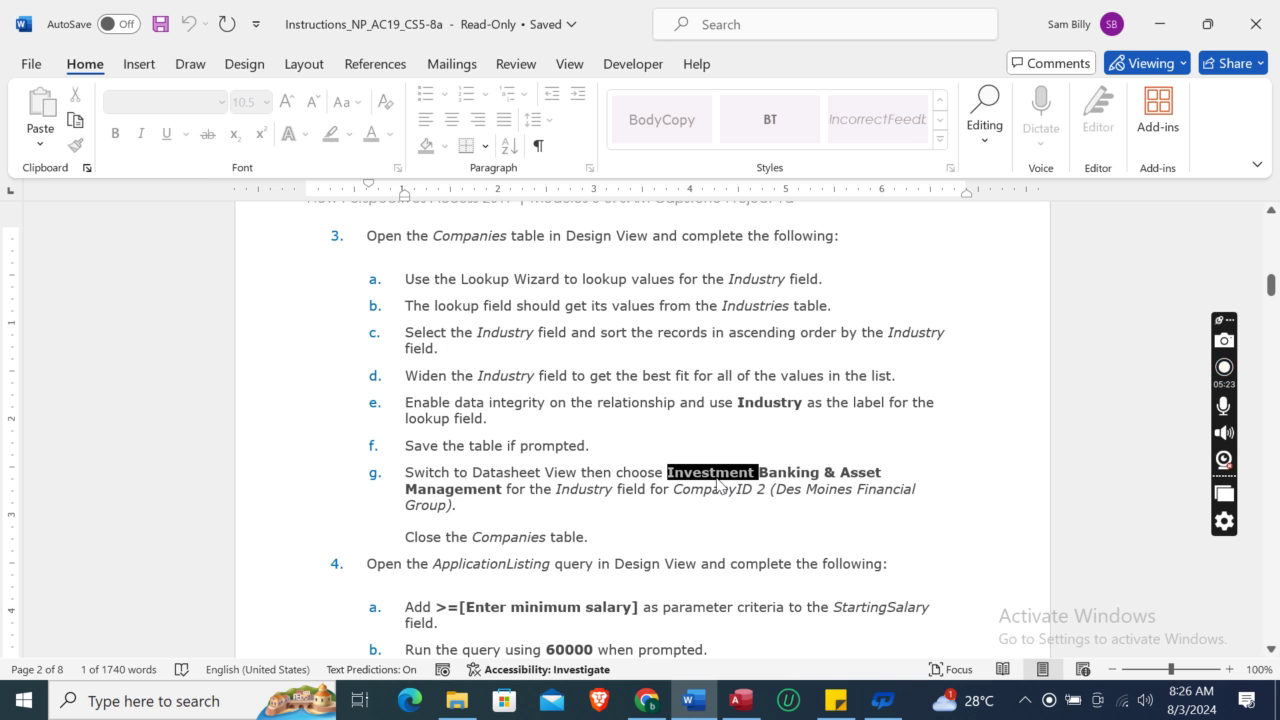
pyautogui.click(731, 531)
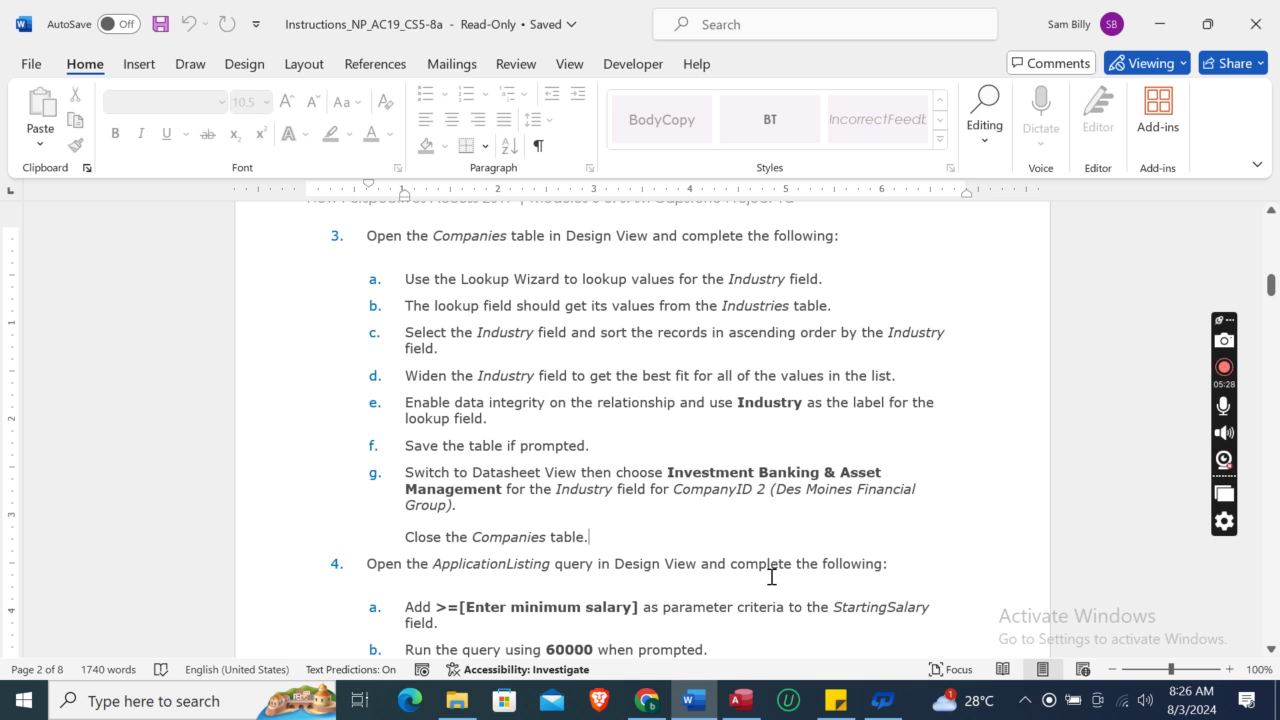
pyautogui.click(740, 700)
pyautogui.rightClick(197, 203)
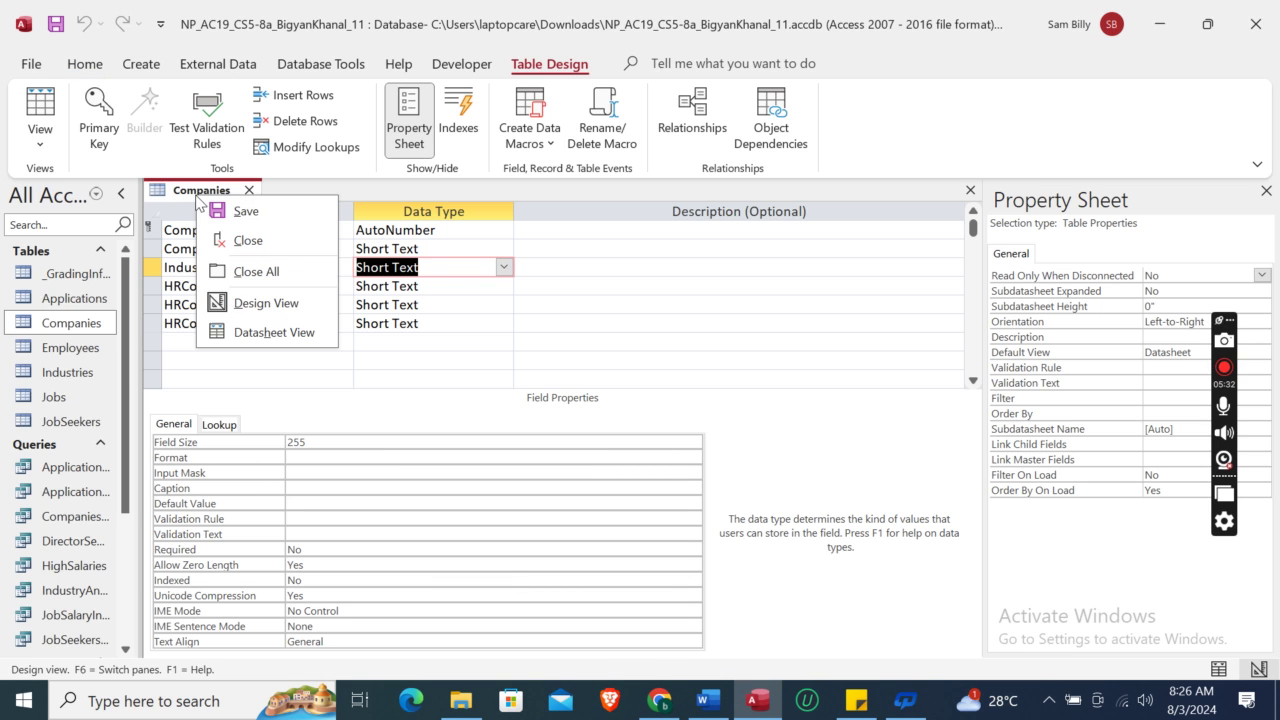
pyautogui.click(236, 211)
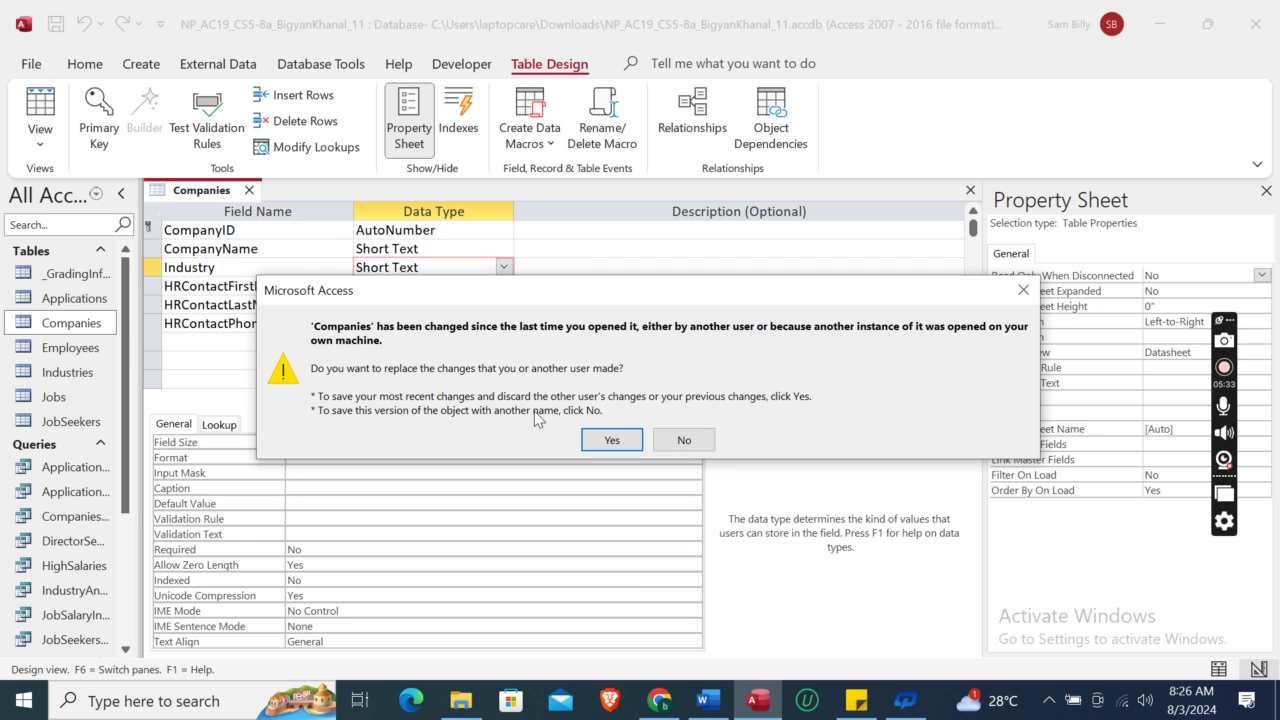
pyautogui.click(612, 440)
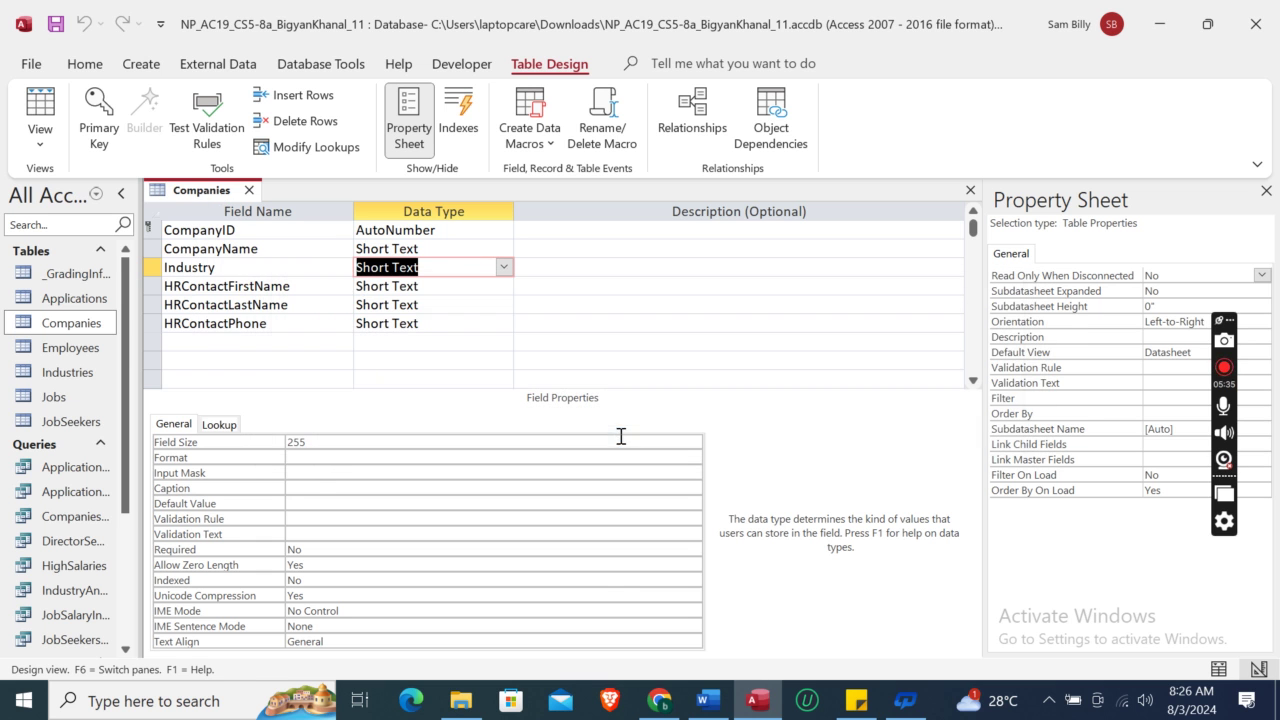
# Switch Companies to Datasheet View and select the Des Moines Financial Group record.
pyautogui.rightClick(203, 195)
pyautogui.click(276, 330)
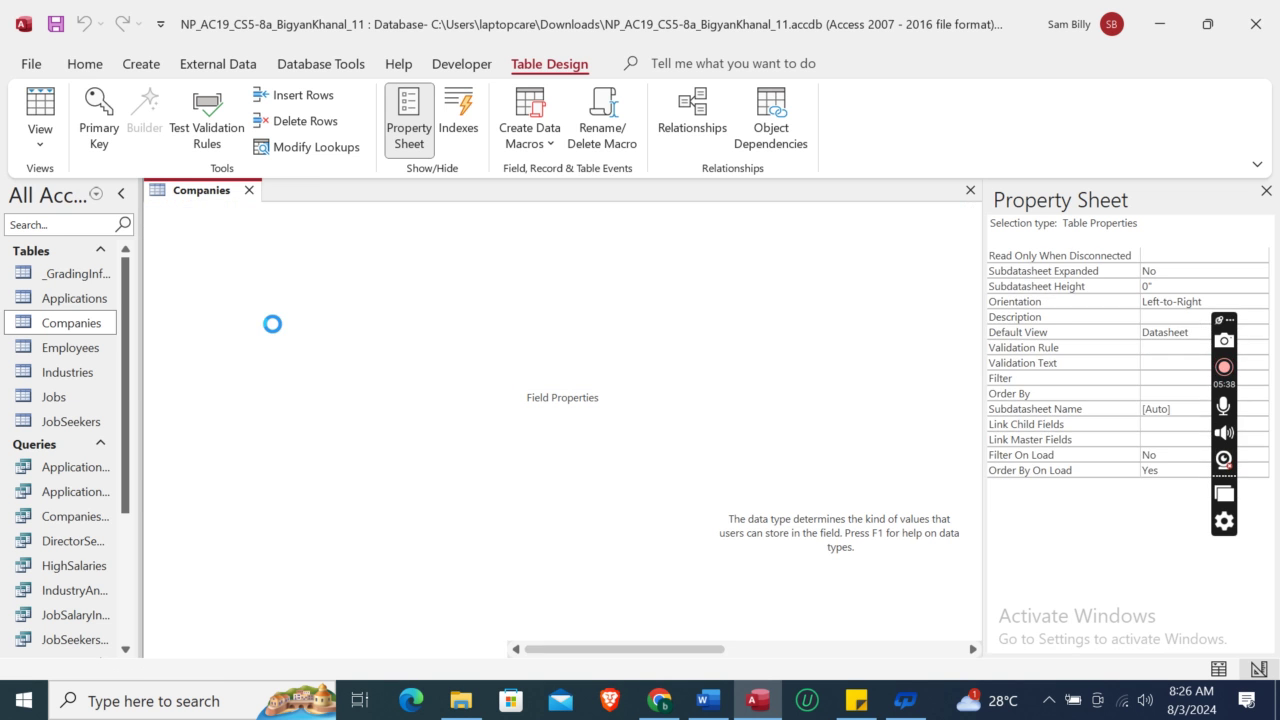
pyautogui.click(257, 251)
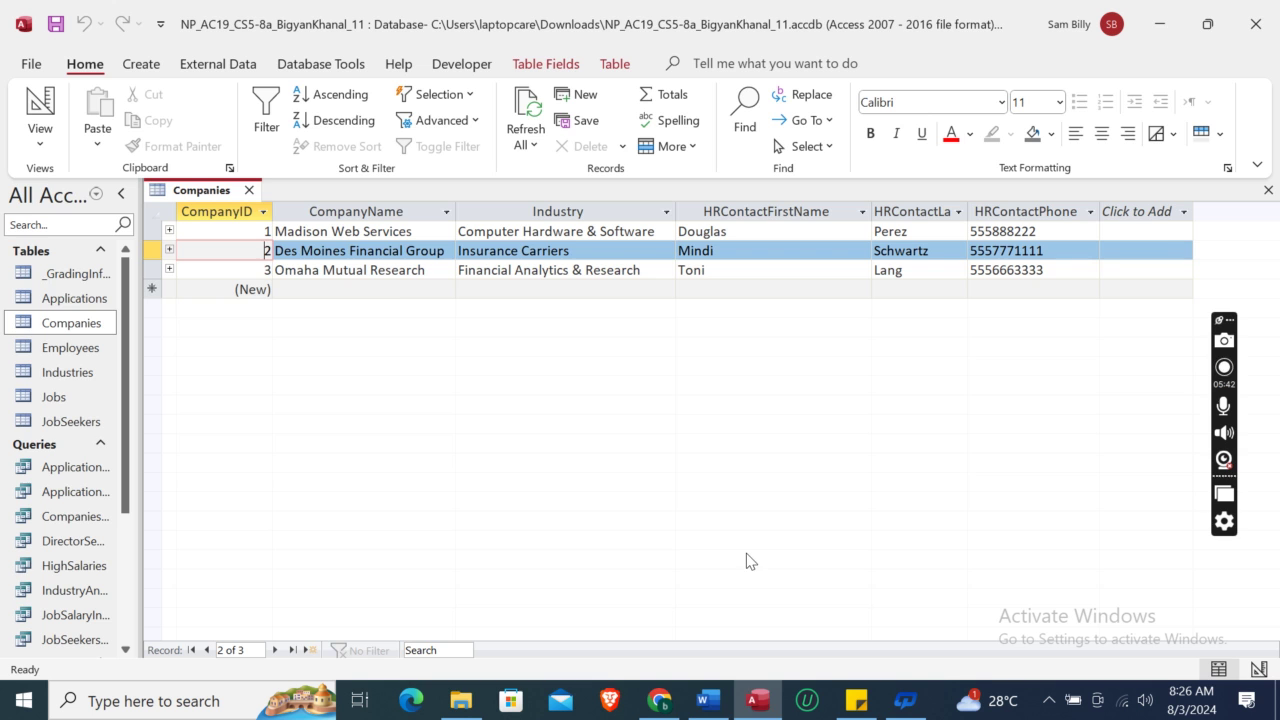
# Change Des Moines Financial Group's Industry to Investment Banking & Asset Management.
pyautogui.click(712, 704)
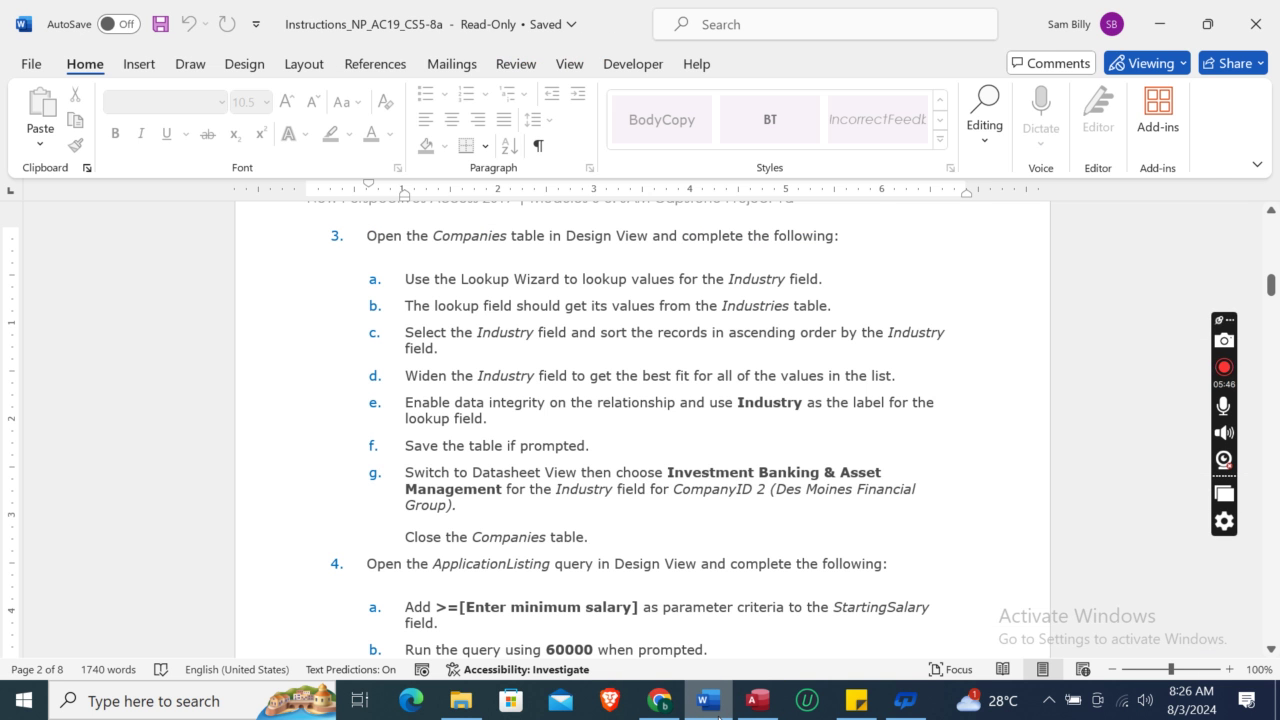
pyautogui.click(718, 714)
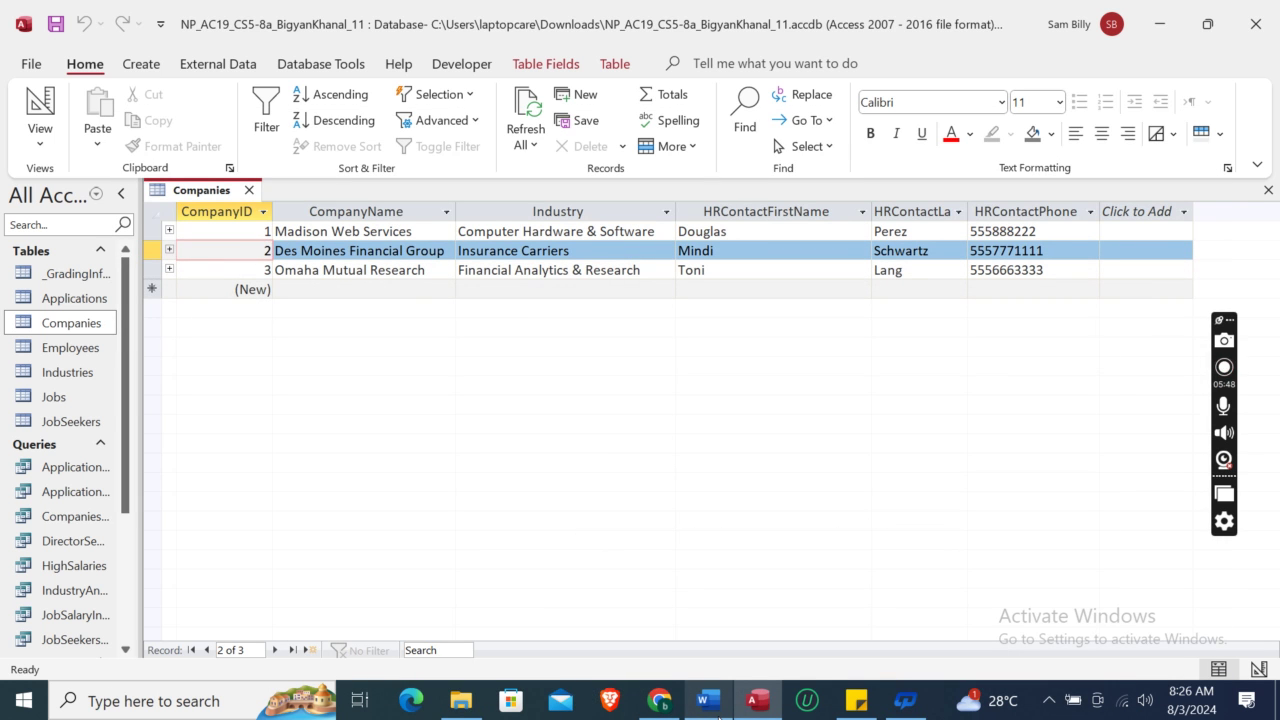
pyautogui.click(719, 713)
pyautogui.click(718, 714)
pyautogui.click(666, 254)
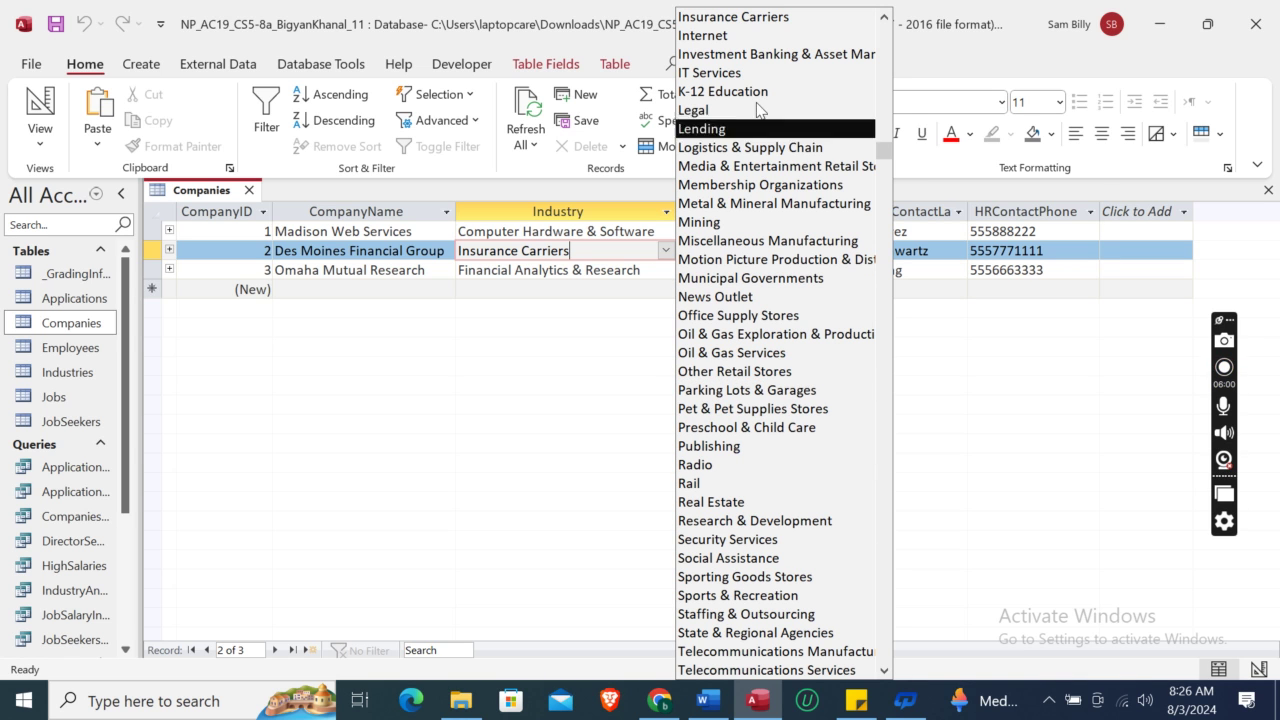
pyautogui.click(766, 54)
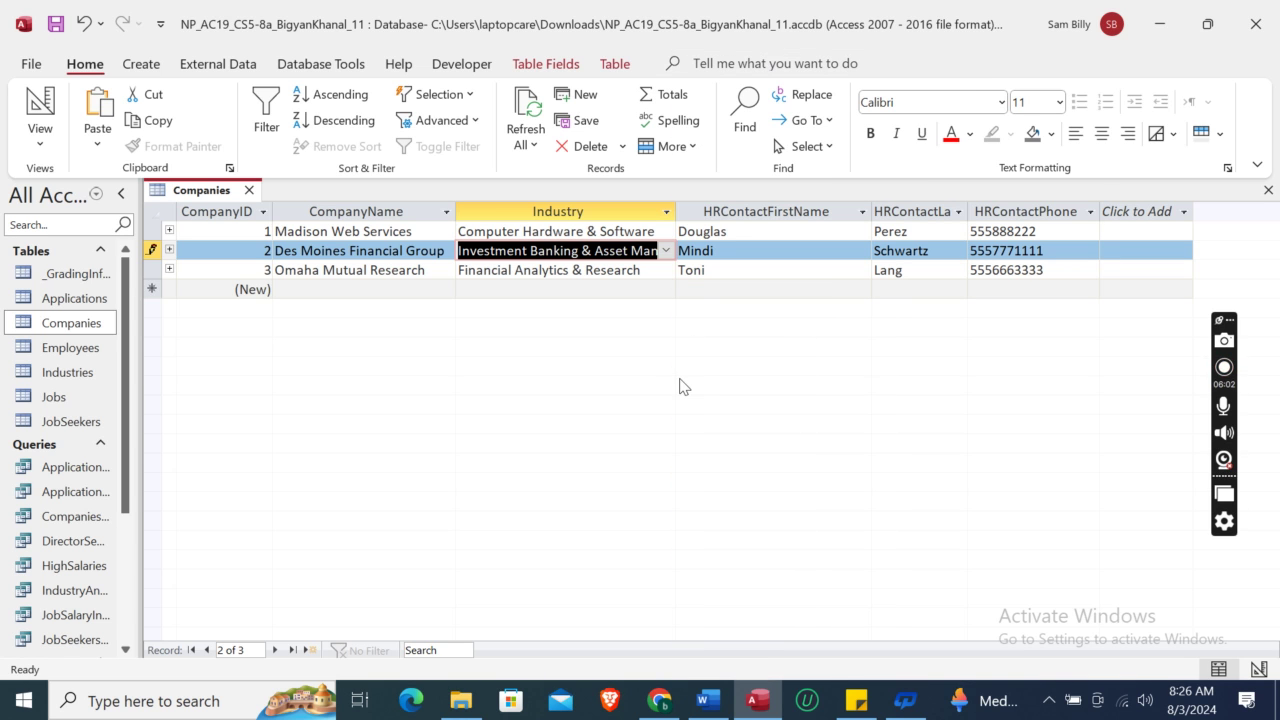
# Close the Companies table datasheet.
pyautogui.click(707, 700)
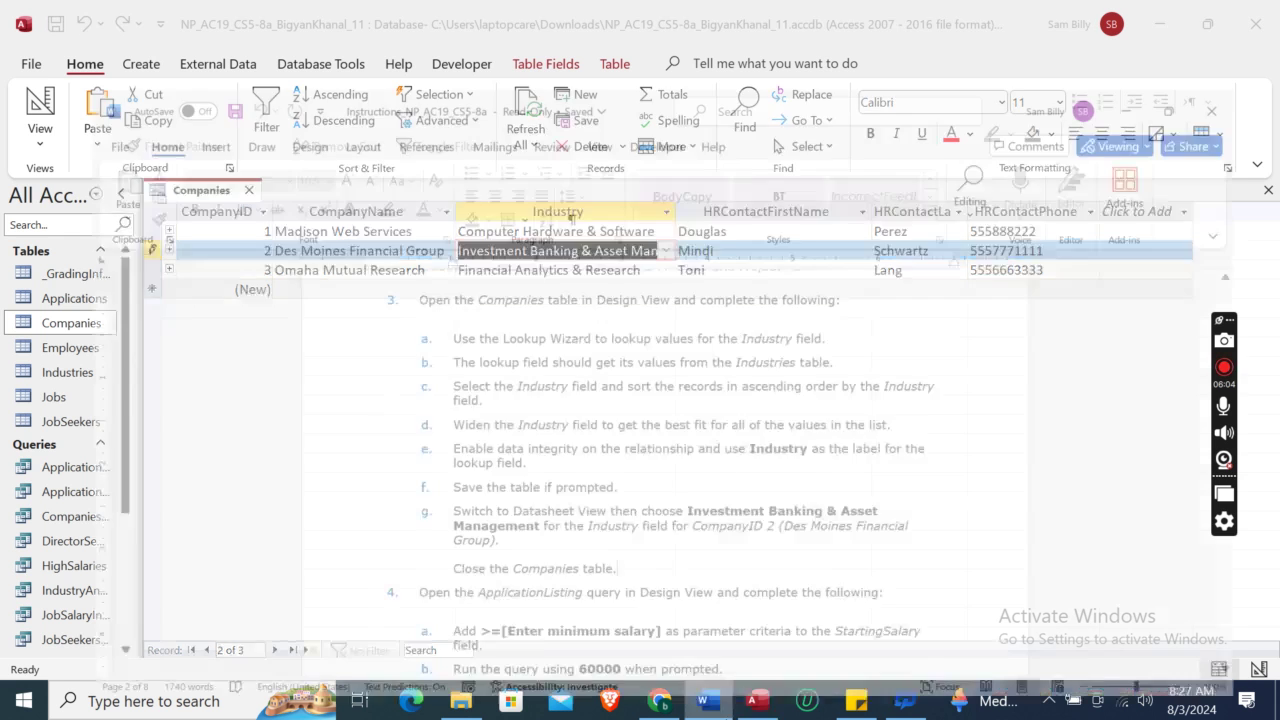
pyautogui.click(757, 700)
pyautogui.click(217, 203)
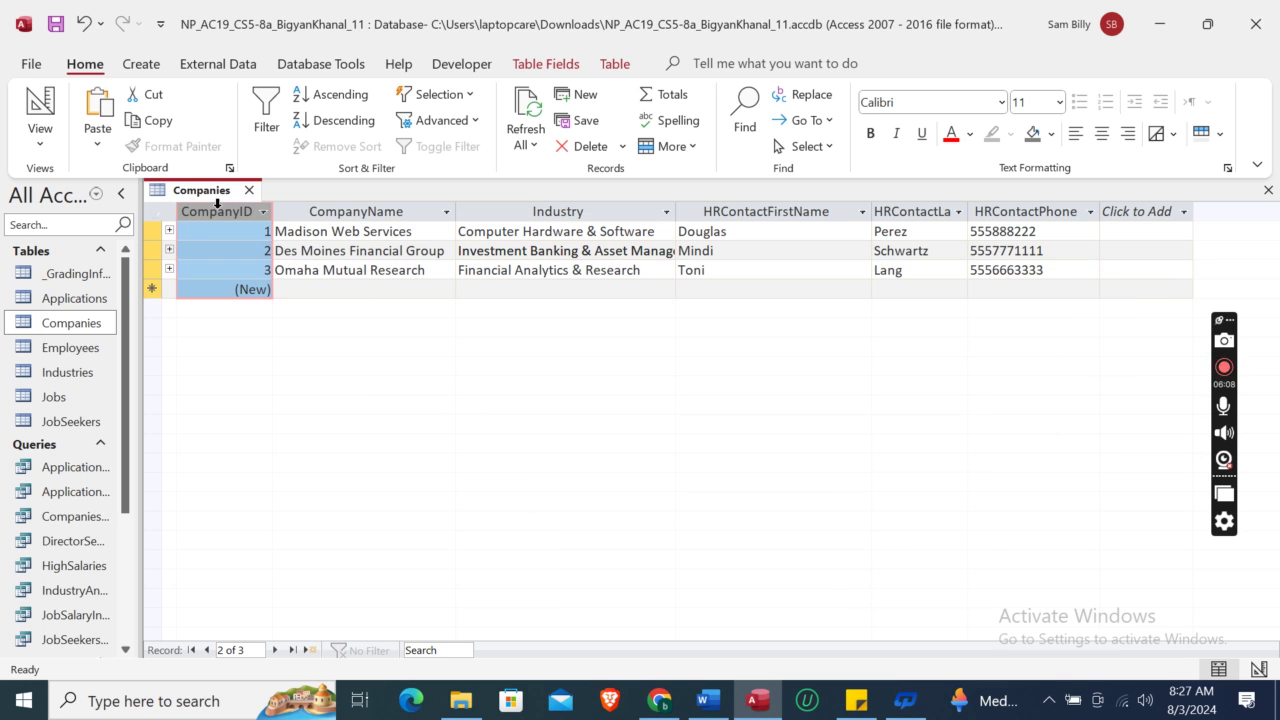
pyautogui.rightClick(206, 190)
pyautogui.press('Escape')
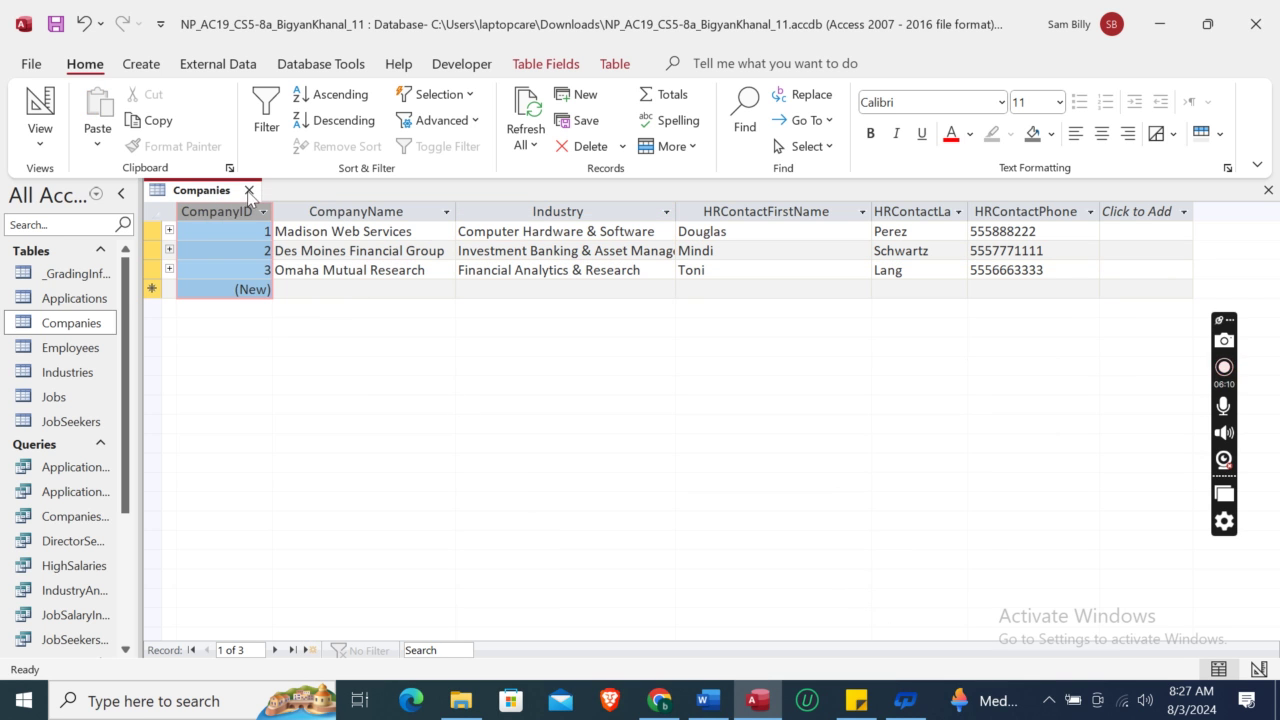
pyautogui.click(250, 190)
pyautogui.click(707, 700)
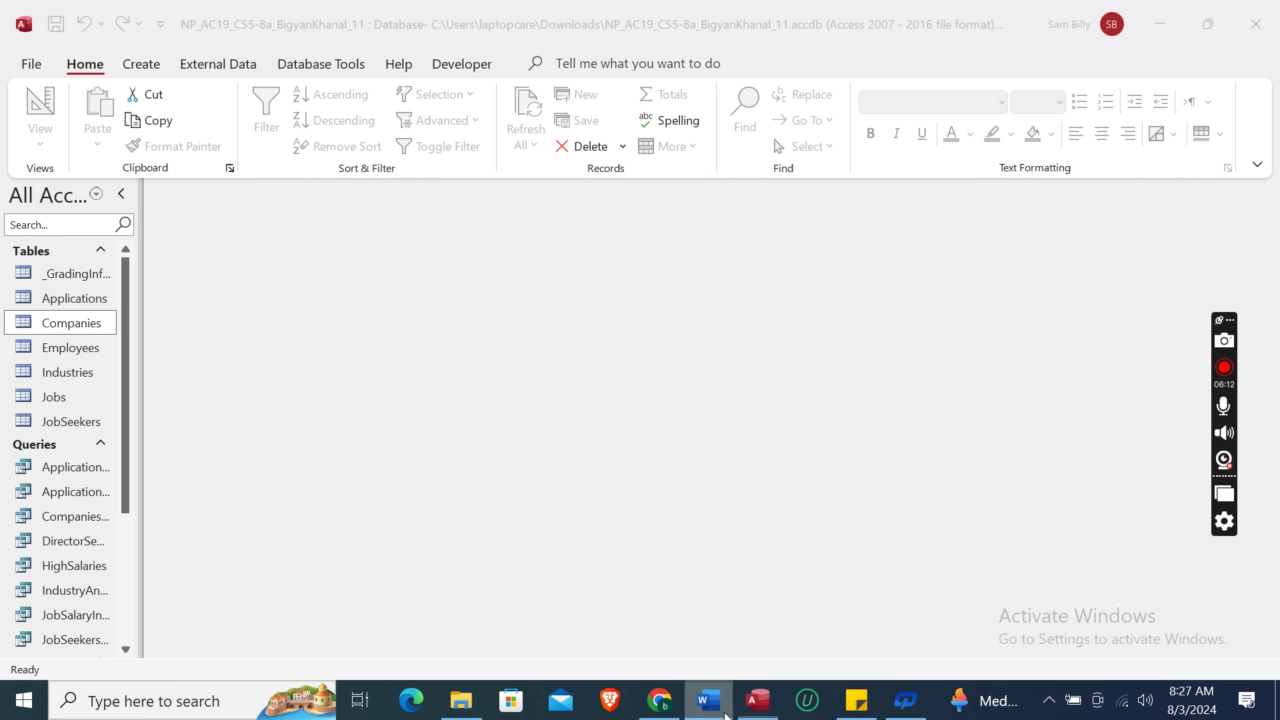
# Scroll the instructions to step 4, then open the ApplicationListing query in Design View from the Navigation Pane.
pyautogui.moveTo(1271, 283); pyautogui.dragTo(1275, 305)
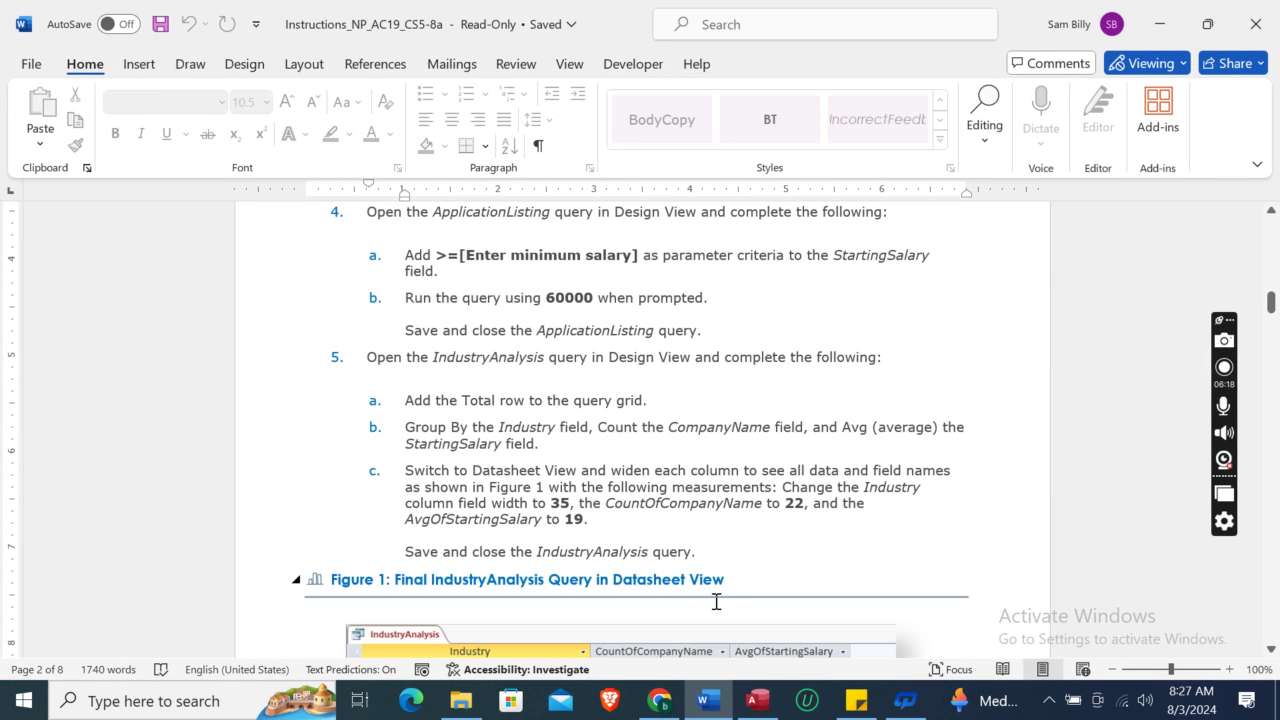
pyautogui.click(757, 700)
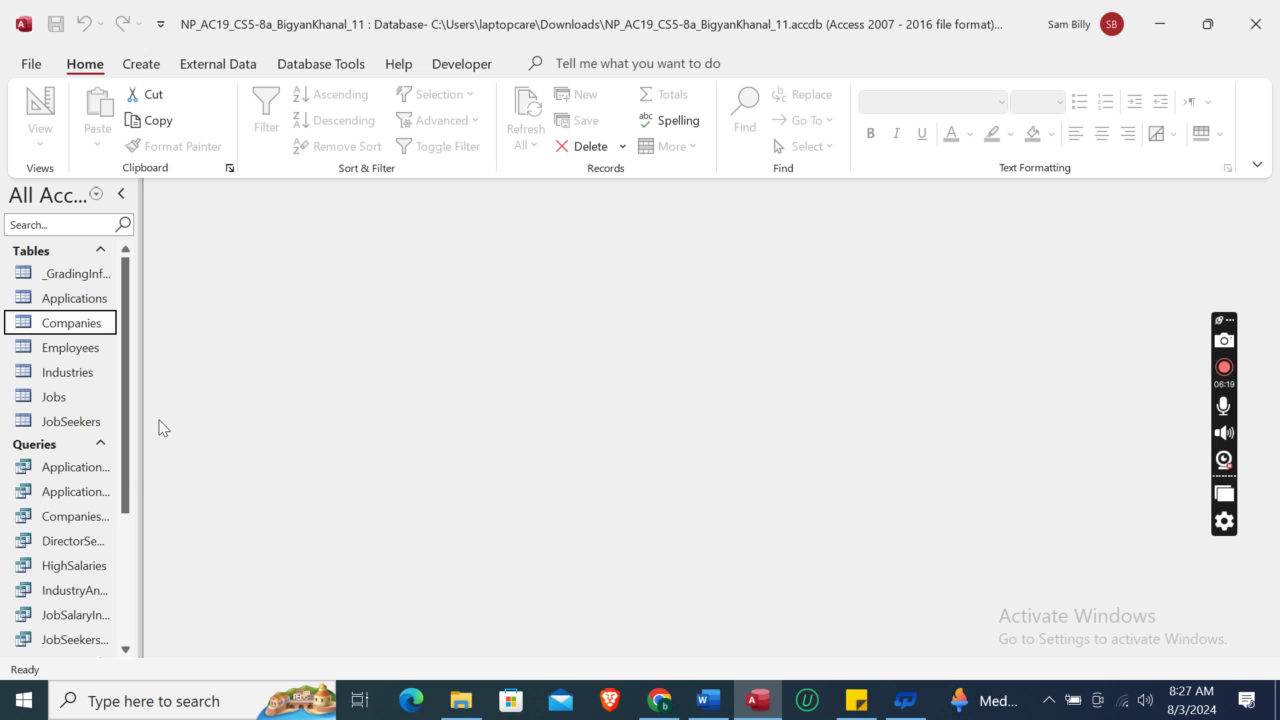
pyautogui.moveTo(127, 474); pyautogui.dragTo(127, 516)
pyautogui.click(62, 407)
pyautogui.click(68, 428)
pyautogui.rightClick(68, 428)
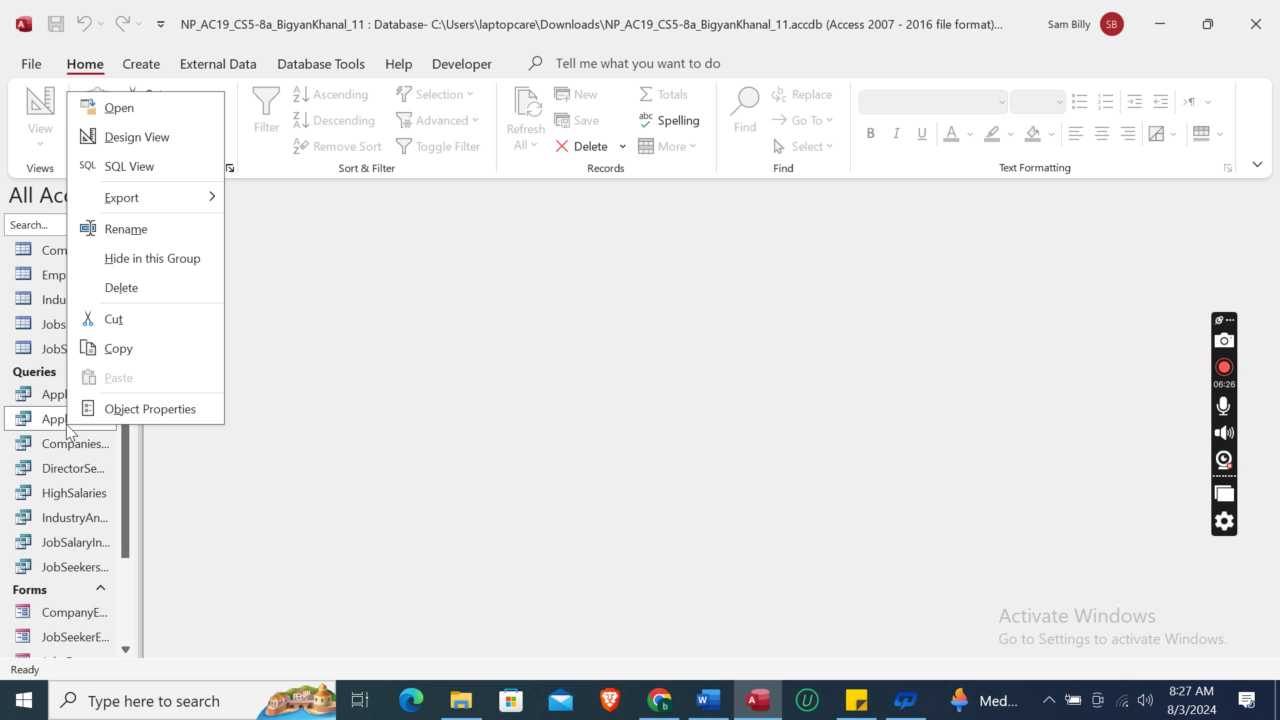
pyautogui.click(88, 138)
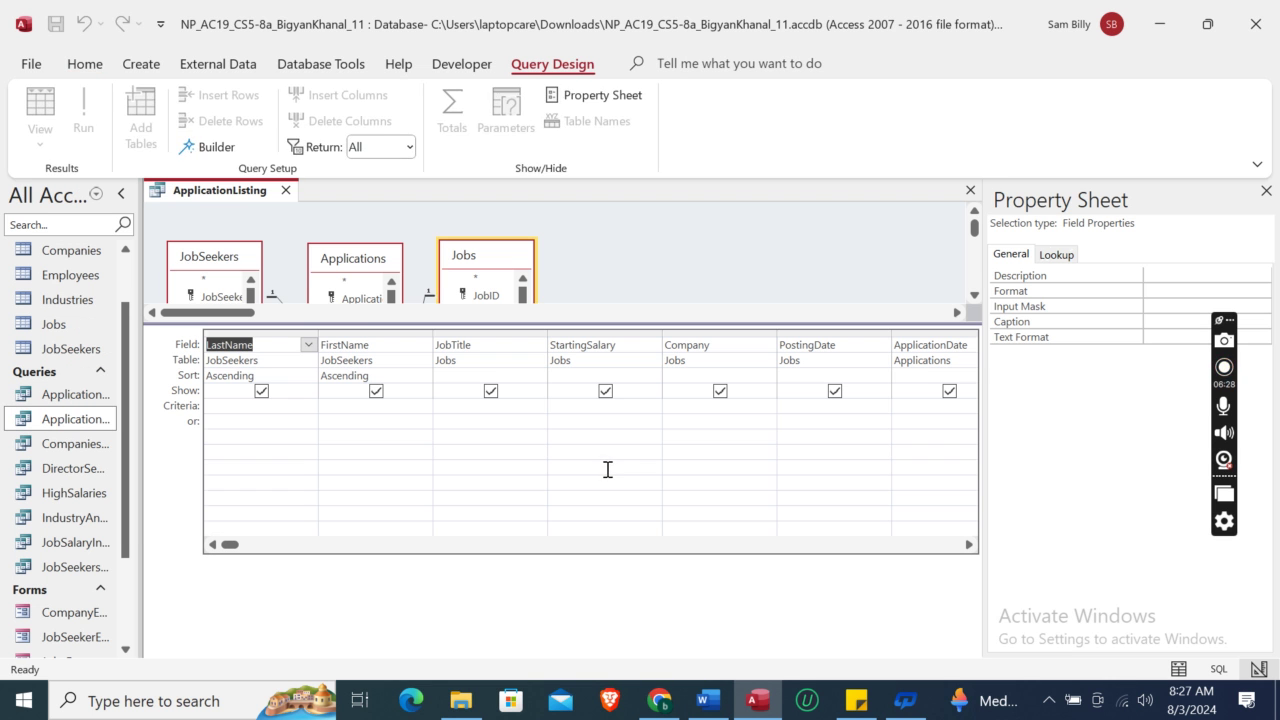
# Select the criterion expression in step 4a of the Word instructions.
pyautogui.click(722, 706)
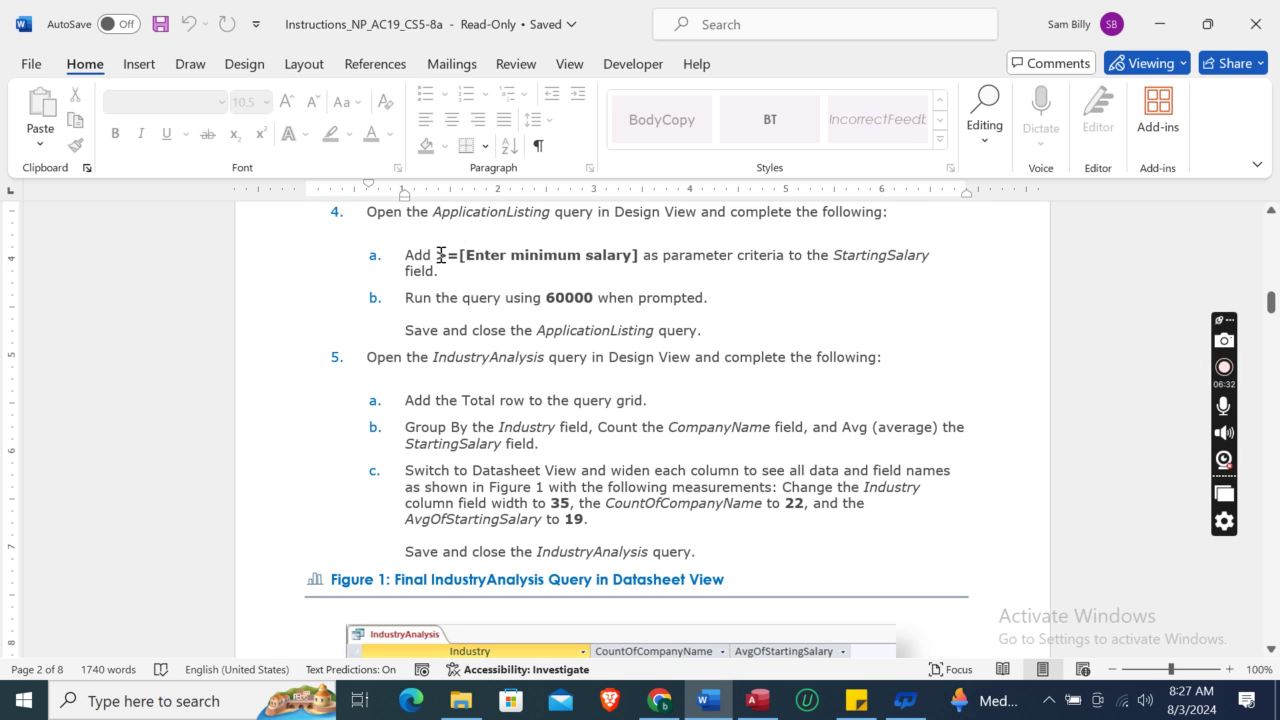
pyautogui.moveTo(440, 256); pyautogui.dragTo(513, 256)
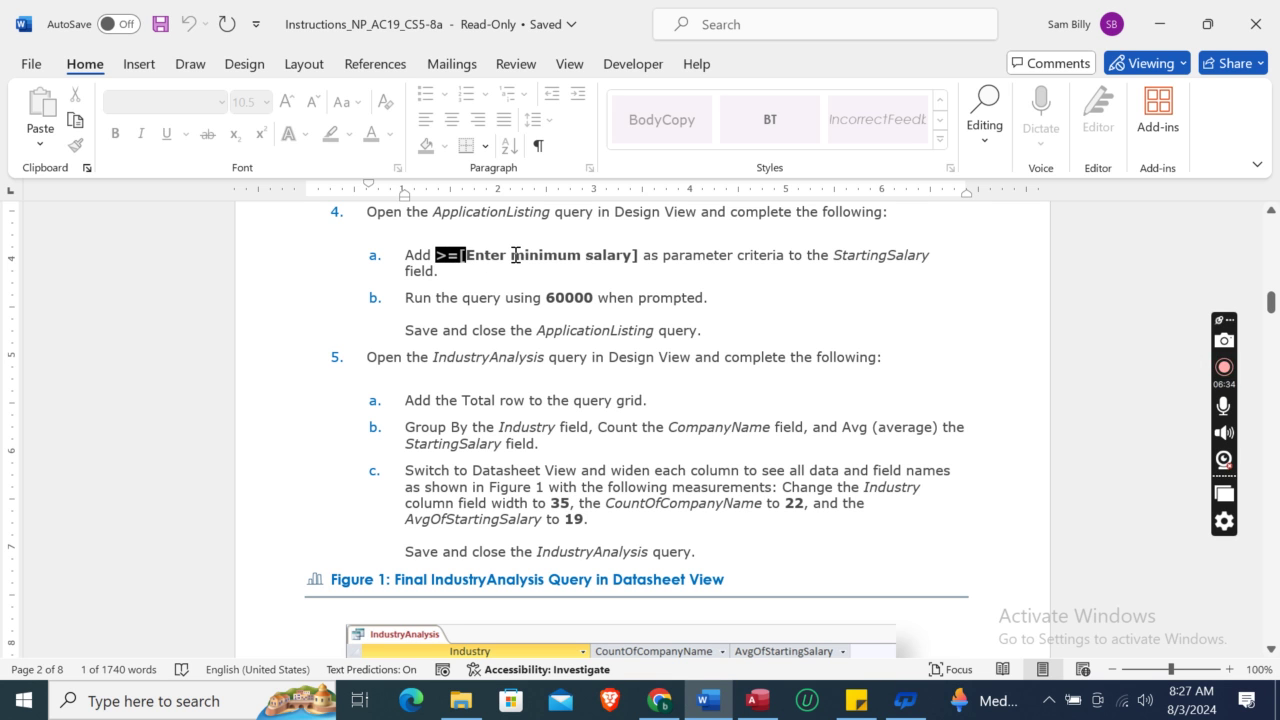
pyautogui.hotkey('ctrl', 'shift', 'Right')
pyautogui.hotkey('ctrl', 'shift', 'Right')
pyautogui.hotkey('ctrl', 'shift', 'Right')
pyautogui.hotkey('ctrl', 'shift', 'Right')
pyautogui.hotkey('ctrl', 'c')
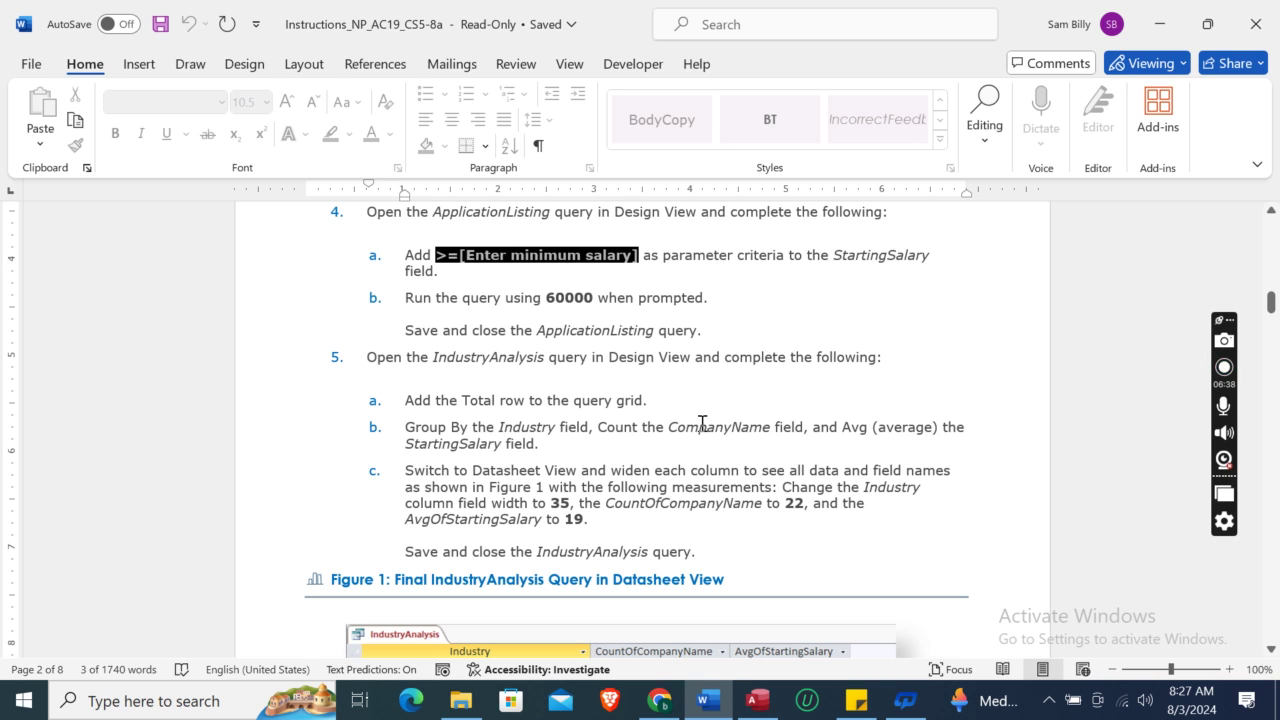
pyautogui.click(777, 405)
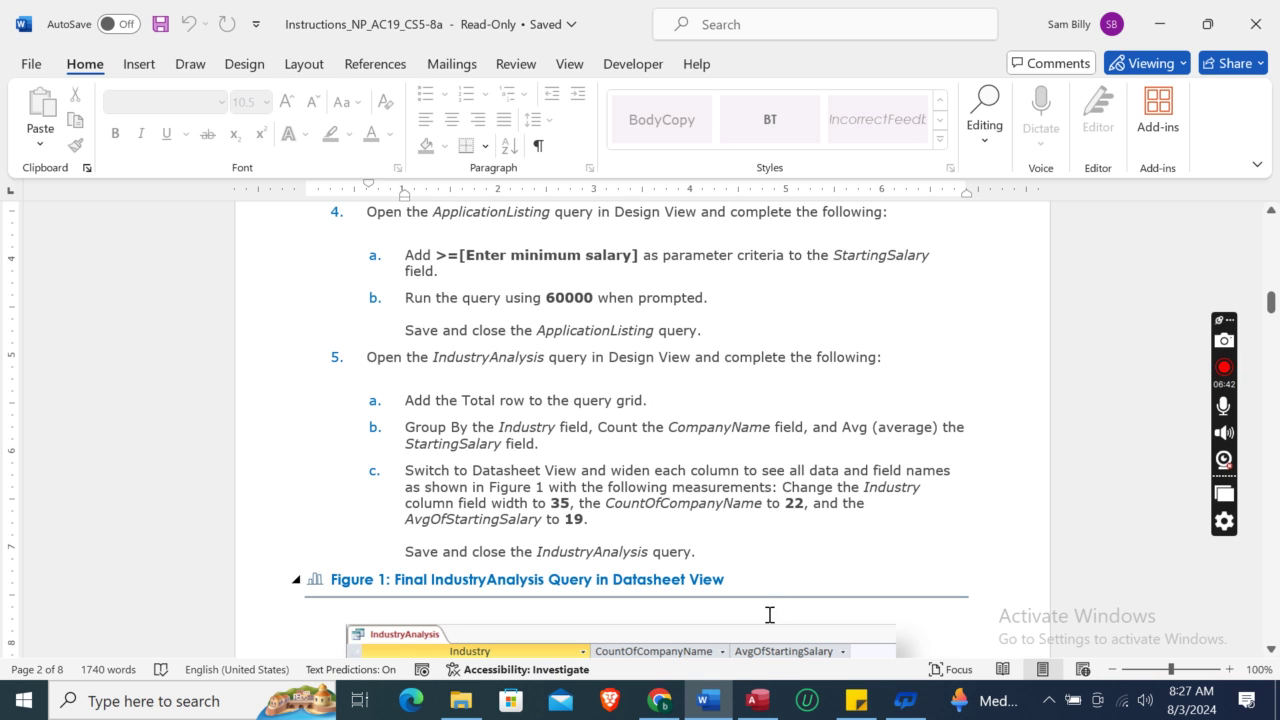
# Paste >=[Enter minimum salary] into the StartingSalary Criteria cell of ApplicationListing.
pyautogui.click(757, 700)
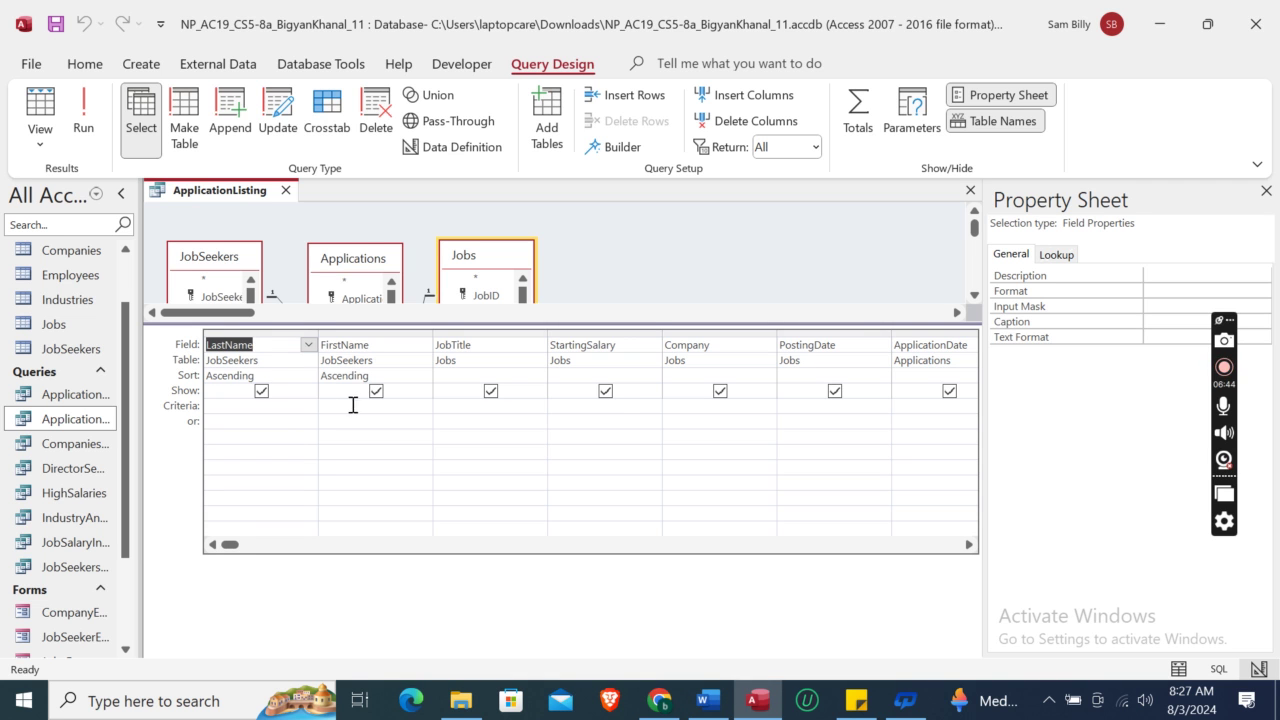
pyautogui.click(619, 406)
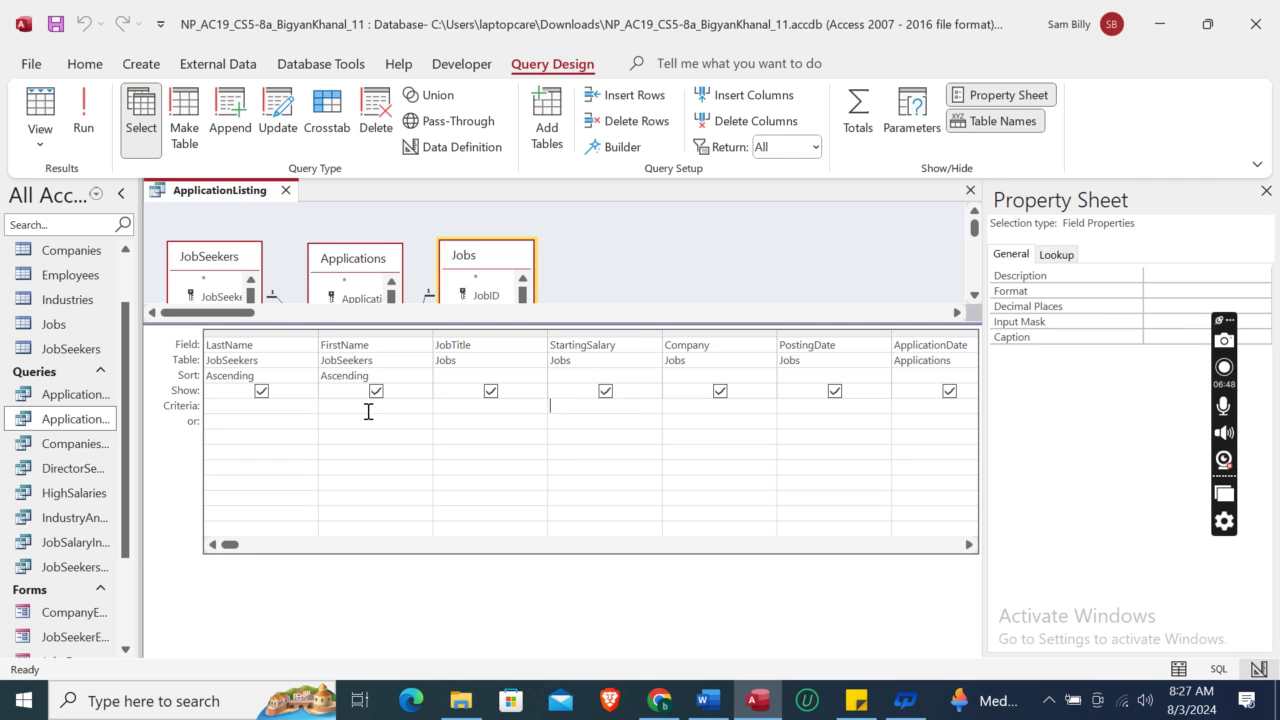
pyautogui.hotkey('ctrl', 'v')
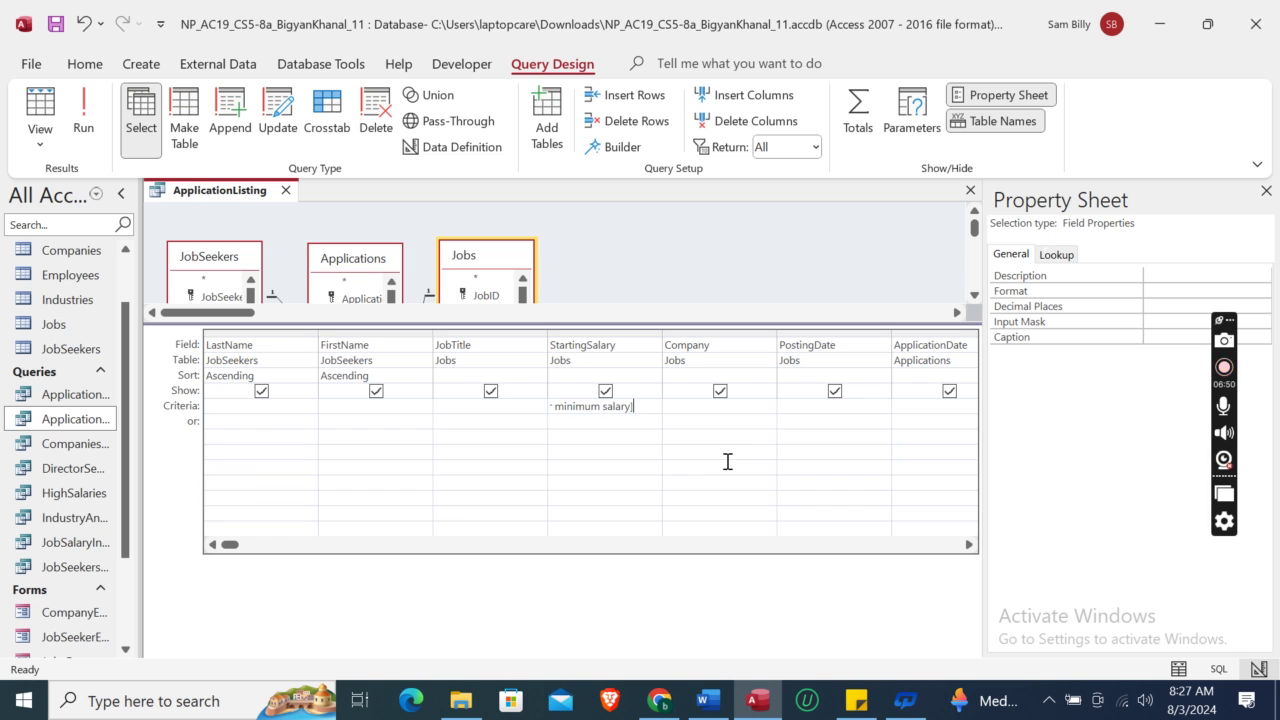
pyautogui.click(704, 483)
pyautogui.click(707, 698)
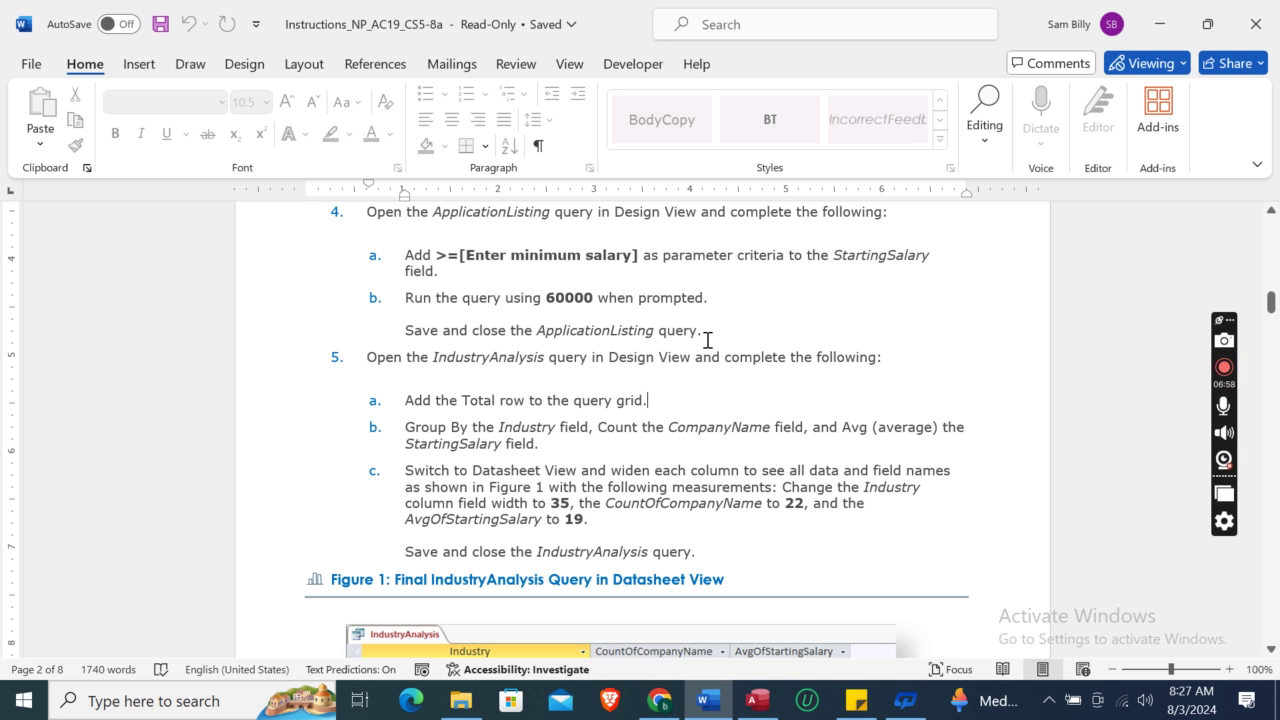
pyautogui.click(757, 702)
# Run ApplicationListing with 60000 as the minimum salary.
pyautogui.click(84, 115)
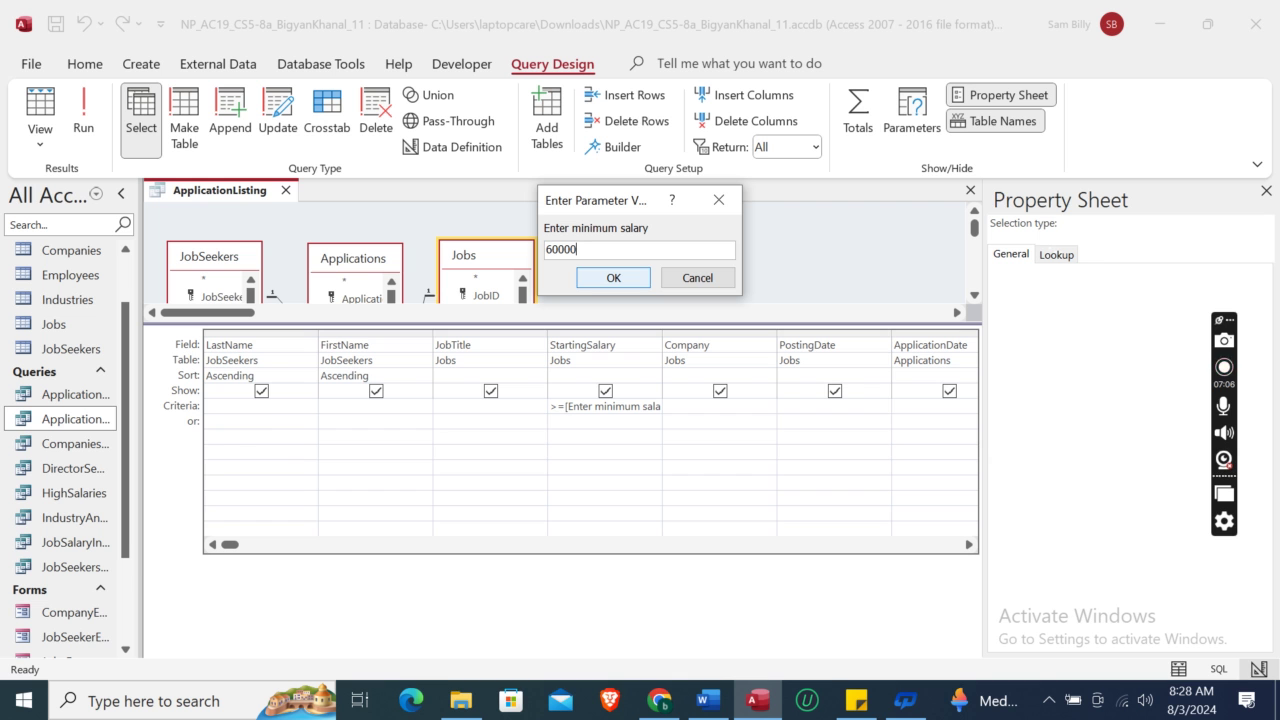
pyautogui.click(627, 284)
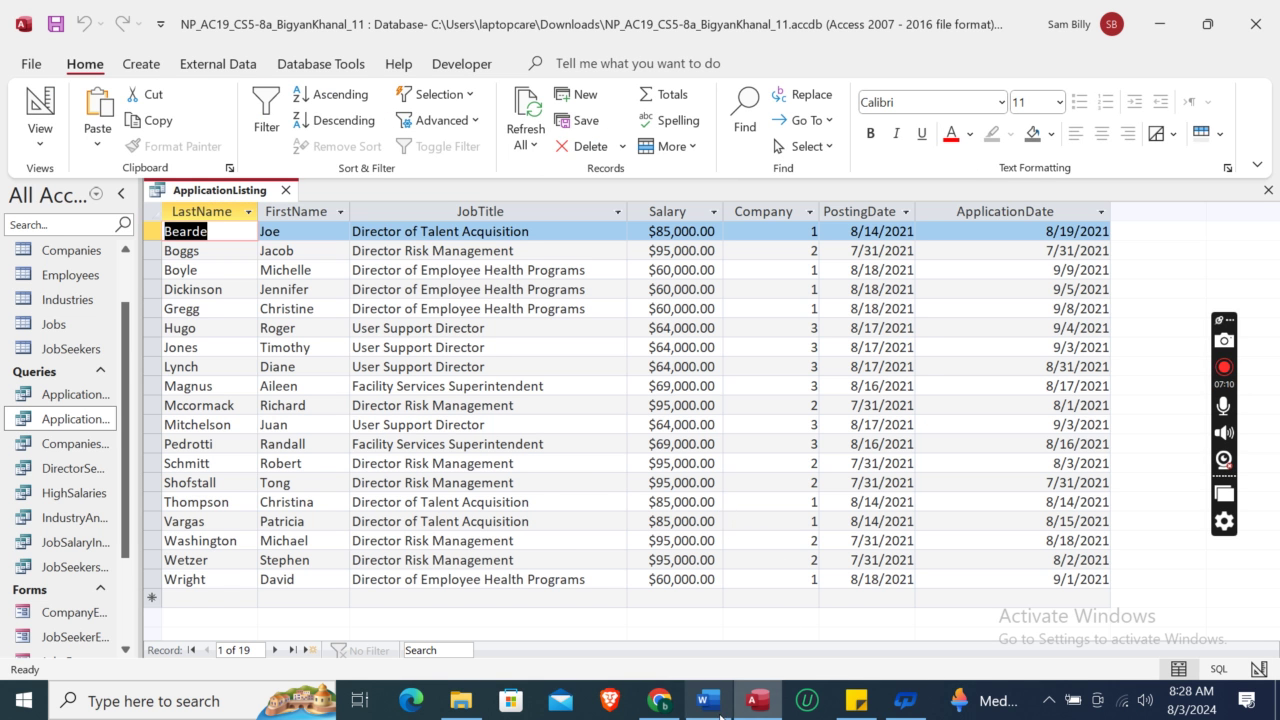
pyautogui.click(718, 712)
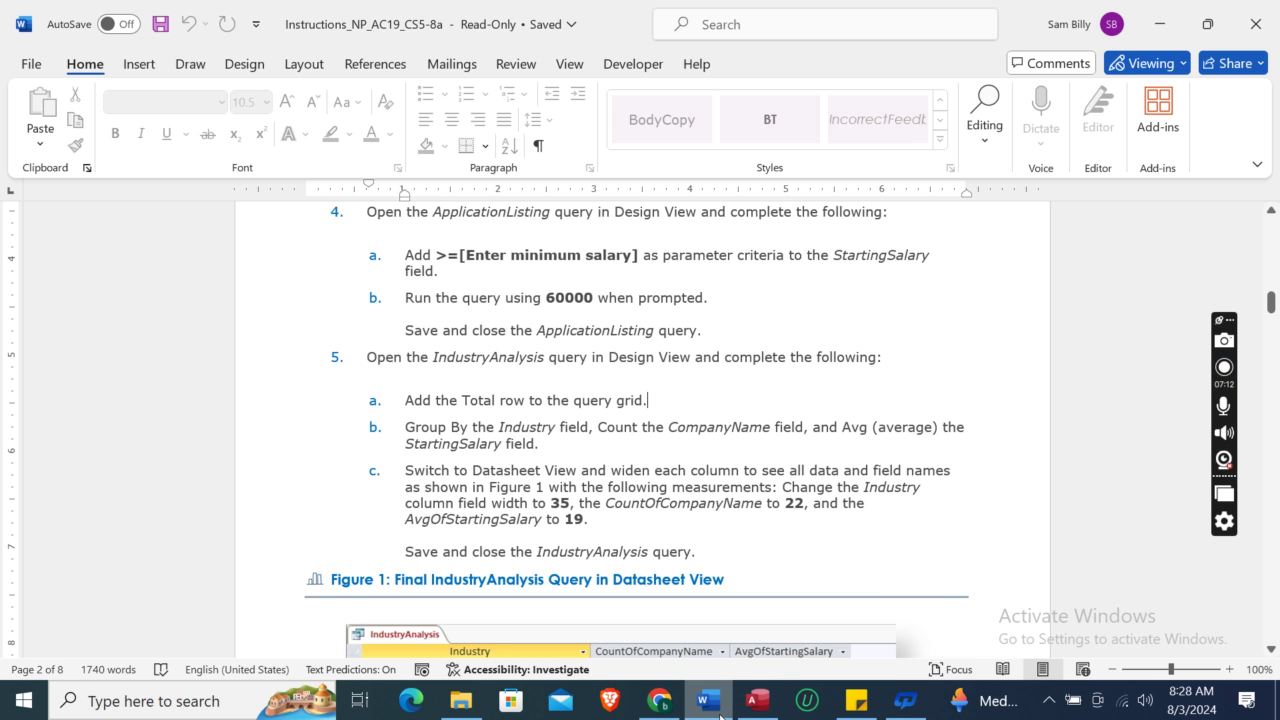
pyautogui.click(757, 701)
# Save and close the ApplicationListing query from its tab menu.
pyautogui.rightClick(205, 197)
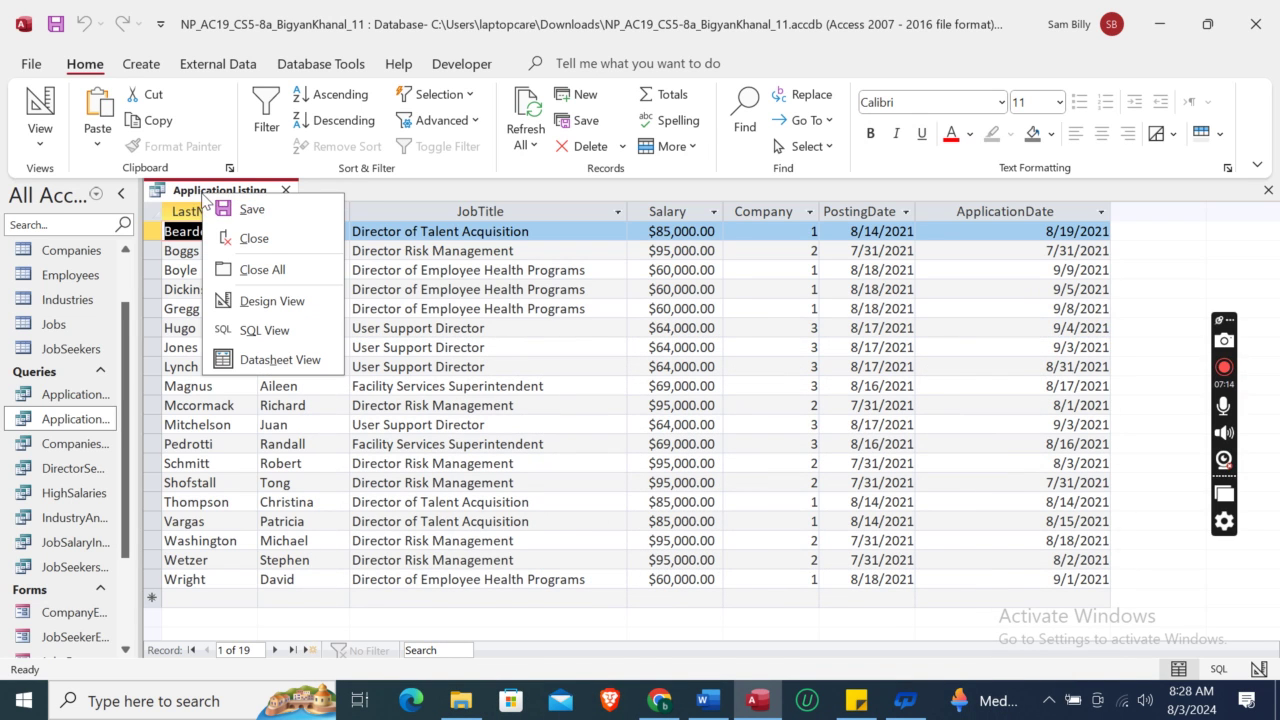
pyautogui.click(248, 210)
pyautogui.click(288, 190)
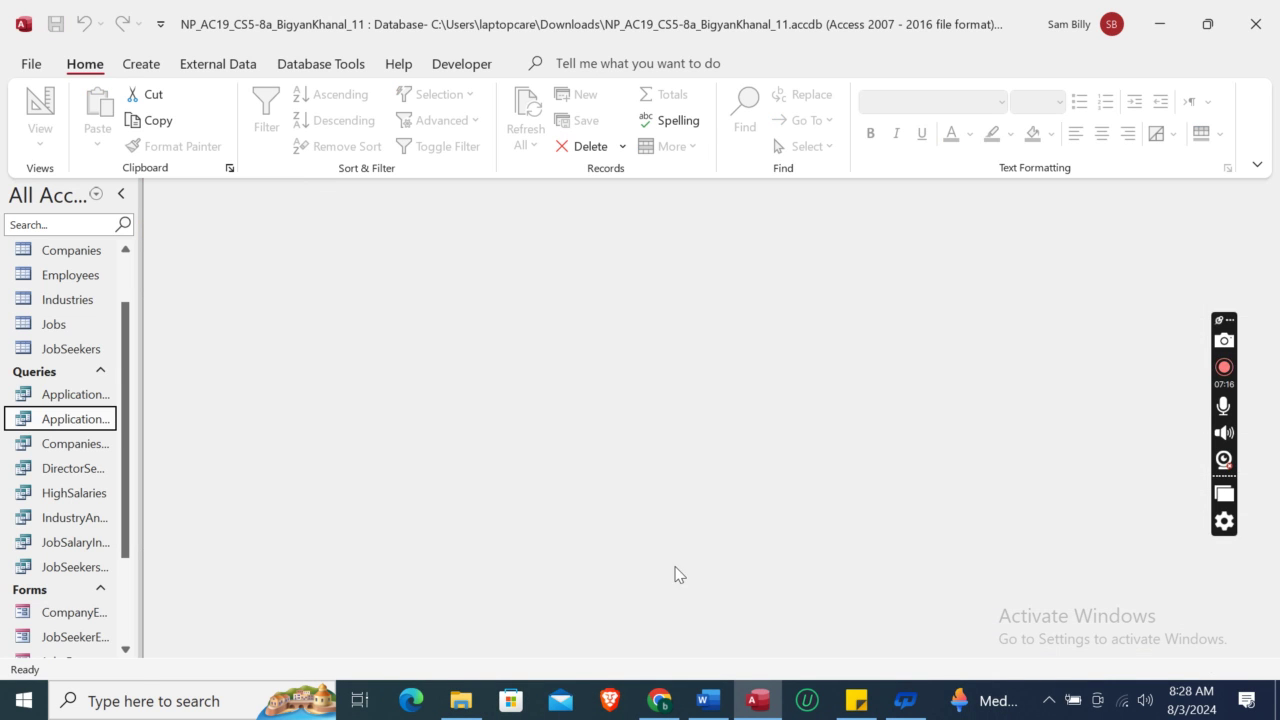
pyautogui.click(707, 701)
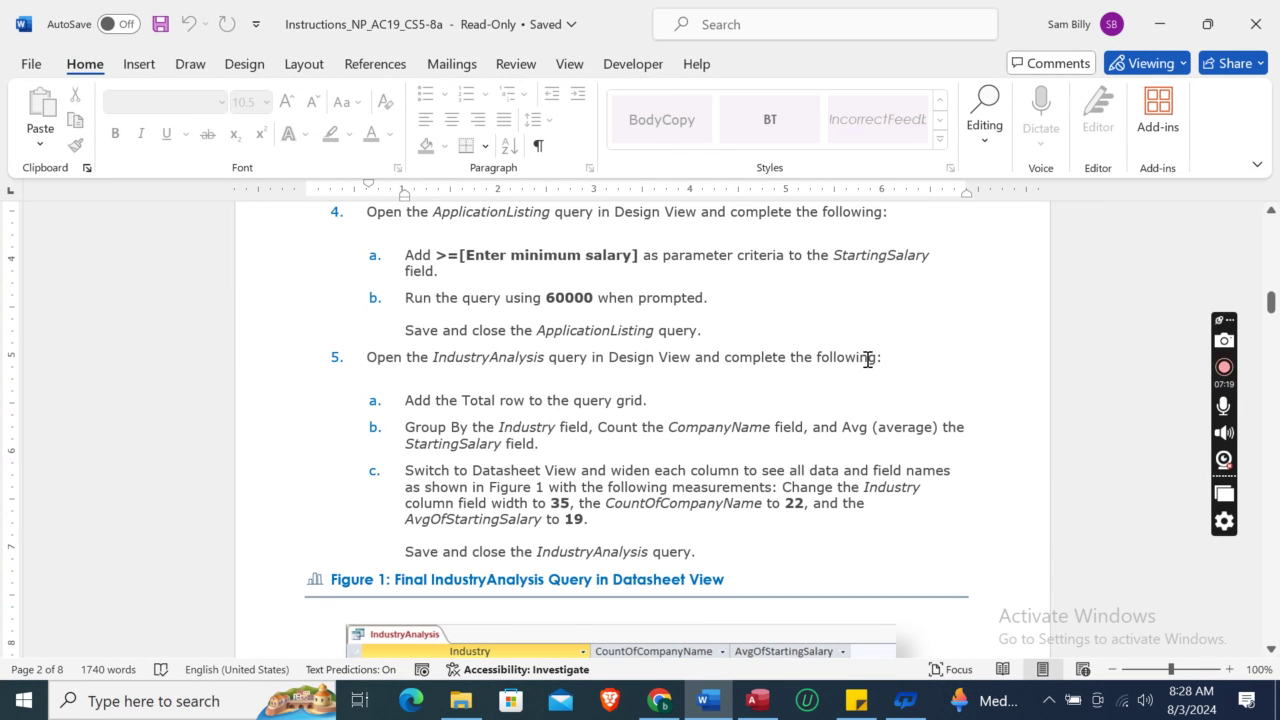
# Open IndustryAnalysis from the Navigation Pane in Design View and review step 5.
pyautogui.click(757, 701)
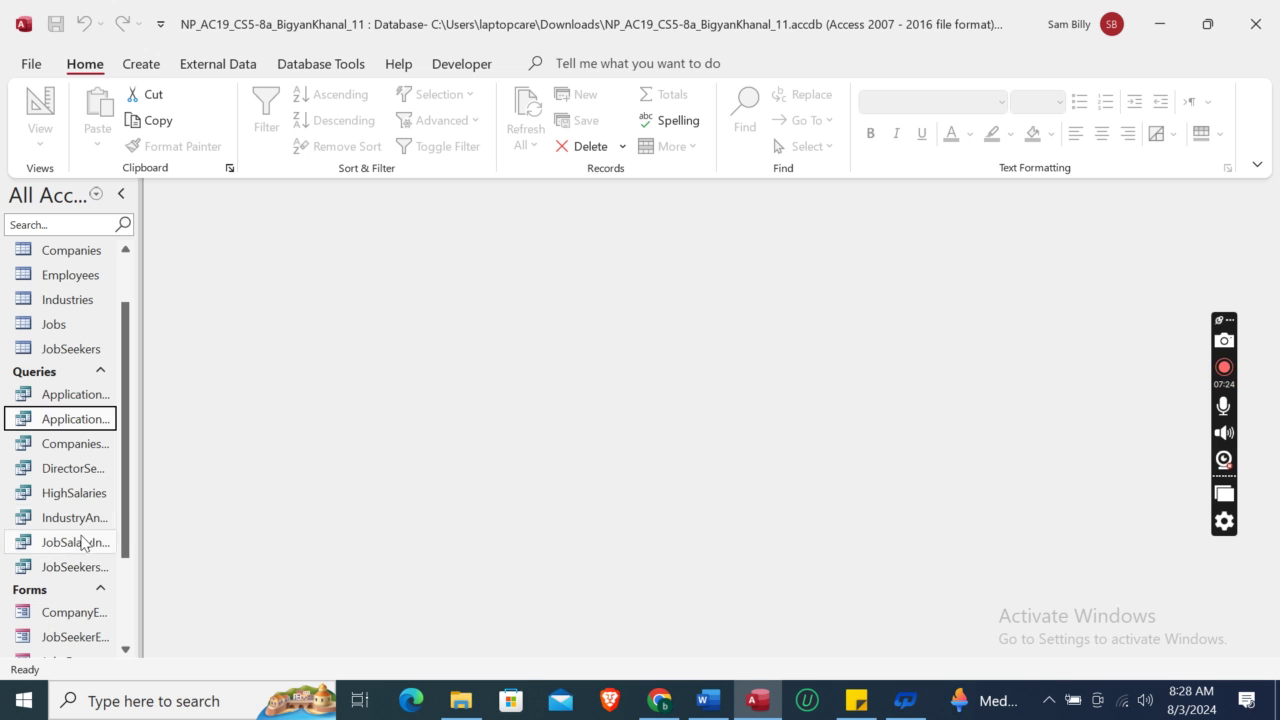
pyautogui.click(82, 522)
pyautogui.rightClick(82, 530)
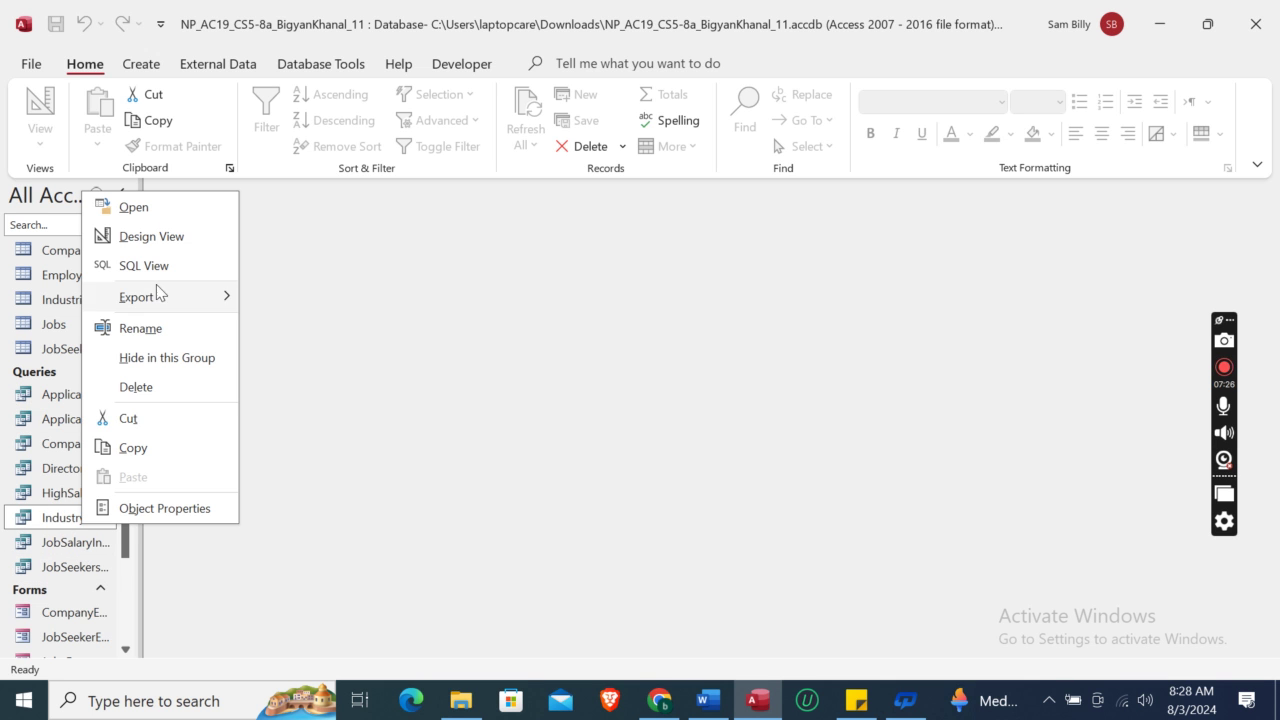
pyautogui.click(168, 241)
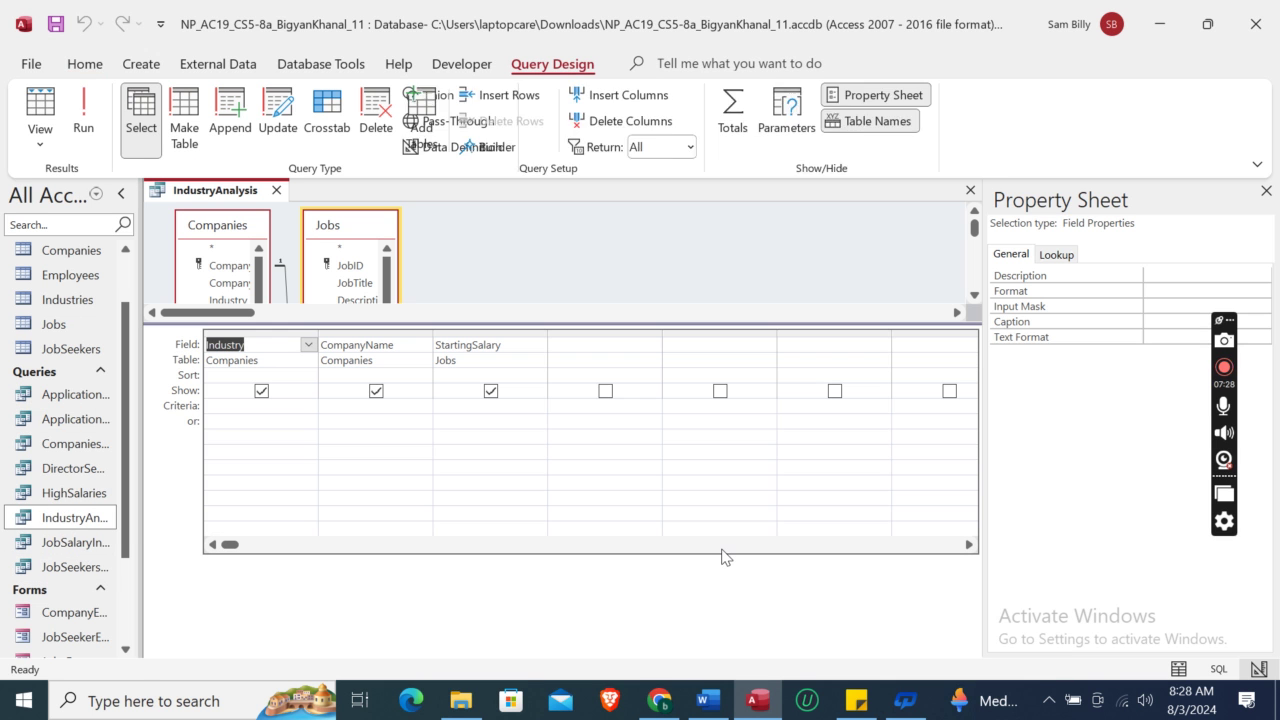
pyautogui.click(722, 714)
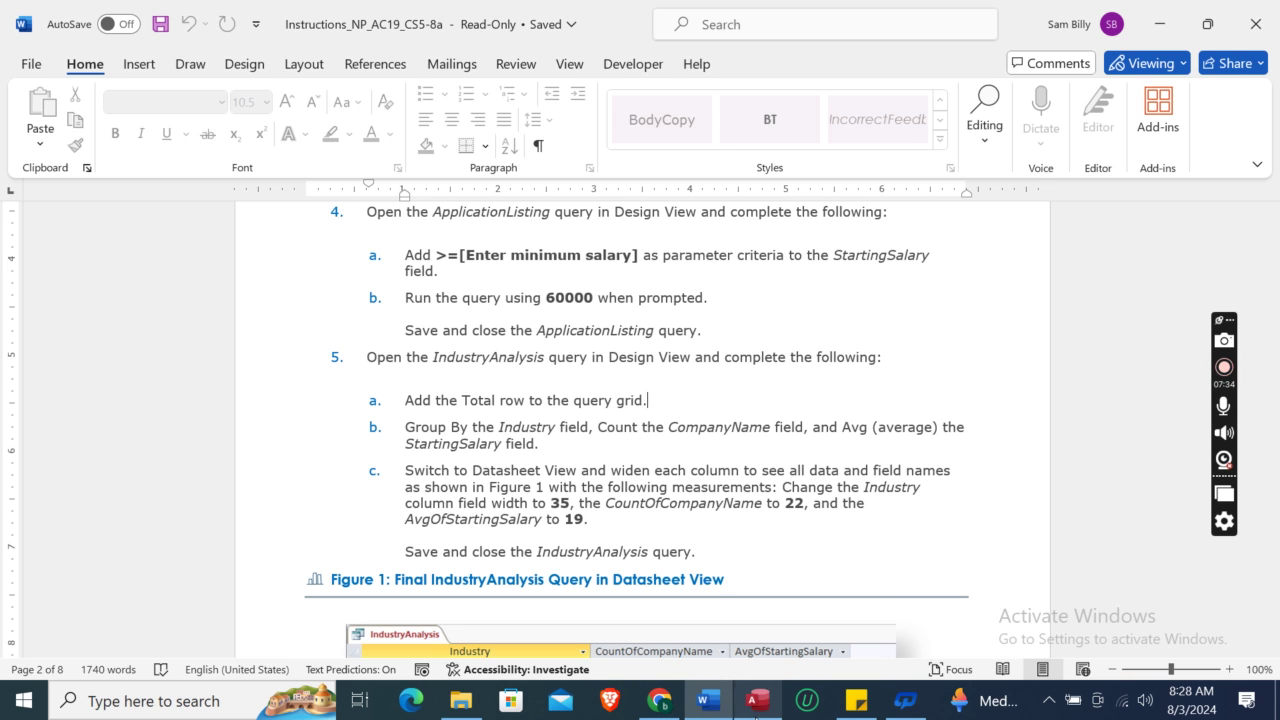
pyautogui.click(757, 710)
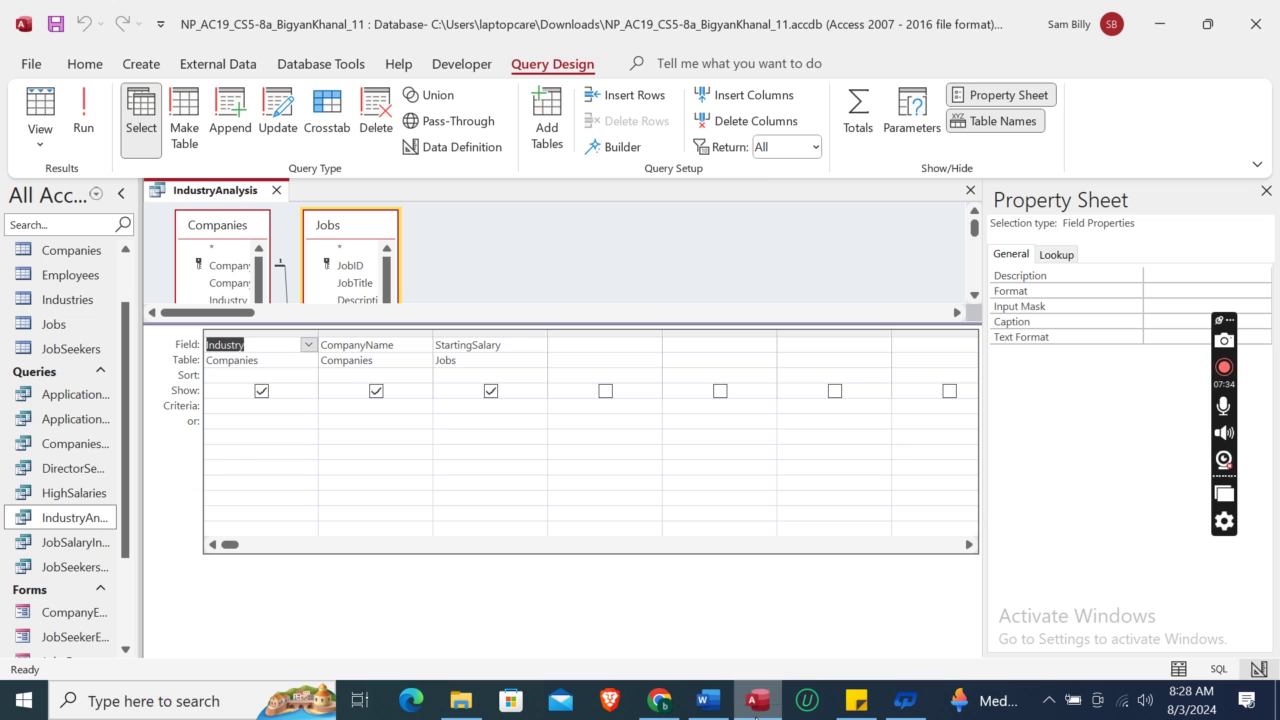
# Add the Total row and set CompanyName's Total to Count.
pyautogui.click(855, 118)
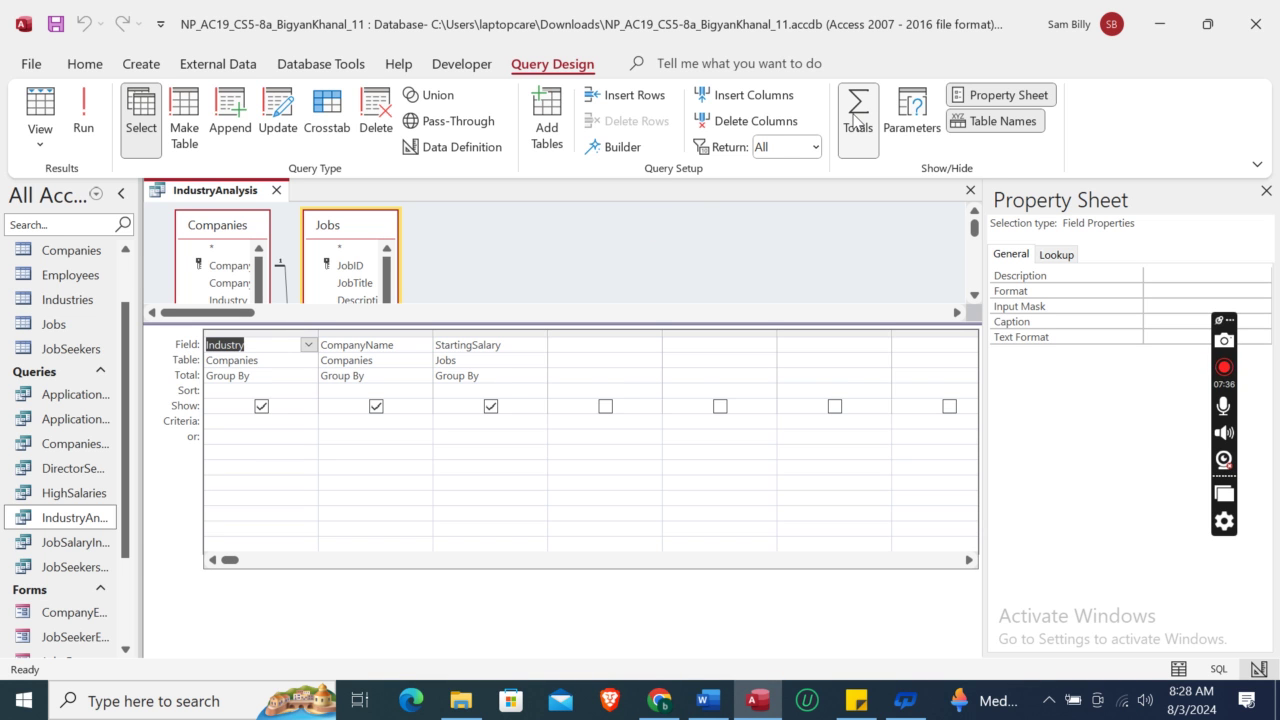
pyautogui.click(707, 700)
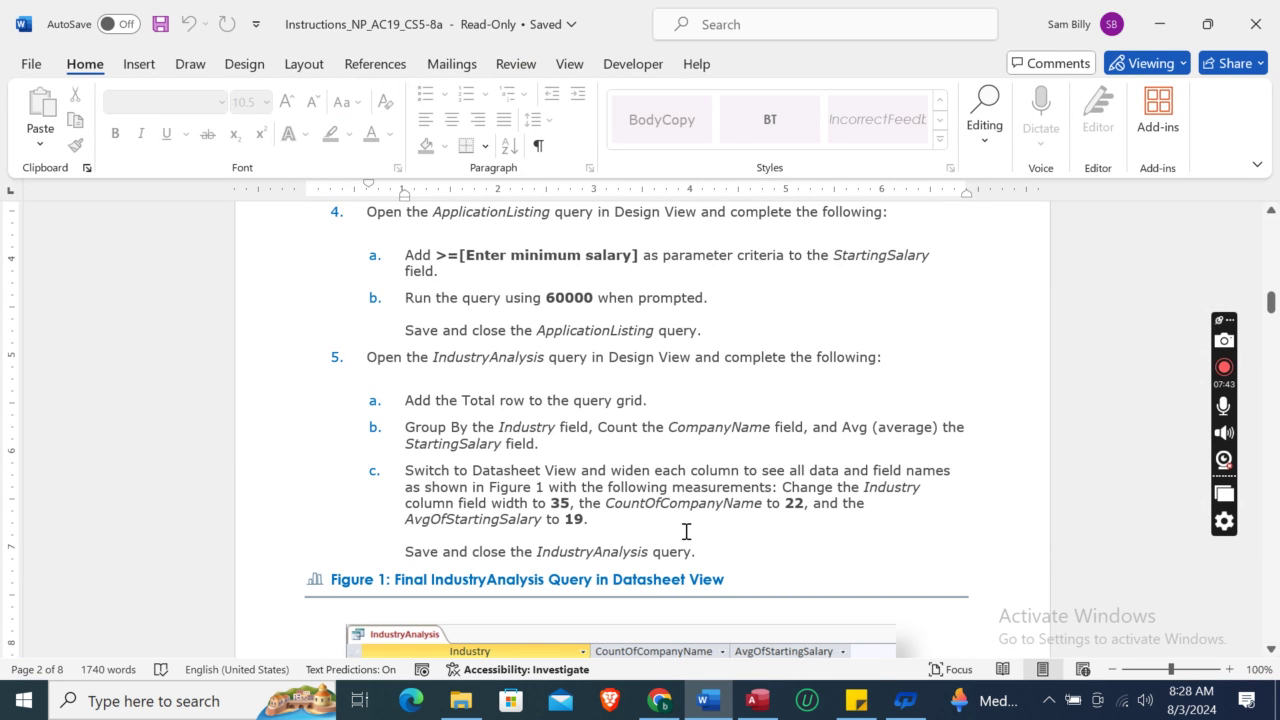
pyautogui.click(757, 700)
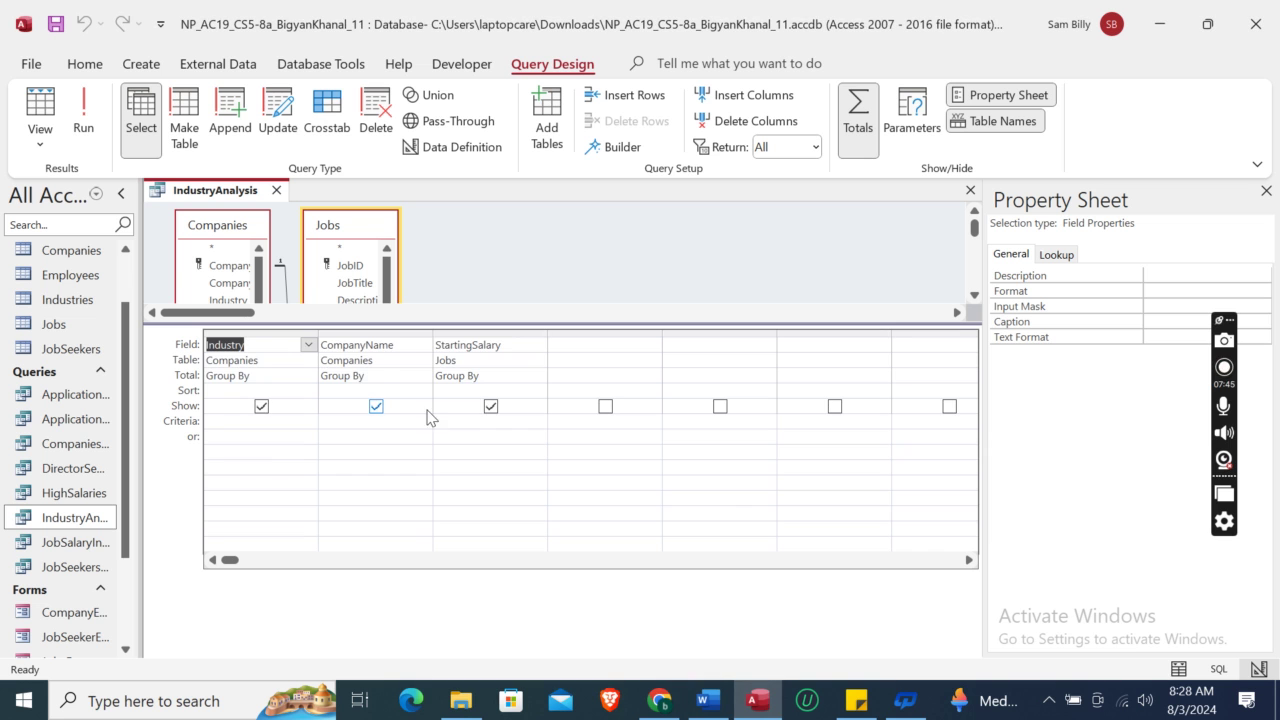
pyautogui.click(380, 377)
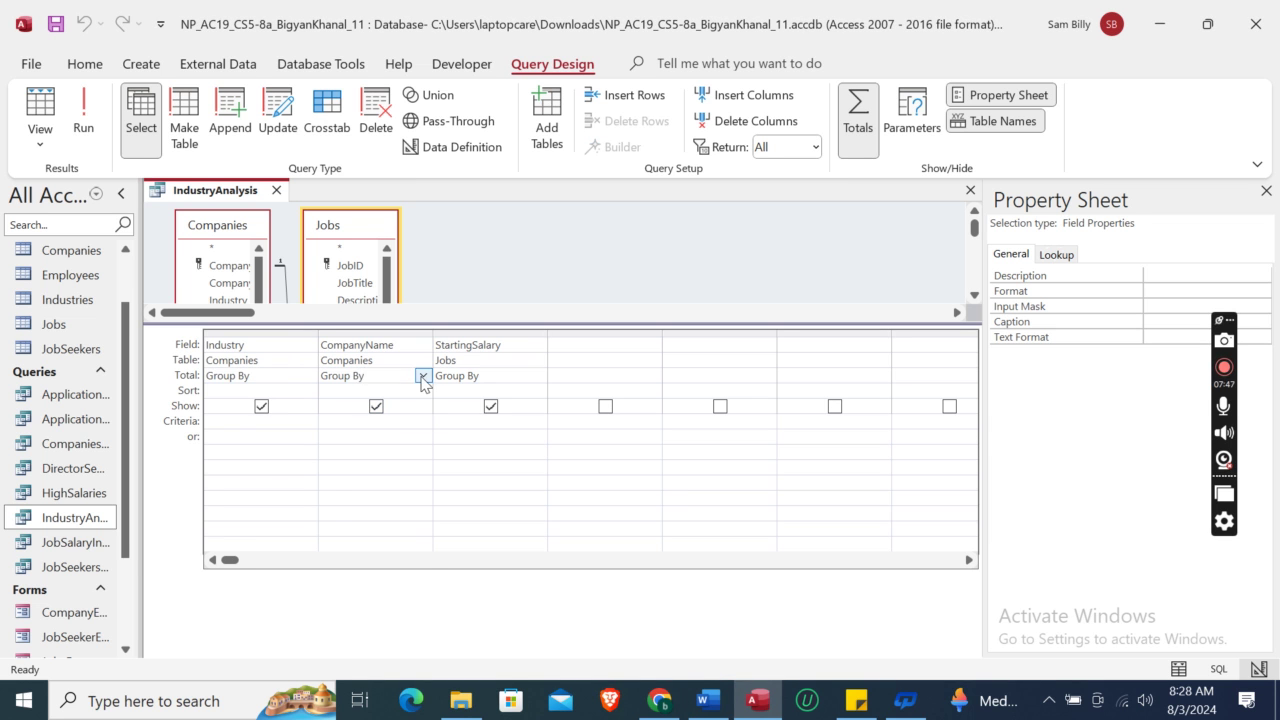
pyautogui.click(423, 376)
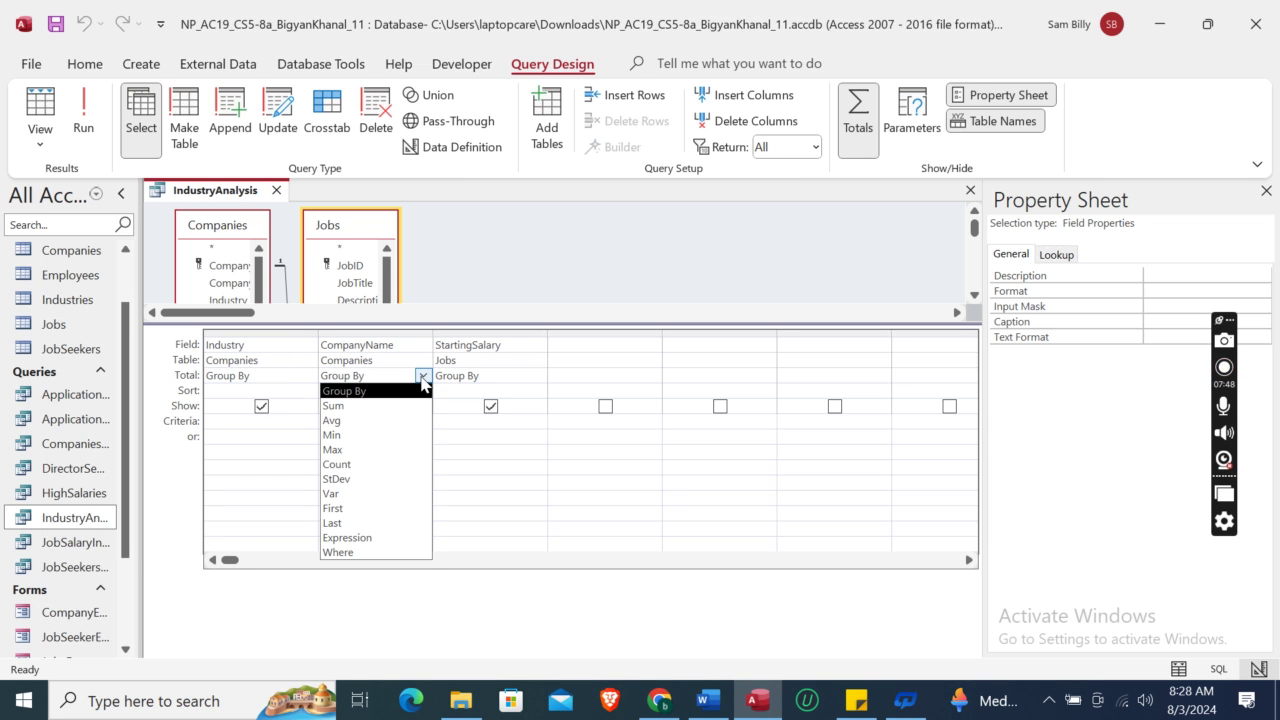
pyautogui.click(399, 465)
pyautogui.click(723, 708)
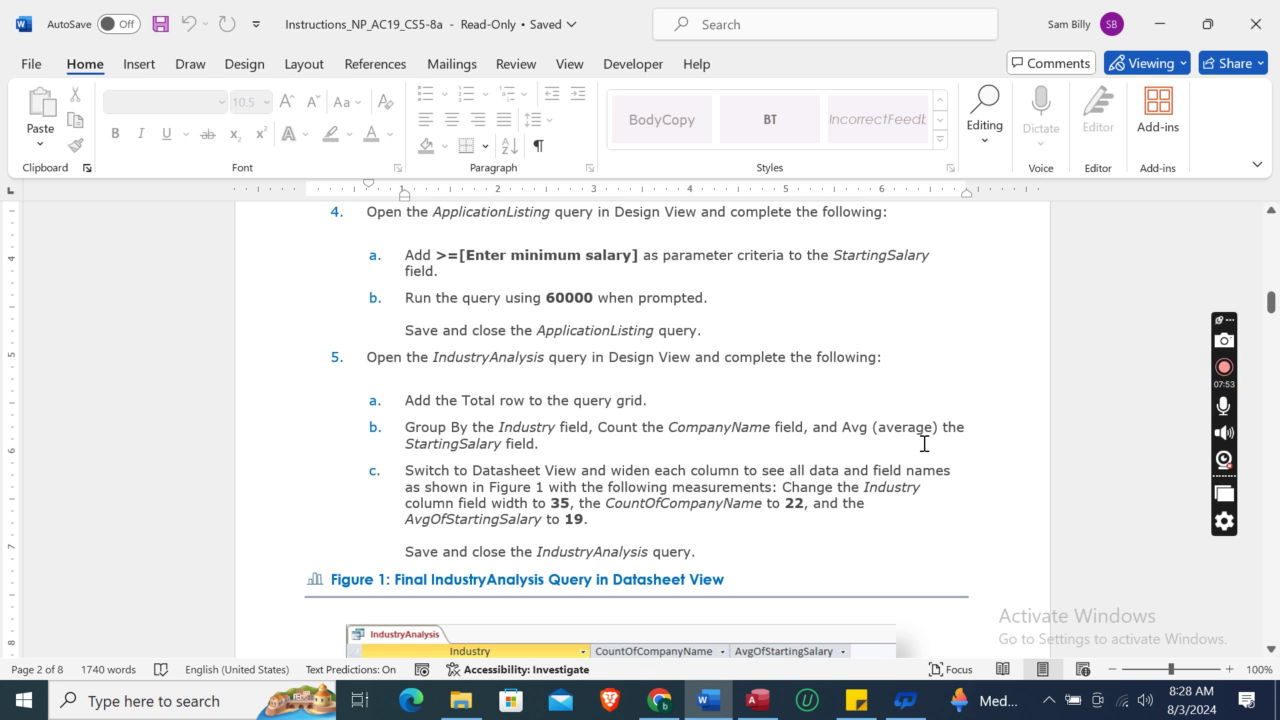
pyautogui.click(757, 703)
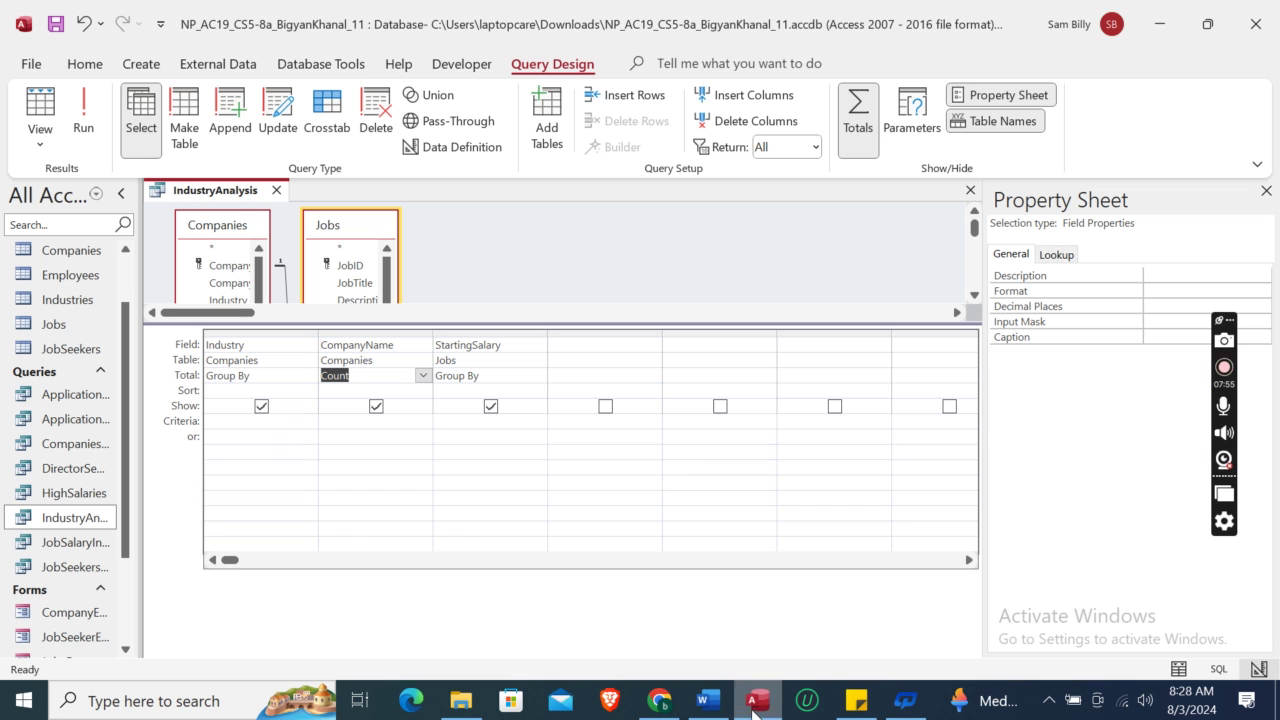
# Set StartingSalary's Total to Avg instead of Group By.
pyautogui.click(501, 376)
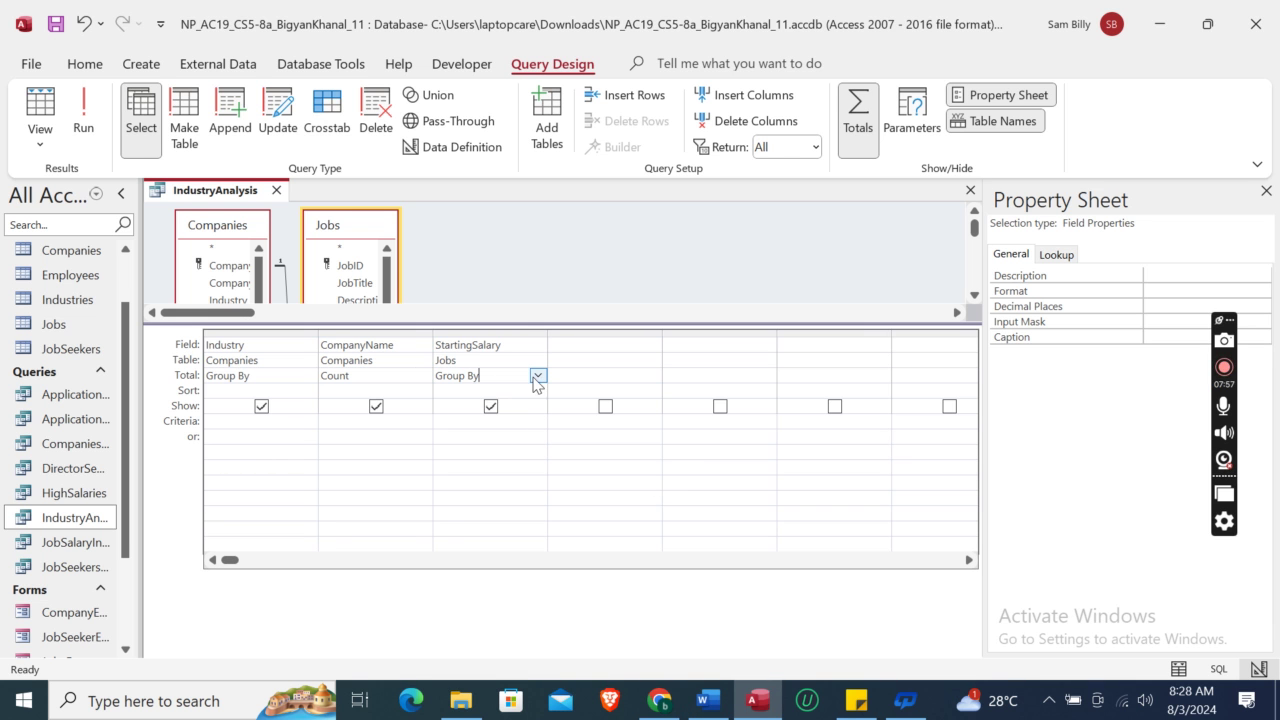
pyautogui.click(537, 377)
pyautogui.click(479, 420)
pyautogui.click(710, 703)
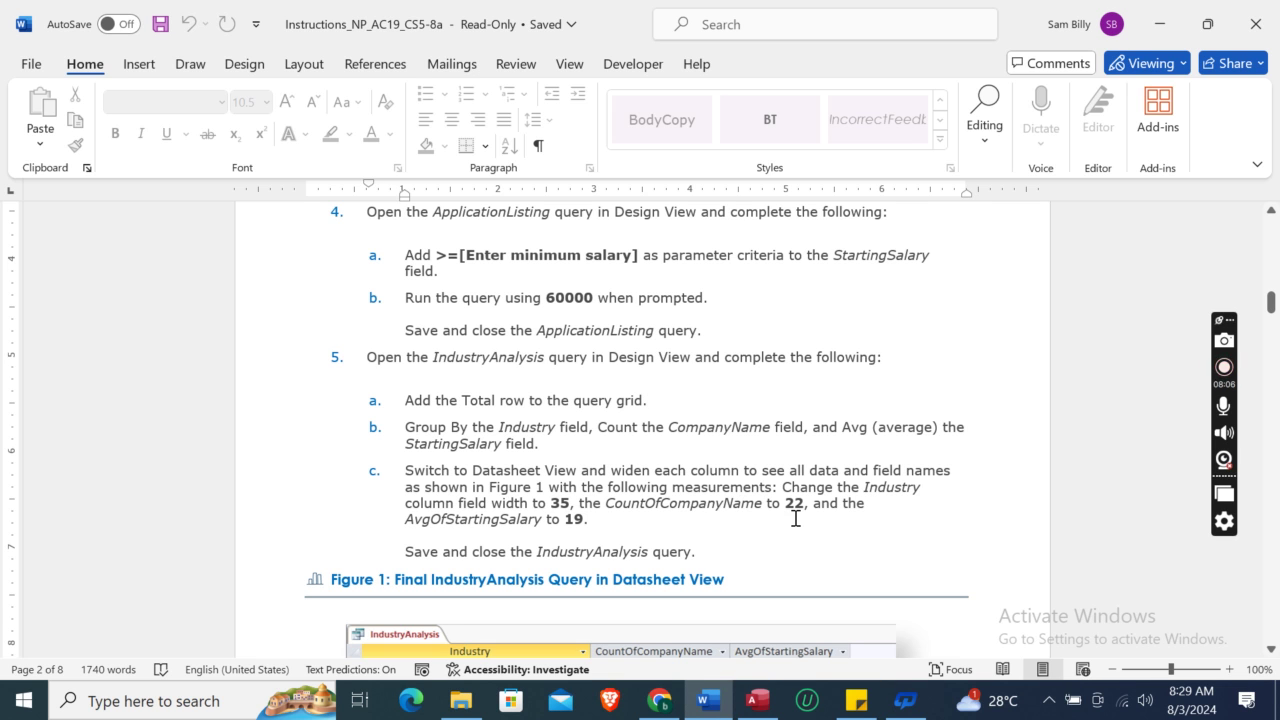
pyautogui.click(757, 700)
pyautogui.rightClick(195, 193)
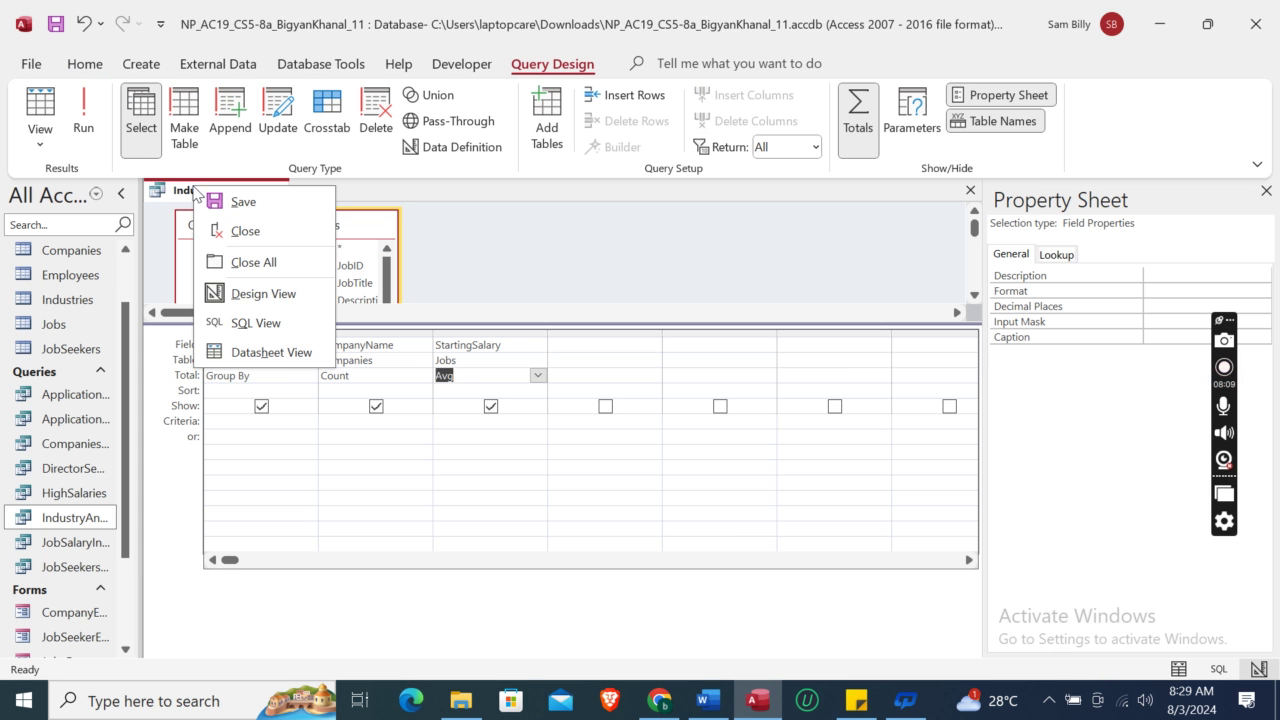
# Show IndustryAnalysis in Datasheet View and best-fit Industry, CountOfCompanyName and AvgOfStartingSalary columns.
pyautogui.click(280, 352)
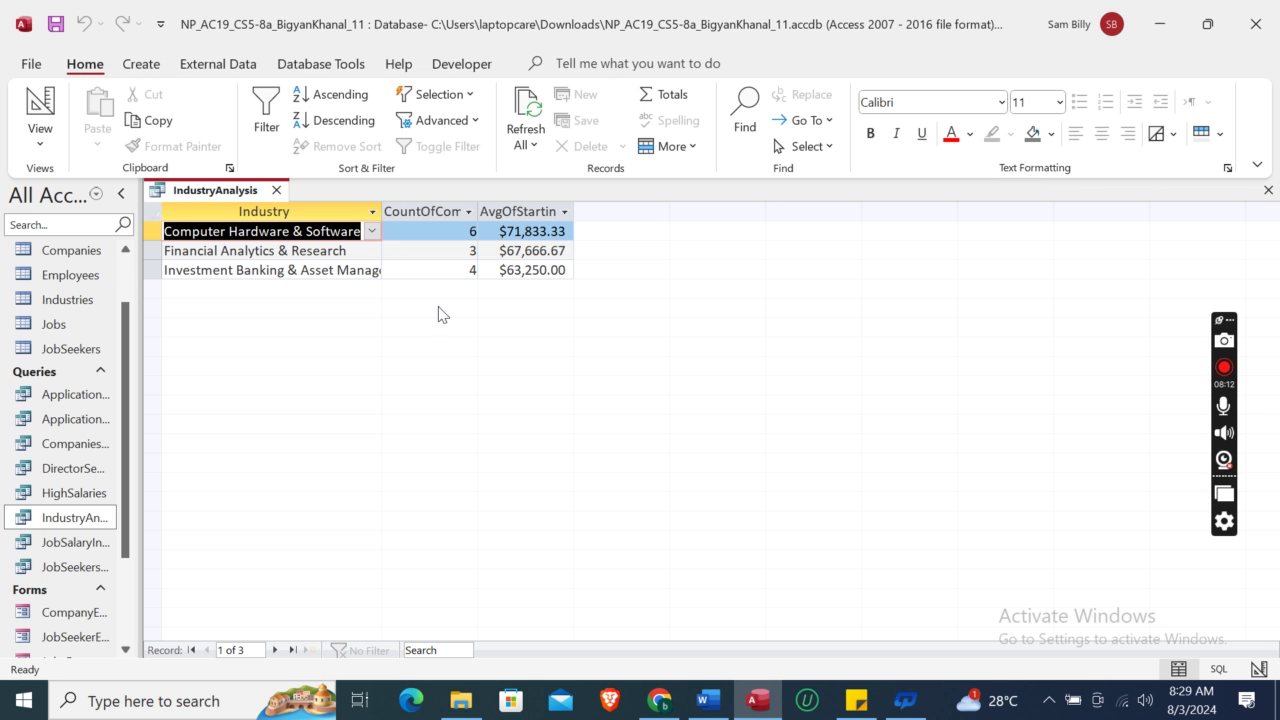
pyautogui.doubleClick(381, 212)
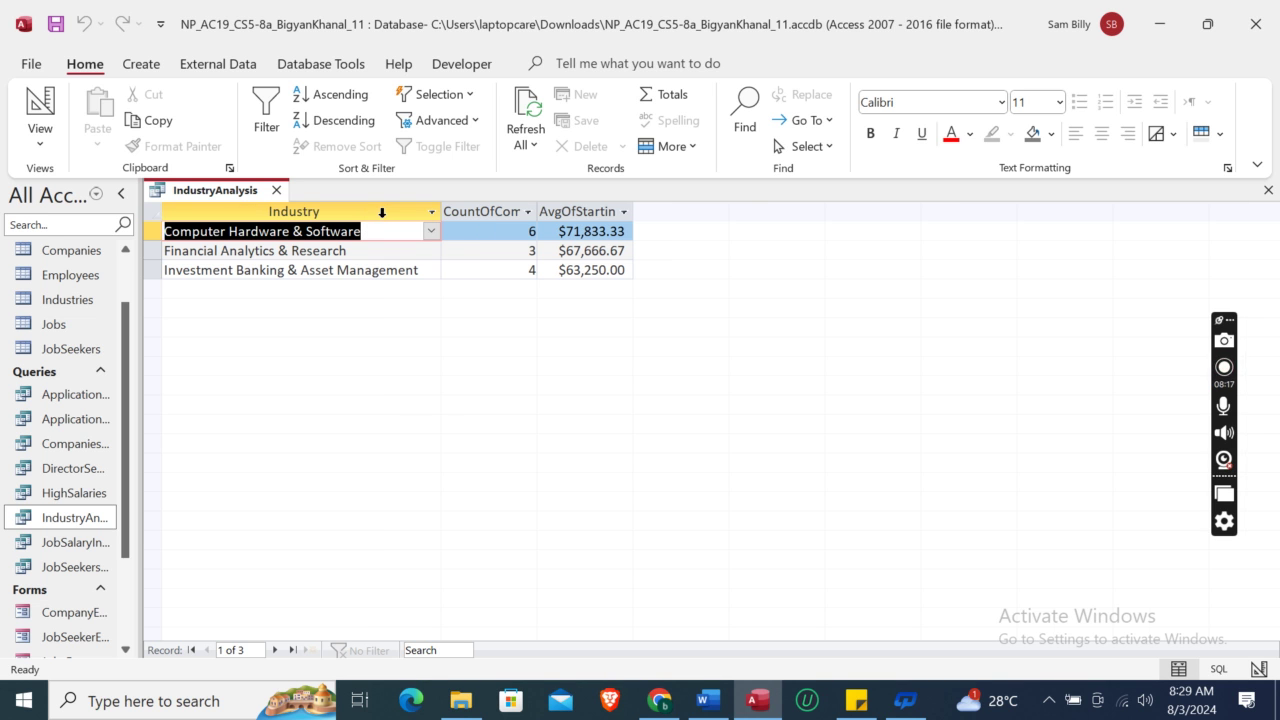
pyautogui.doubleClick(536, 212)
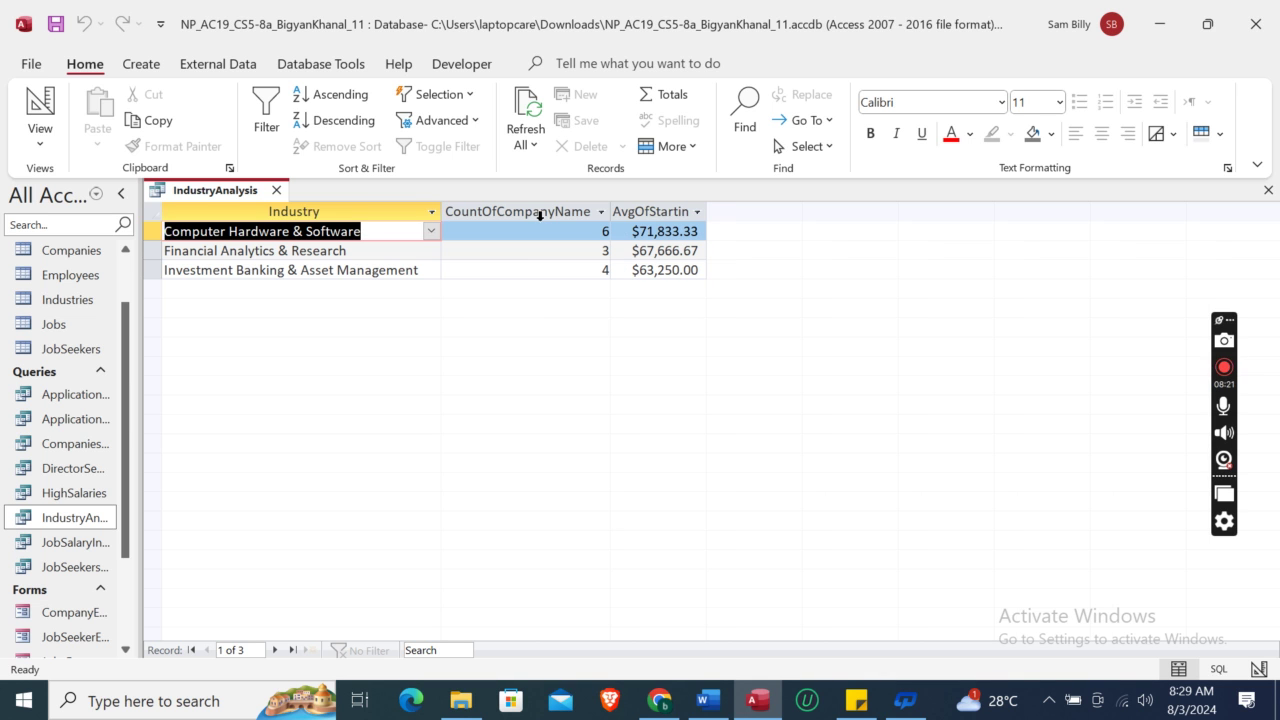
pyautogui.doubleClick(707, 212)
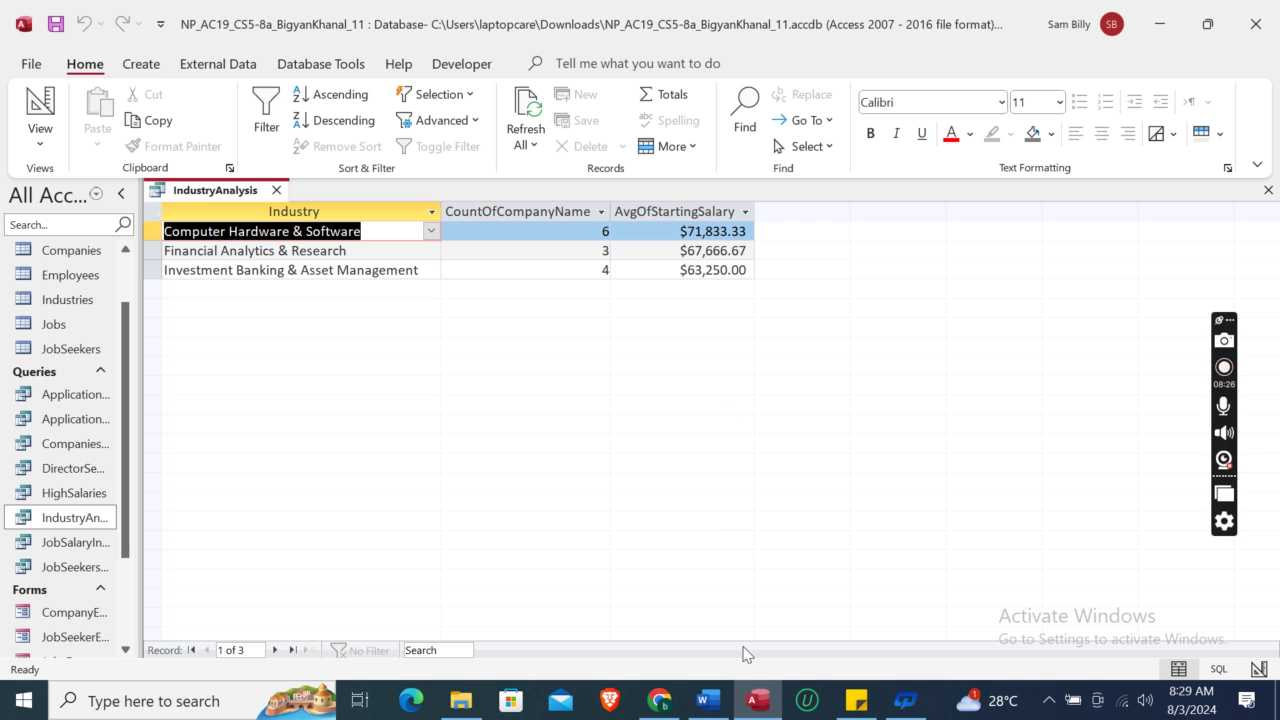
pyautogui.click(707, 700)
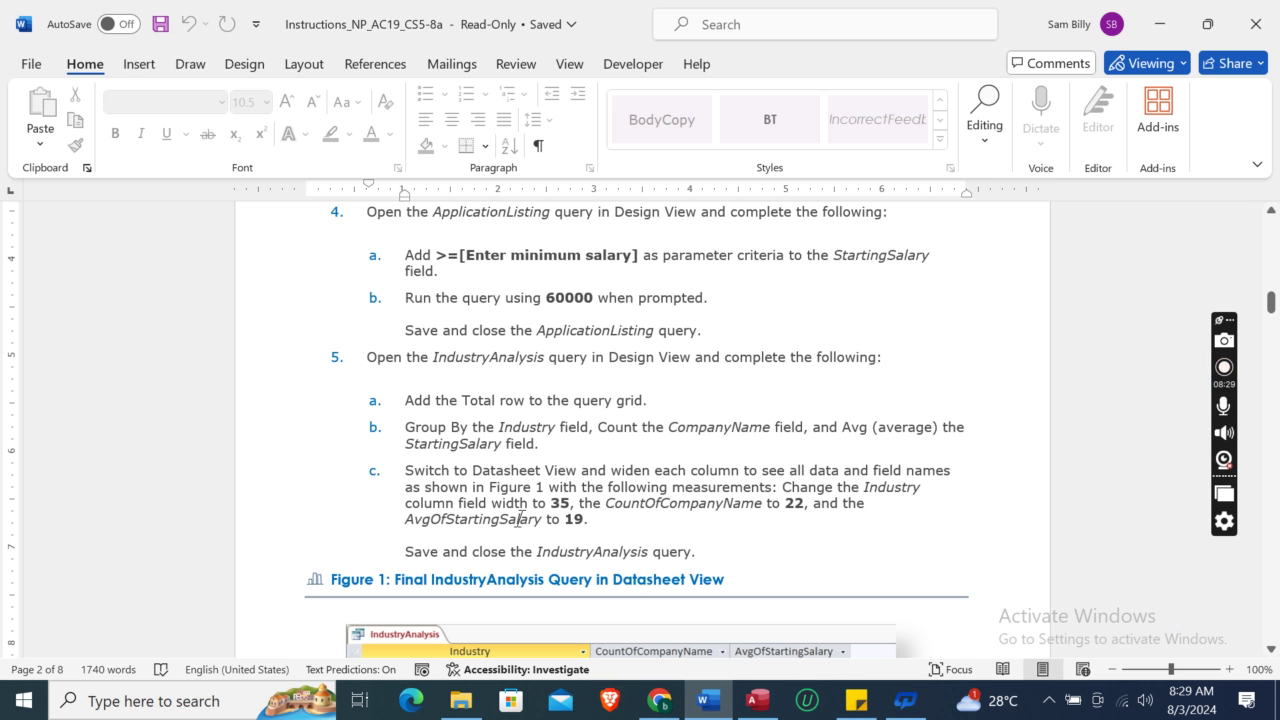
pyautogui.click(758, 704)
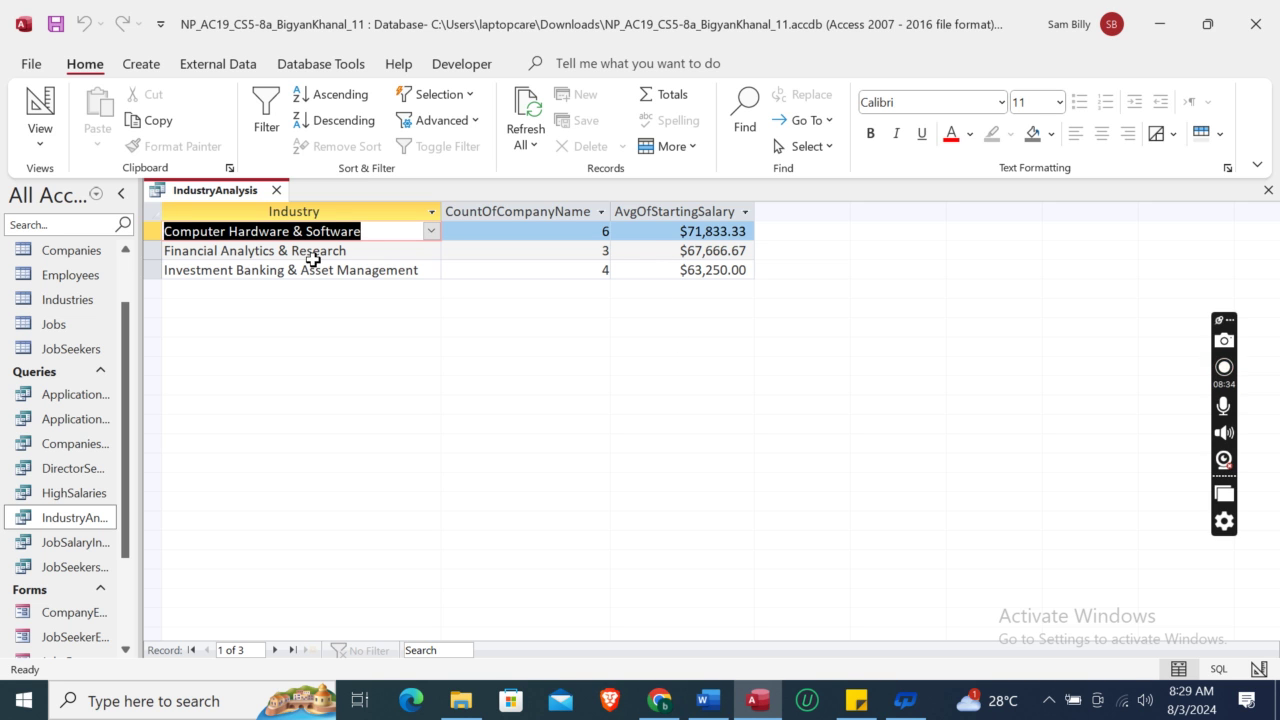
pyautogui.click(707, 702)
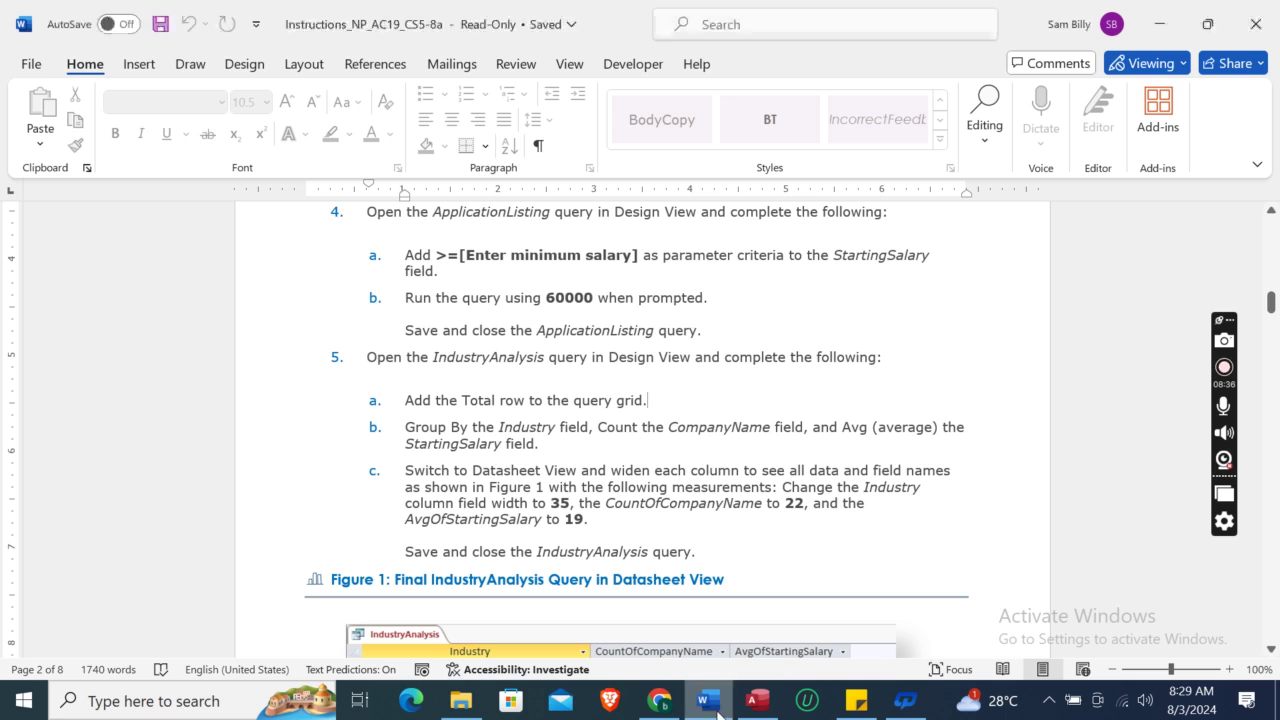
pyautogui.moveTo(1272, 303); pyautogui.dragTo(1272, 318)
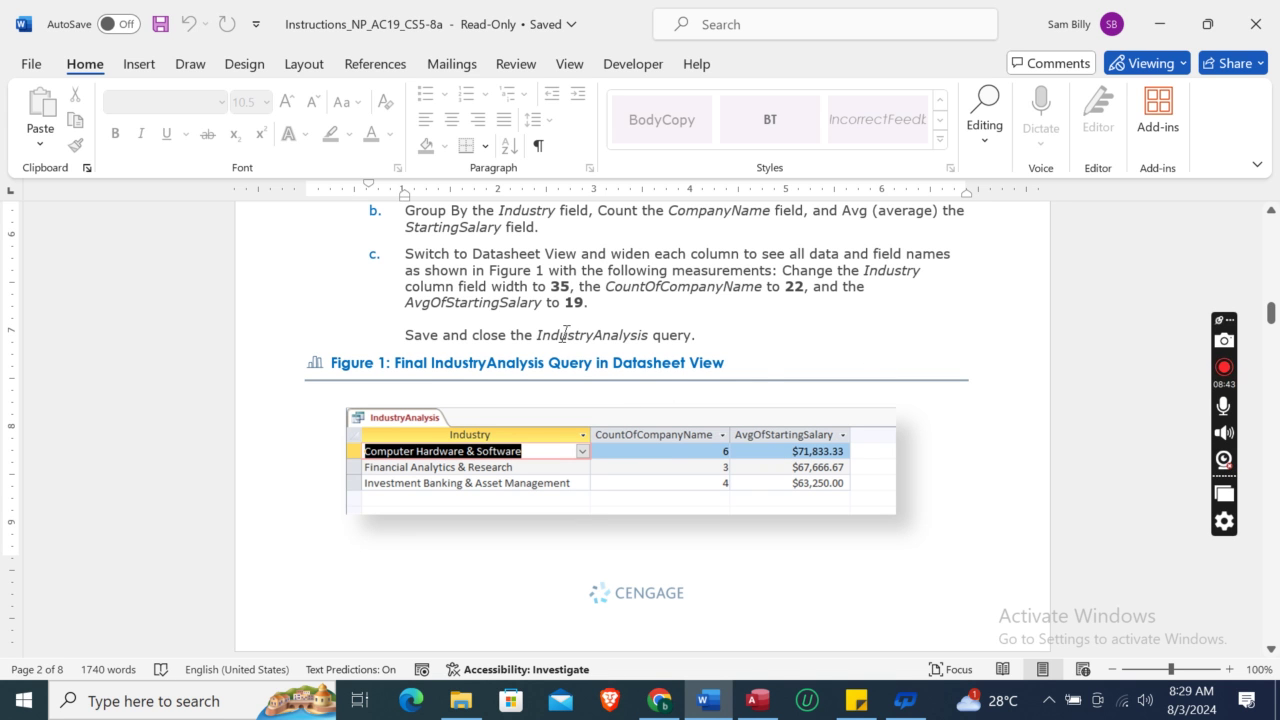
# Make the Industry column slightly narrower through Field Width.
pyautogui.click(757, 700)
pyautogui.click(227, 211)
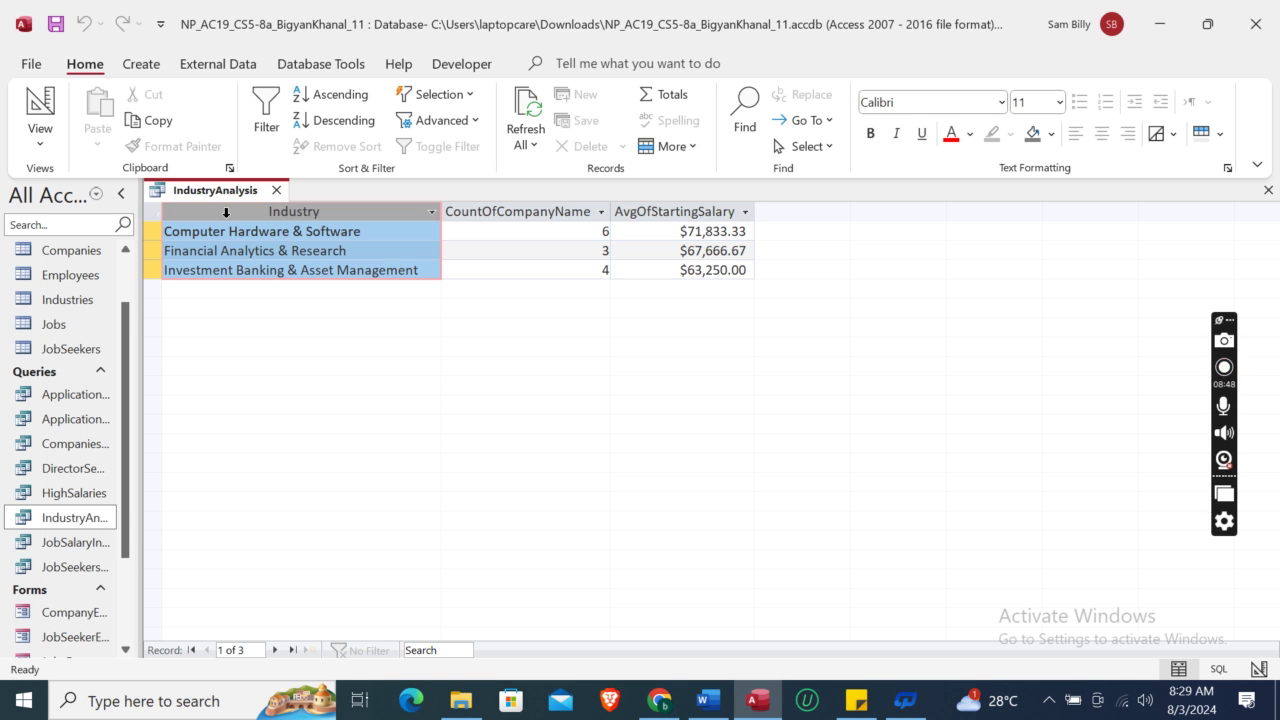
pyautogui.rightClick(227, 213)
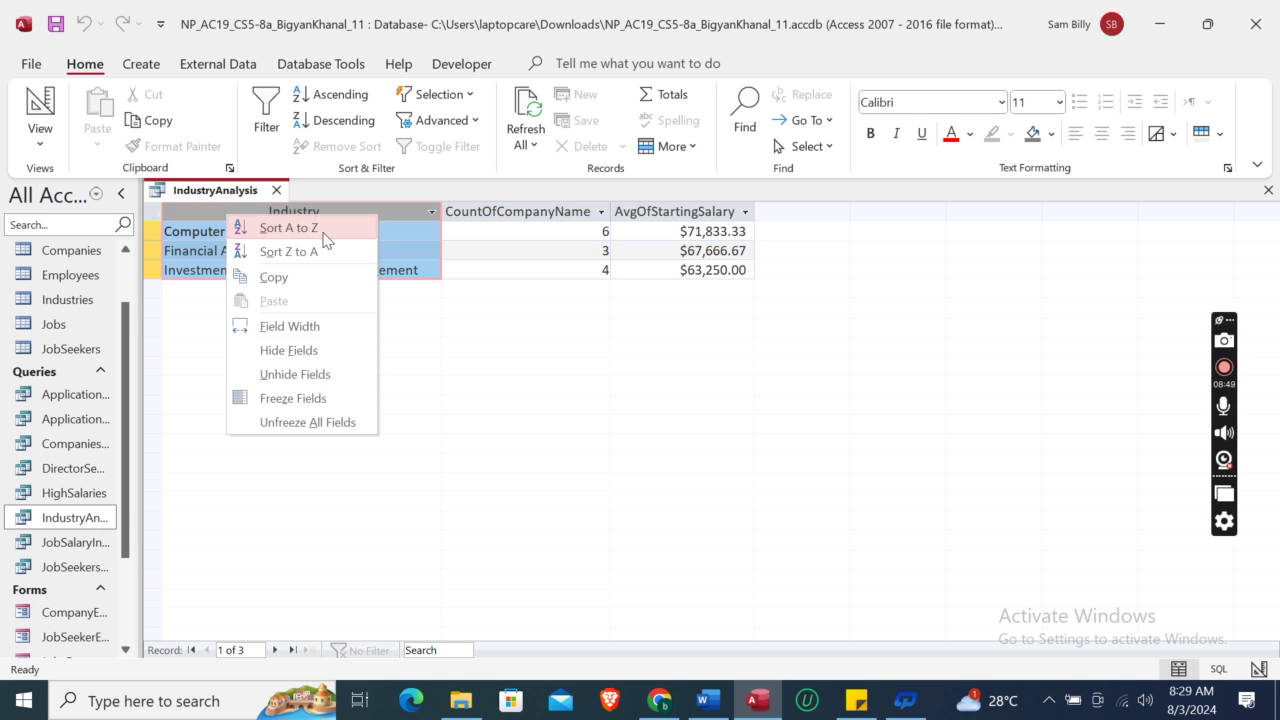
pyautogui.click(289, 326)
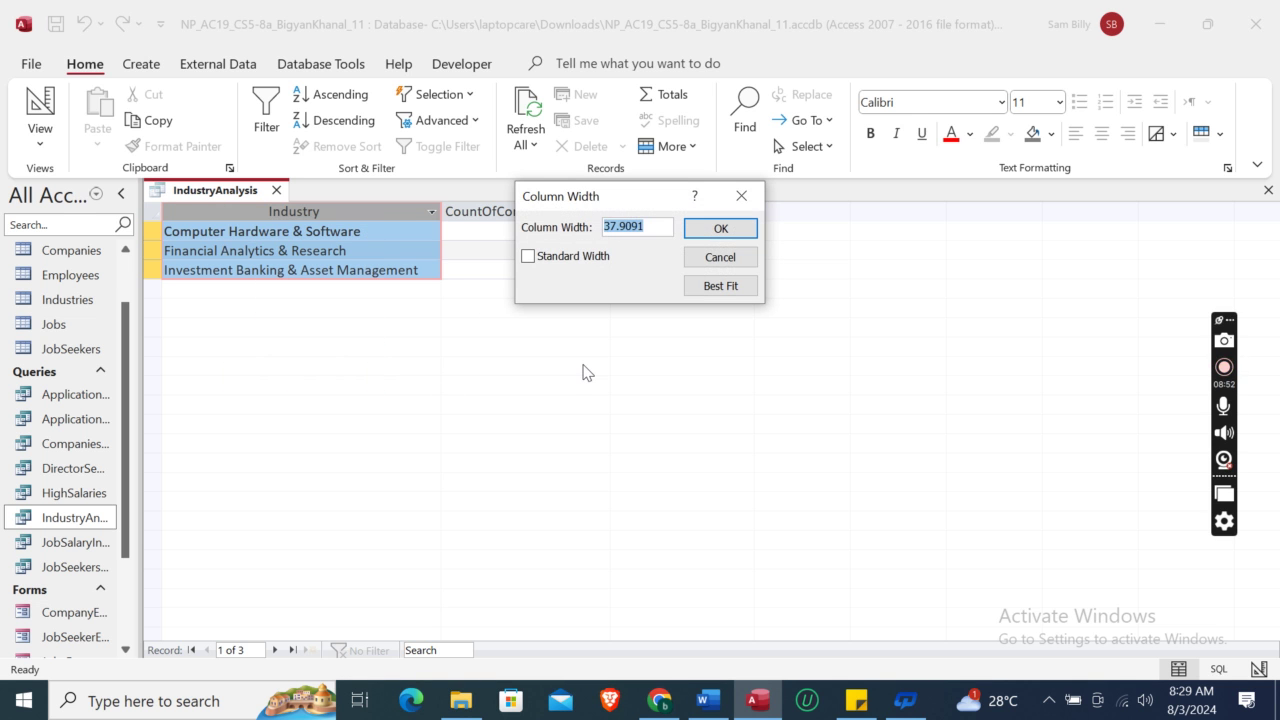
pyautogui.write('35')
pyautogui.click(714, 227)
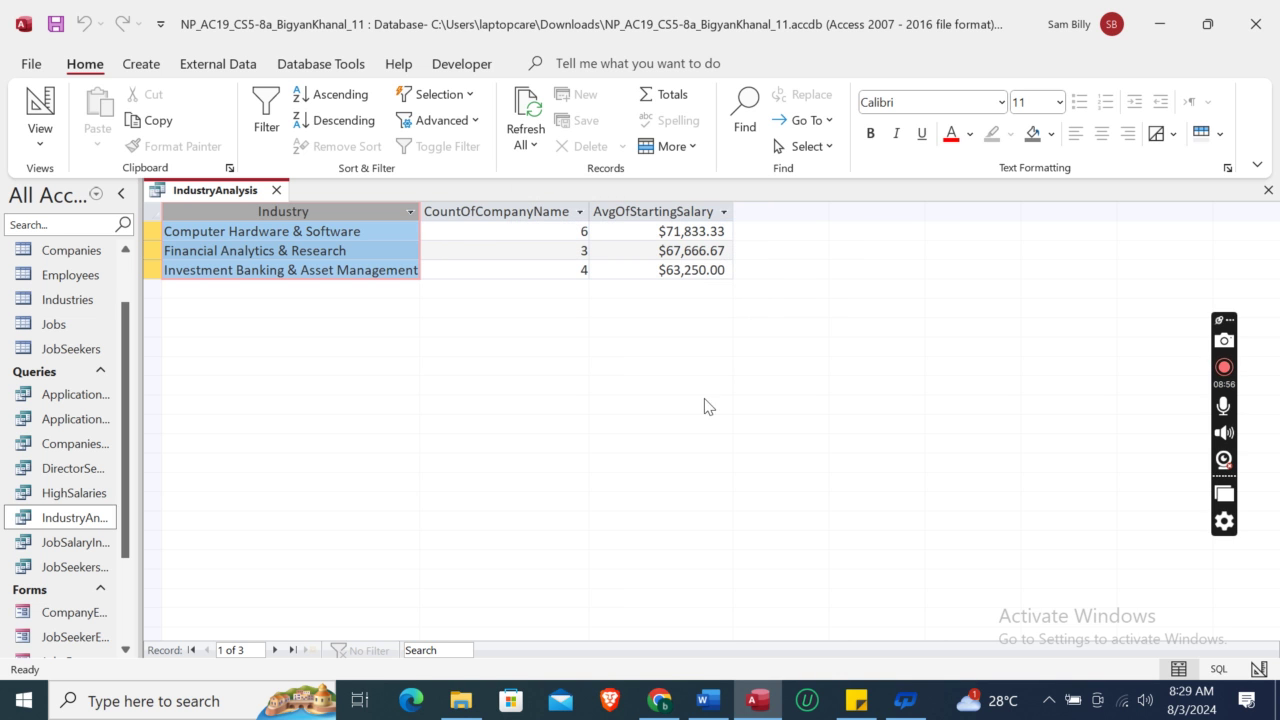
pyautogui.click(707, 700)
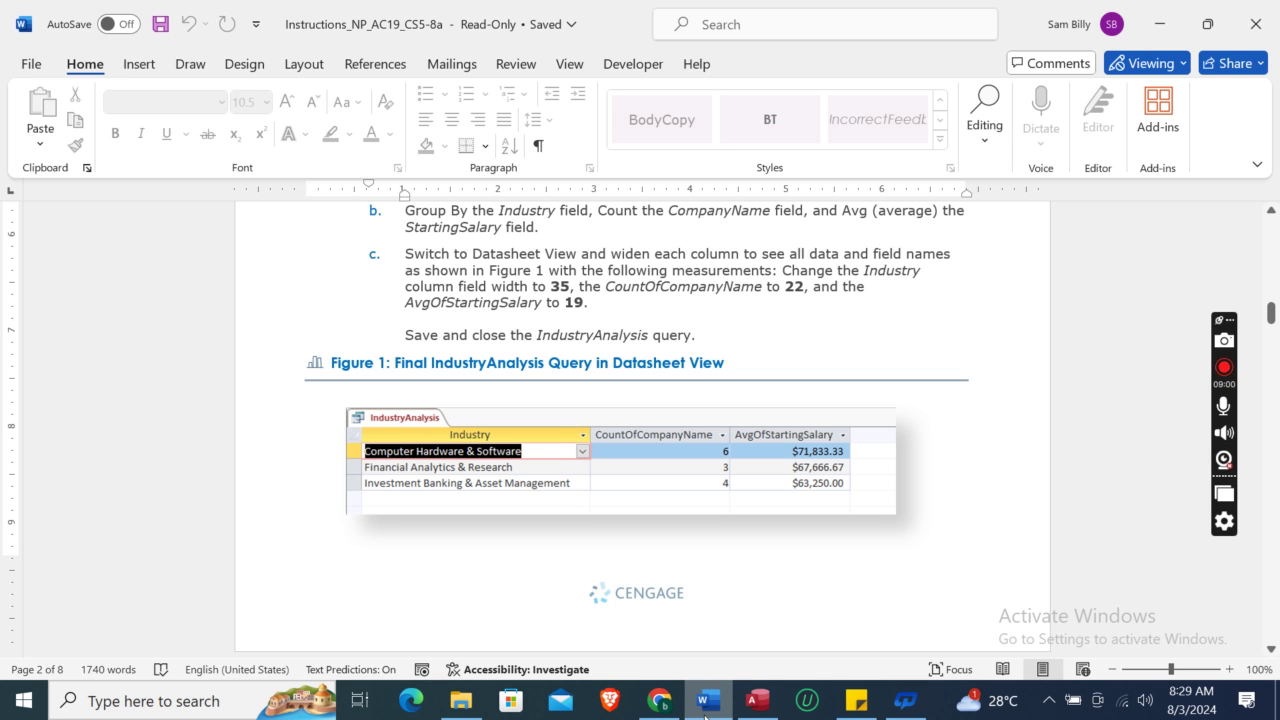
# Set the CountOfCompanyName column width to 22.
pyautogui.click(706, 710)
pyautogui.click(496, 211)
pyautogui.rightClick(496, 211)
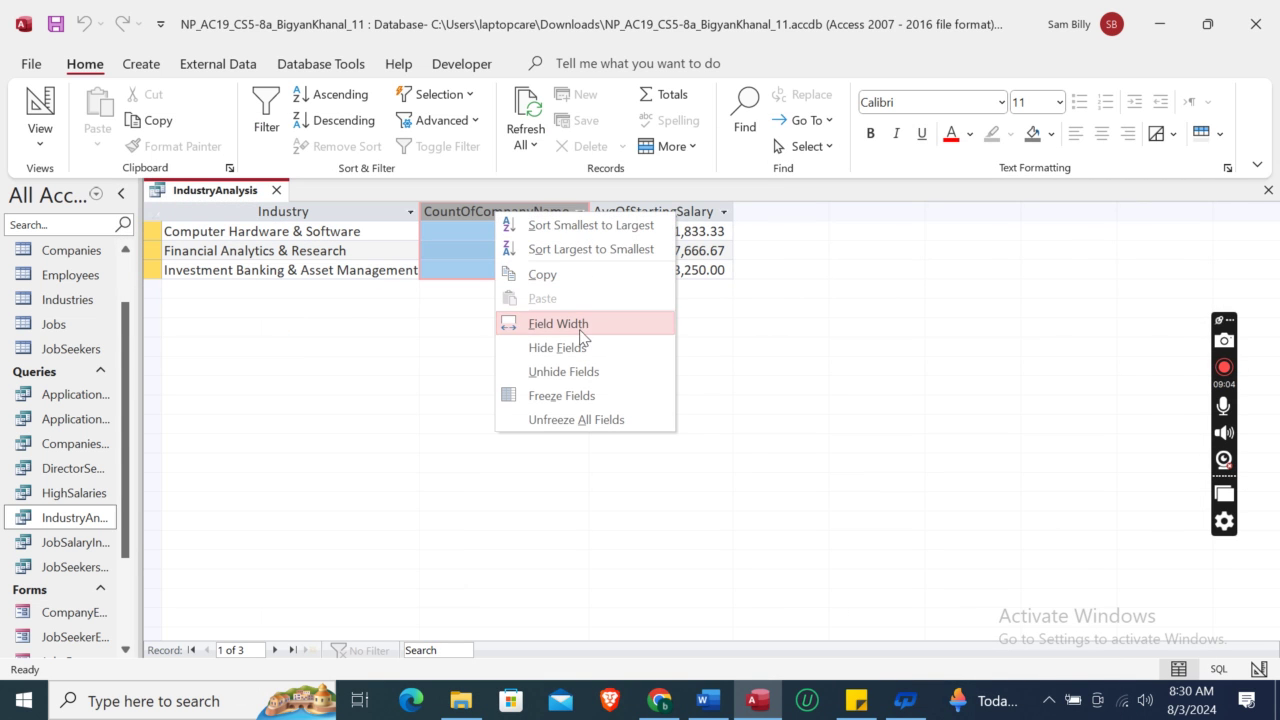
pyautogui.click(580, 326)
pyautogui.write('22')
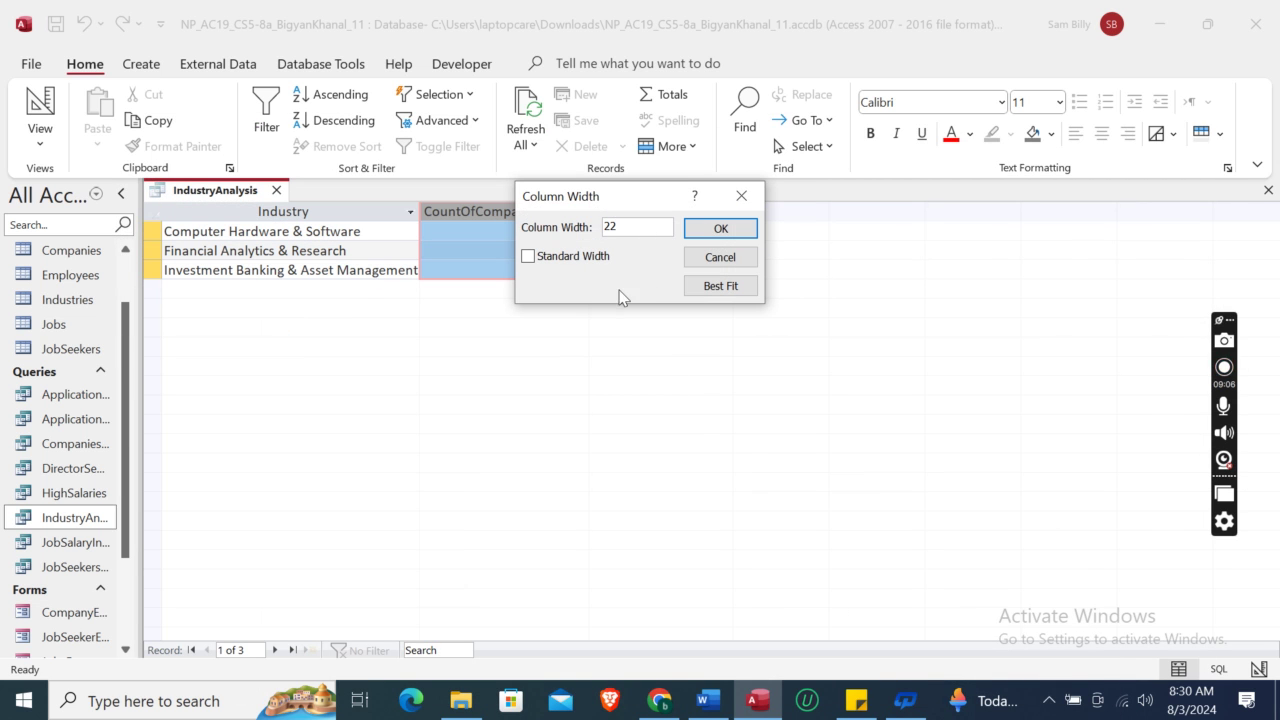
pyautogui.click(720, 229)
pyautogui.click(706, 700)
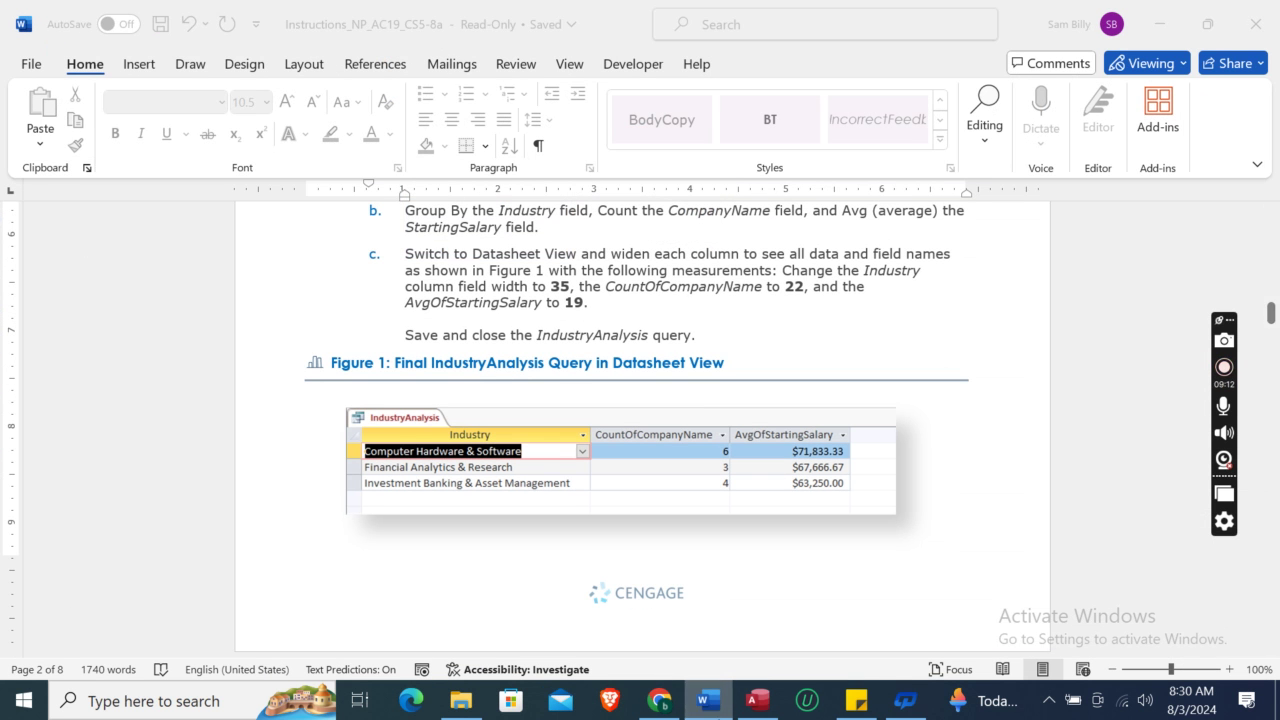
# Set the AvgOfStartingSalary column width to 19 and compare with Figure 1.
pyautogui.hotkey('alt', 'Tab')
pyautogui.click(647, 211)
pyautogui.rightClick(647, 211)
pyautogui.click(711, 326)
pyautogui.write('19')
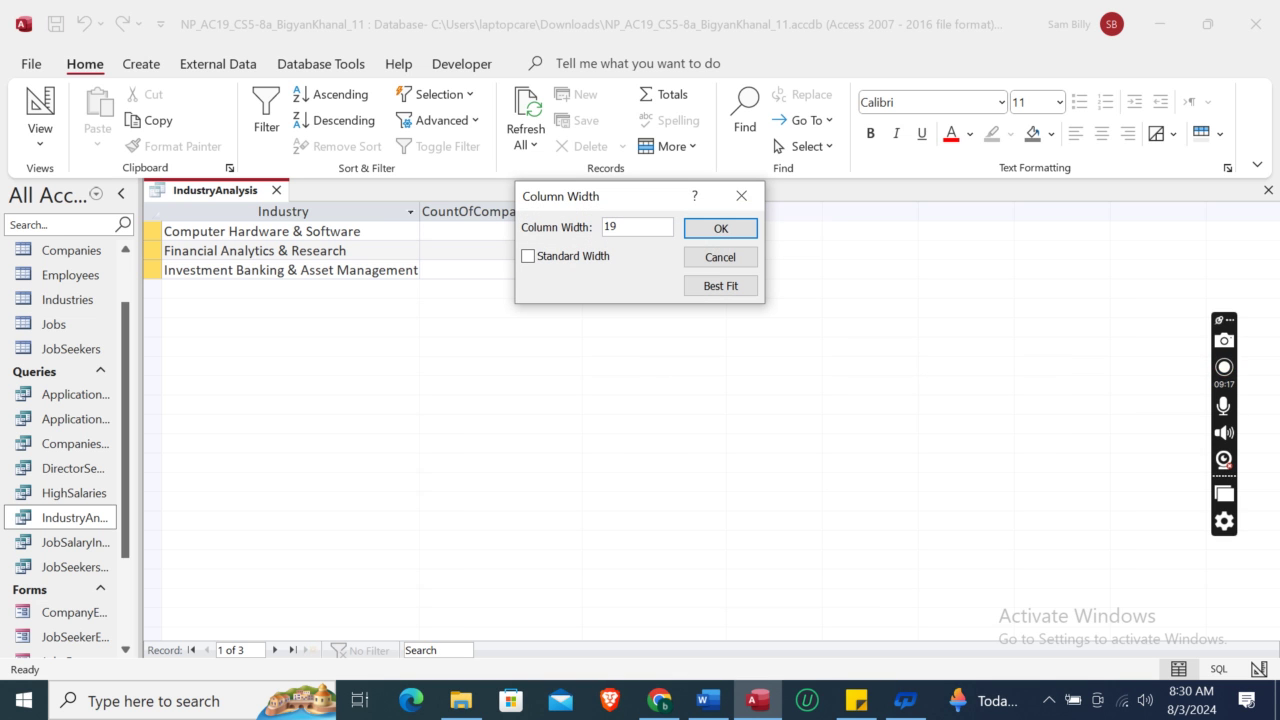
pyautogui.click(720, 228)
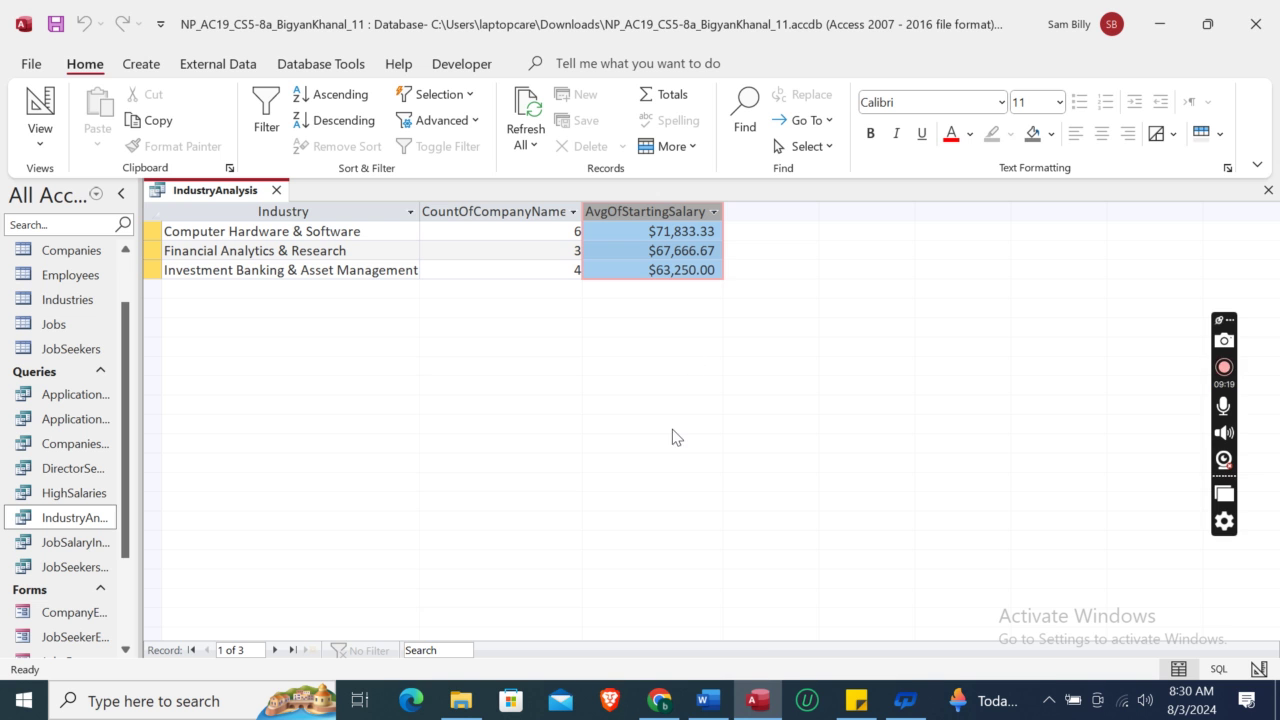
pyautogui.click(707, 701)
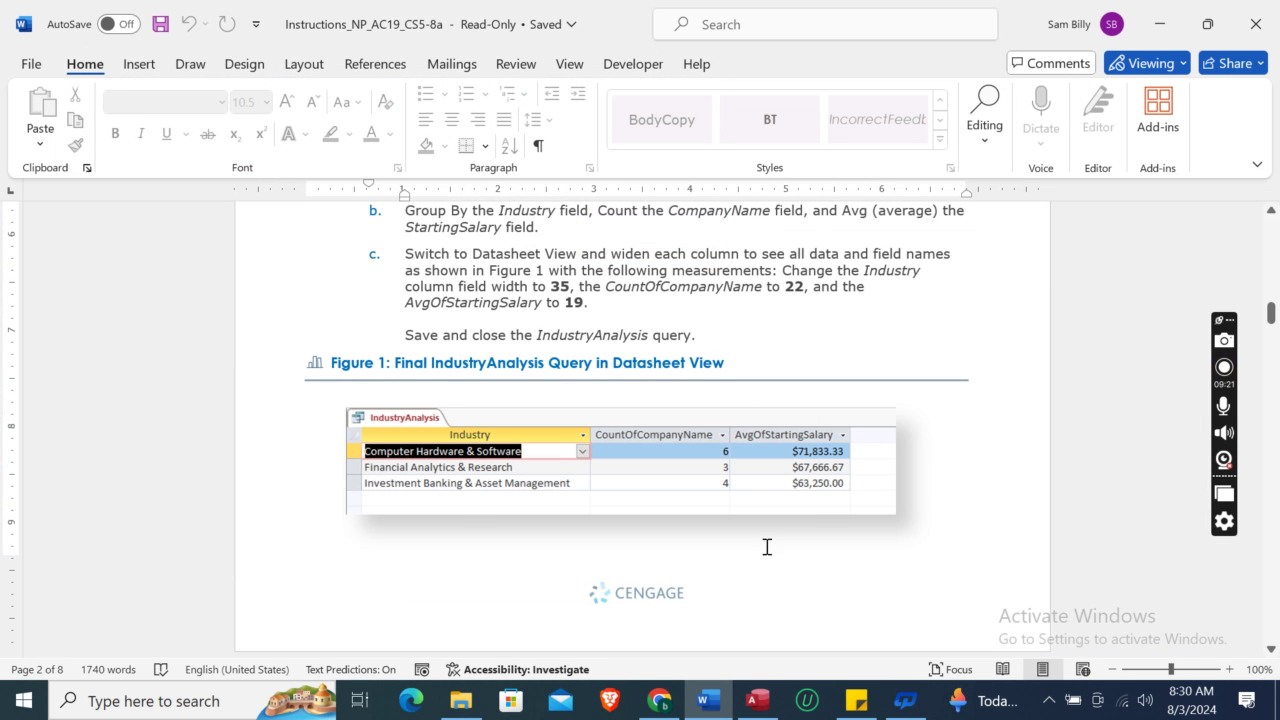
# Save and close the IndustryAnalysis query.
pyautogui.click(757, 701)
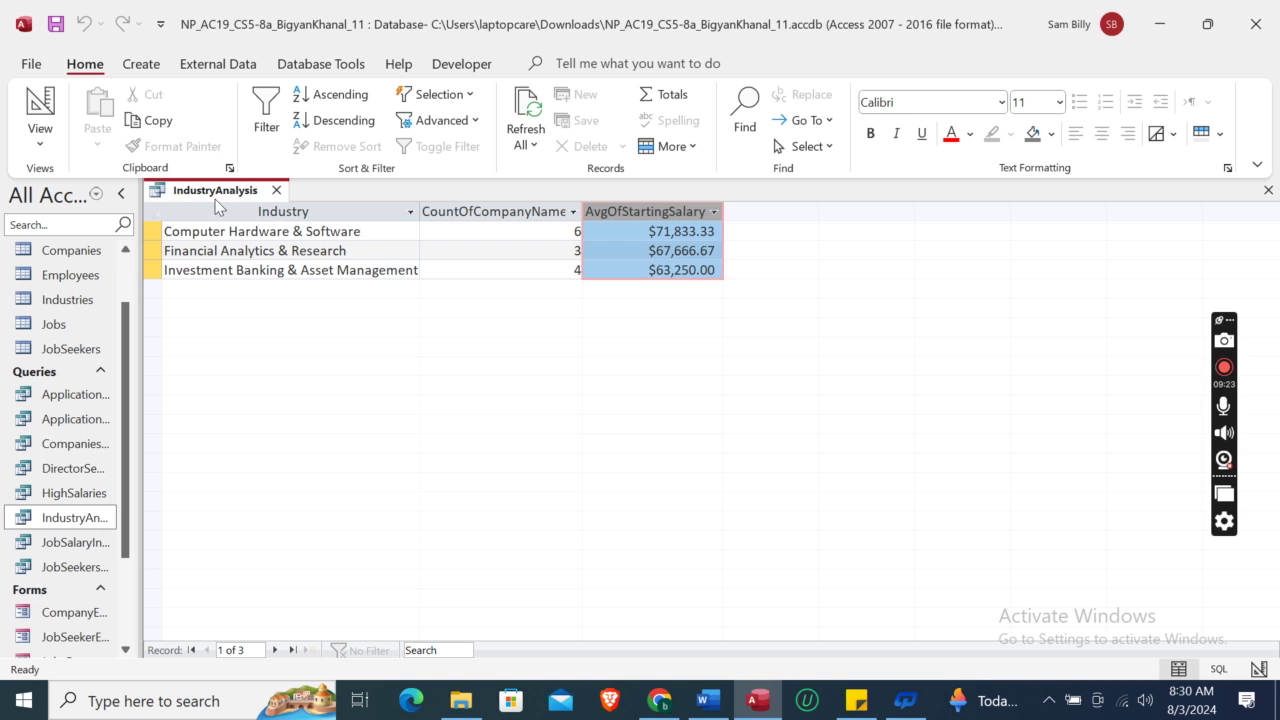
pyautogui.rightClick(222, 204)
pyautogui.click(266, 213)
pyautogui.click(276, 190)
pyautogui.click(707, 701)
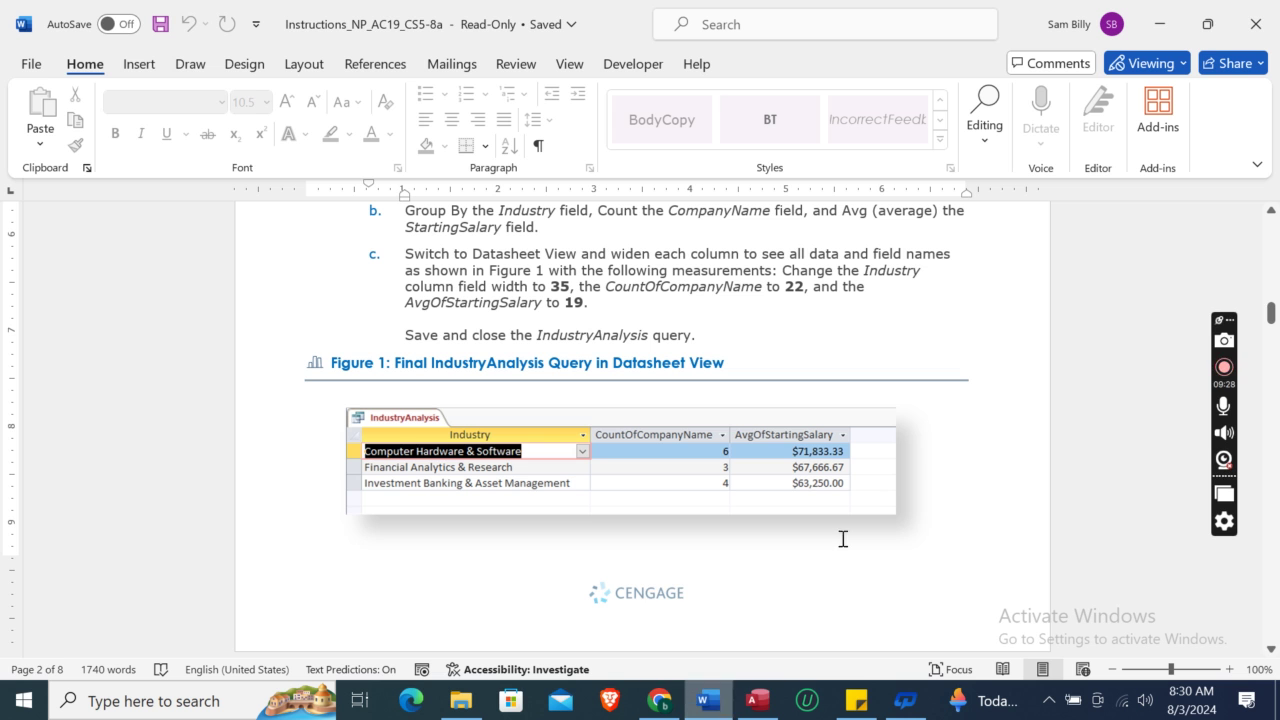
# Scroll the Word instructions to step 6, the JobCrosstab crosstab query with Figure 2.
pyautogui.moveTo(1271, 312); pyautogui.dragTo(1275, 350)
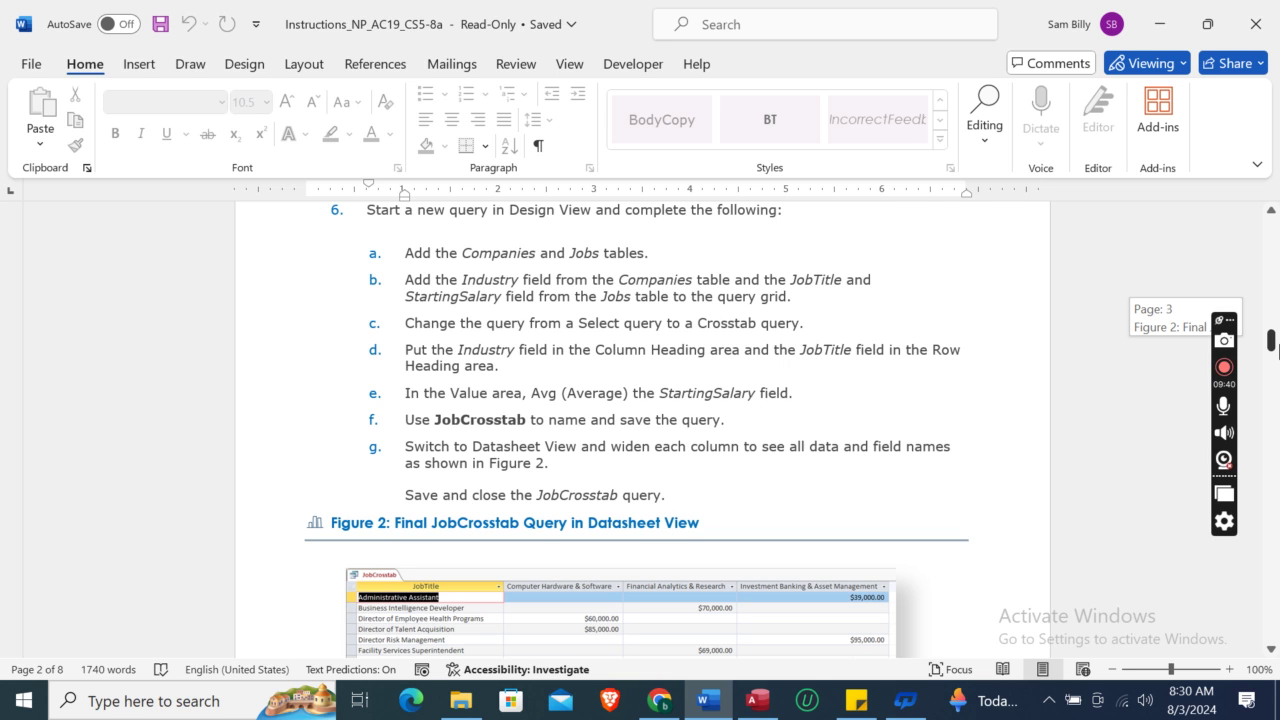
pyautogui.moveTo(1277, 348); pyautogui.dragTo(1277, 348)
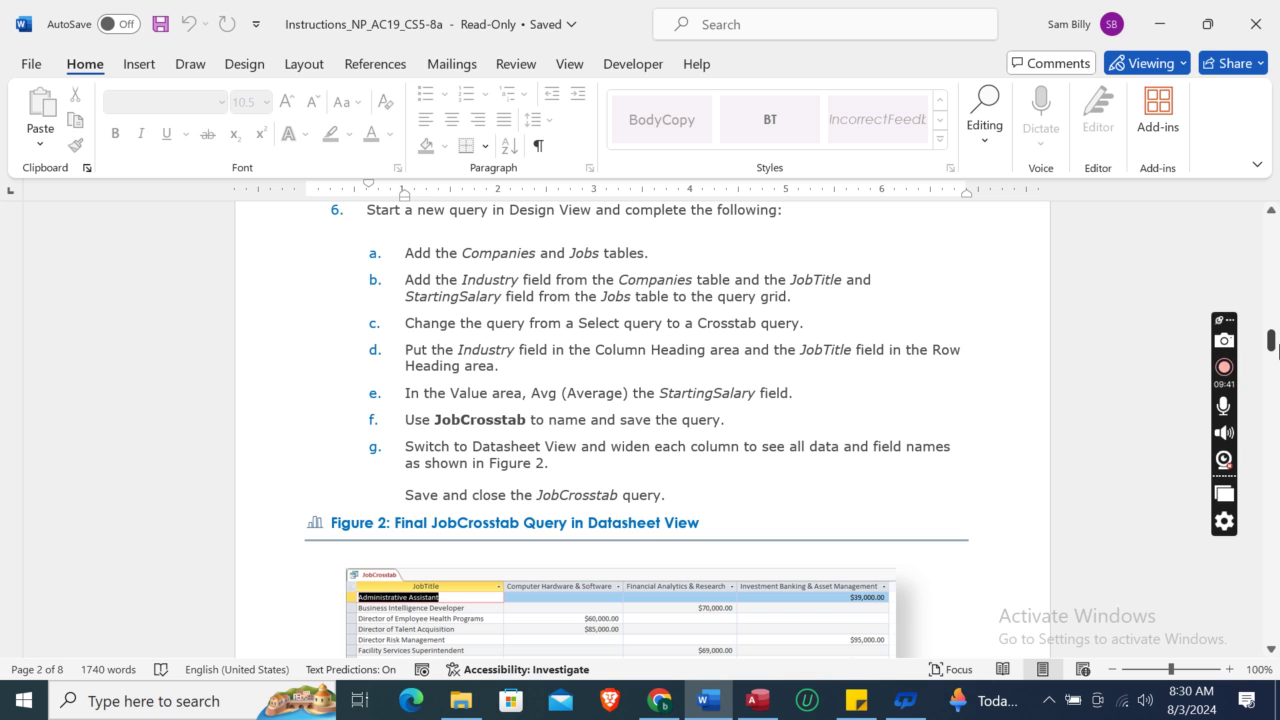